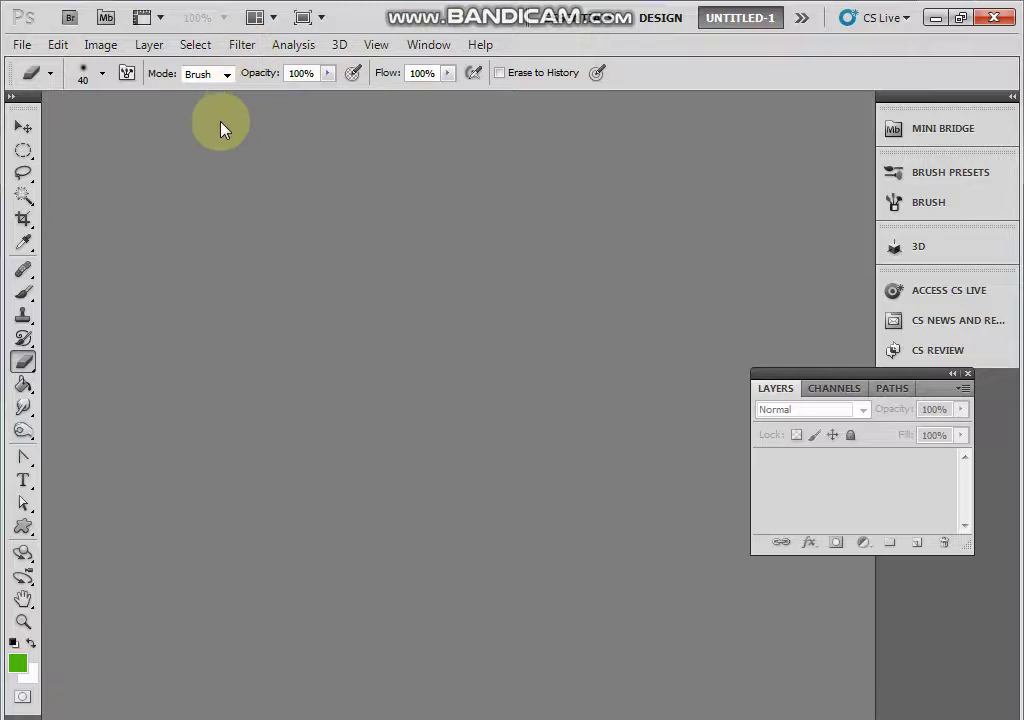
Step: Open Desert.jpg from Sample Pictures after briefly cancelling and picking Chrysanthemum first
double_click(180, 225)
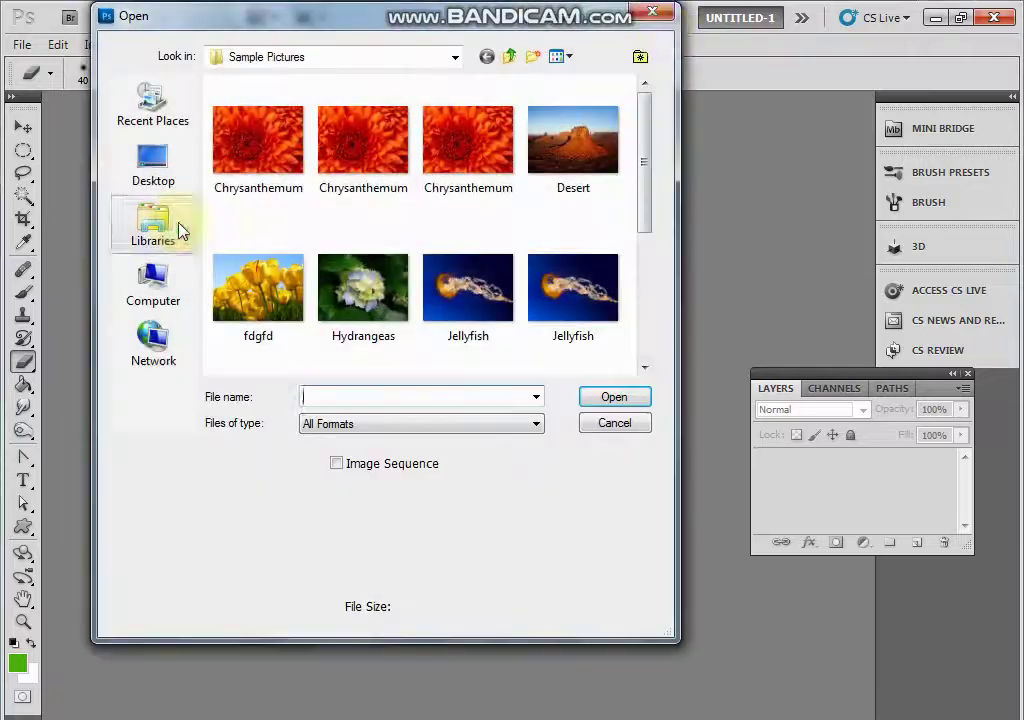
click(658, 11)
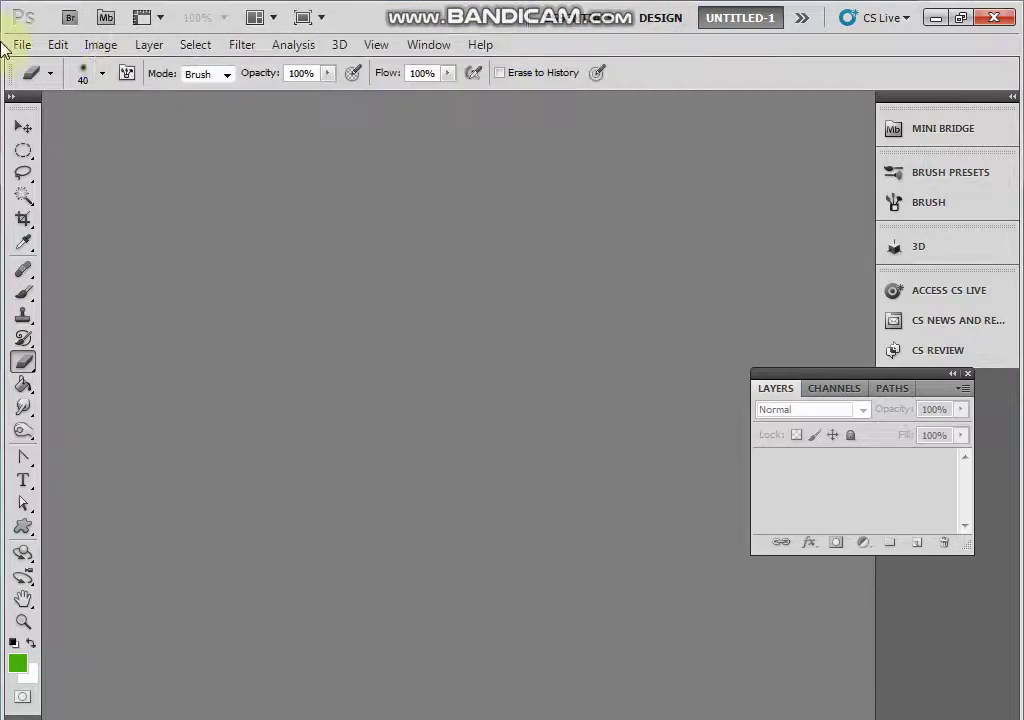
double_click(298, 284)
click(372, 180)
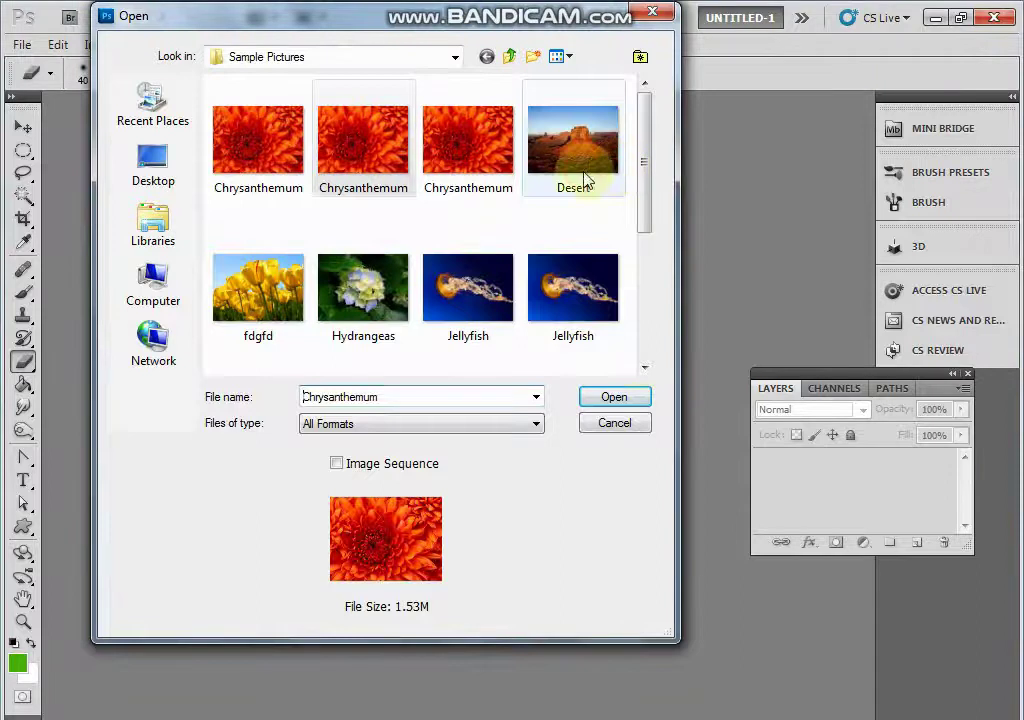
click(583, 175)
click(640, 370)
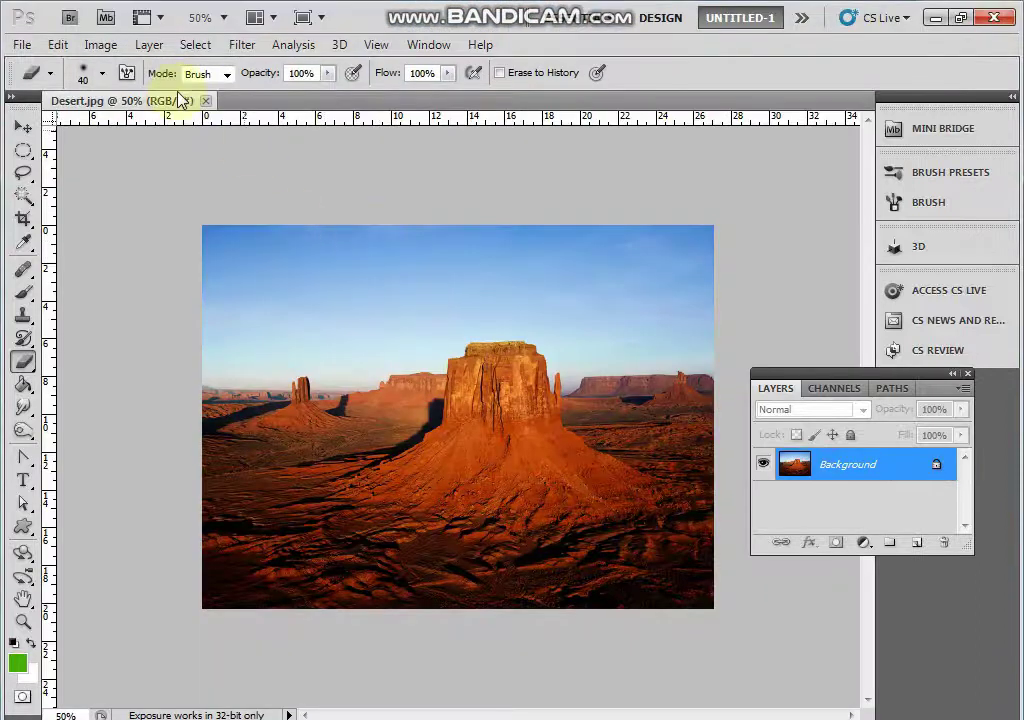
Step: Float Desert.jpg in its own document window and glance at the Filter menu
drag(135, 108, 236, 95)
click(243, 44)
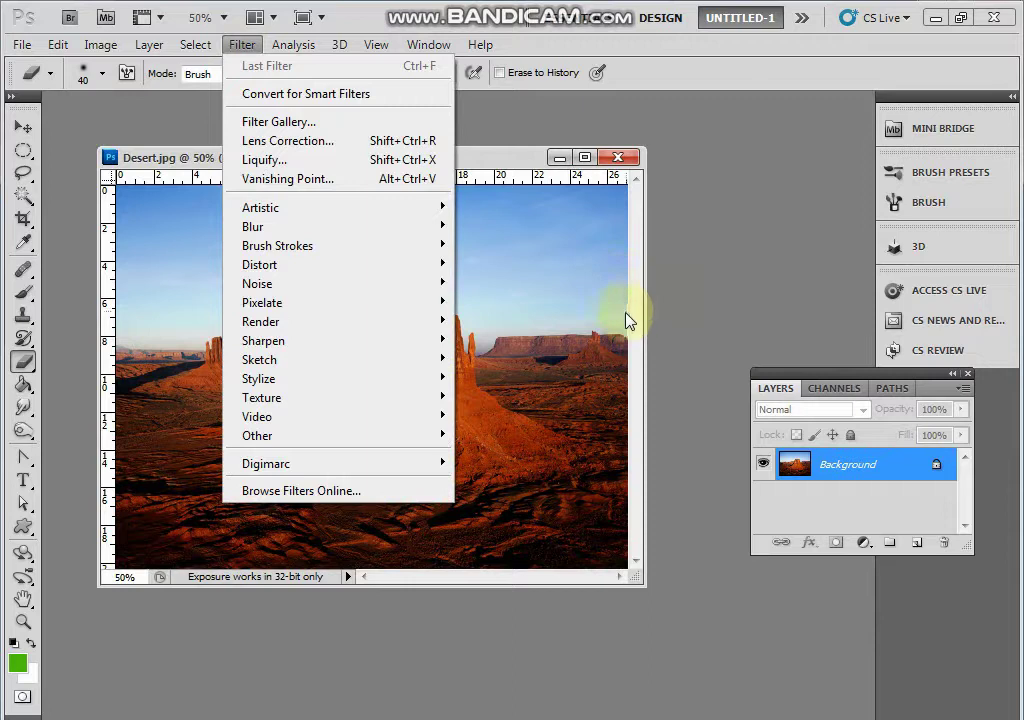
click(583, 289)
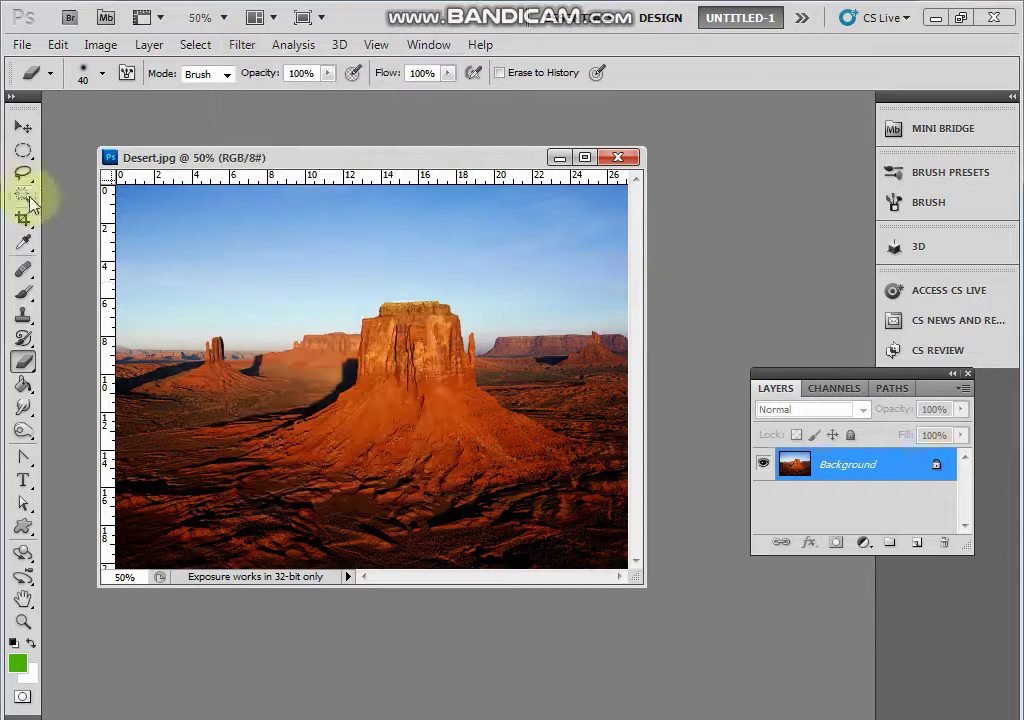
Step: Select the blue sky above the rocks with the Quick Selection Tool
drag(23, 195, 50, 203)
click(100, 195)
mouse_move(130, 192)
mouse_down()
mouse_move(190, 299)
mouse_move(251, 320)
mouse_move(442, 281)
mouse_up()
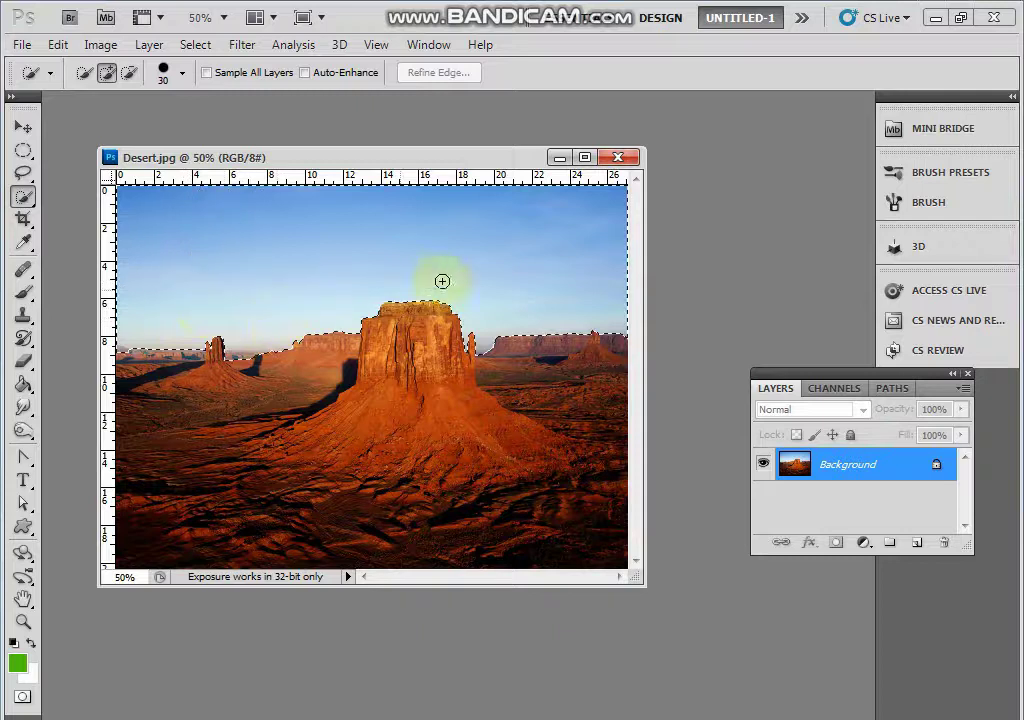
Step: Feather the sky selection by 3 pixels
right_click(326, 215)
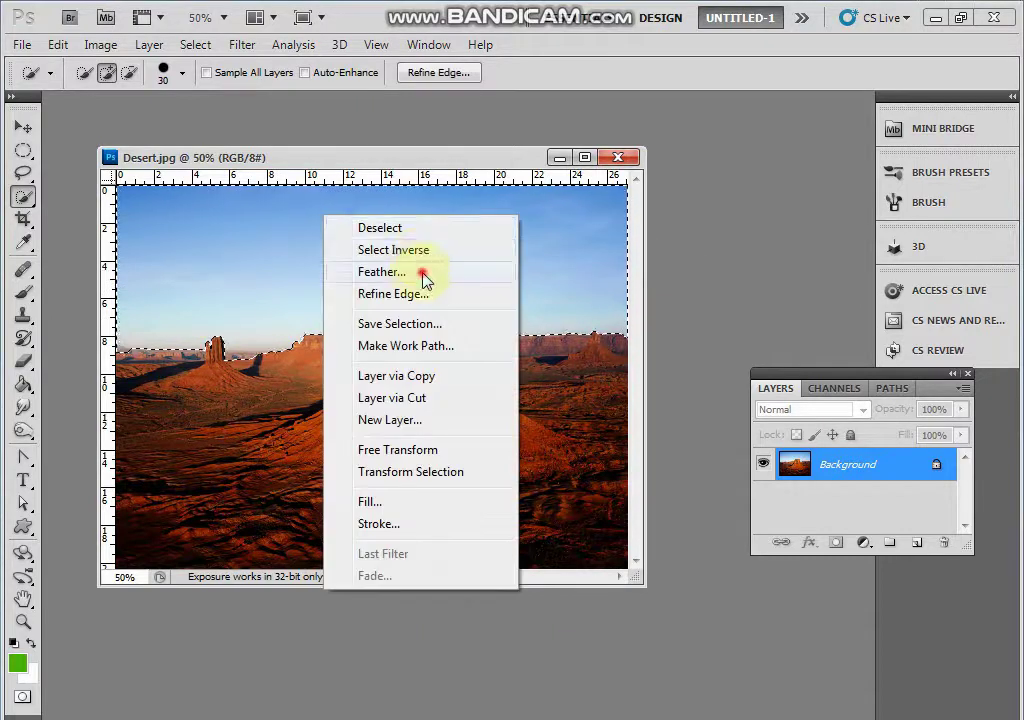
click(423, 274)
text(3)
click(599, 256)
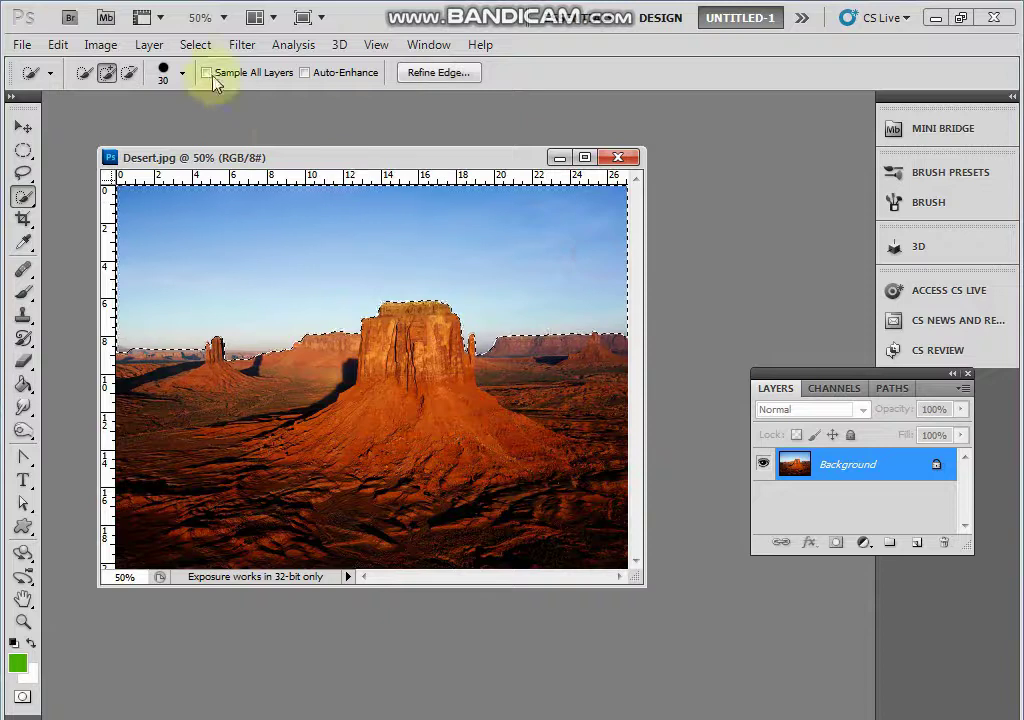
click(241, 46)
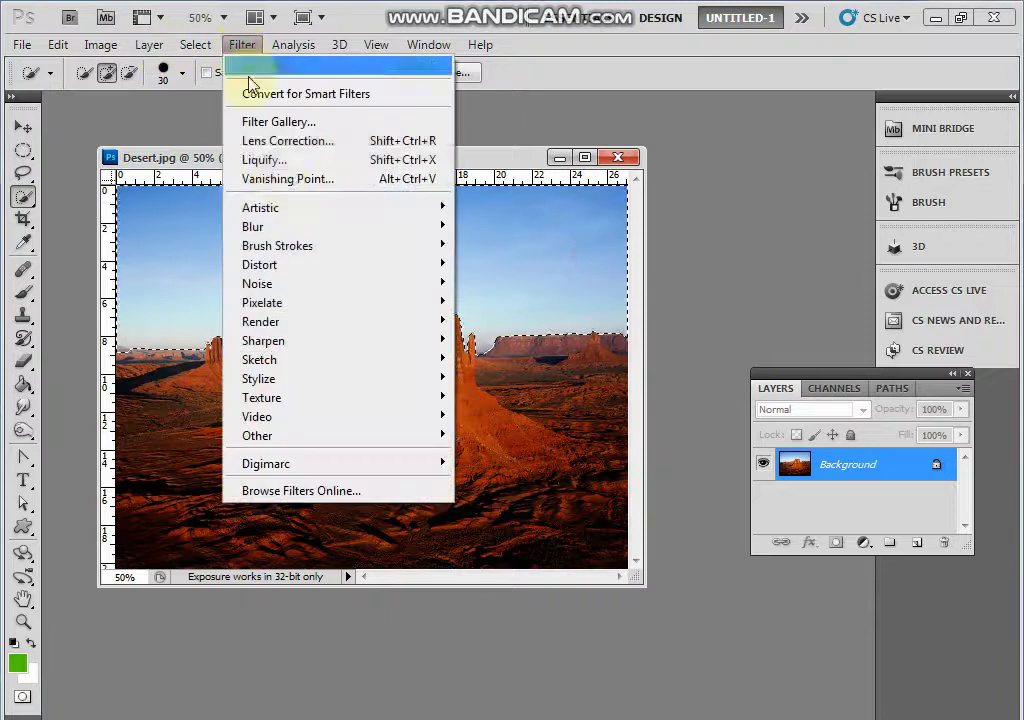
mouse_move(299, 210)
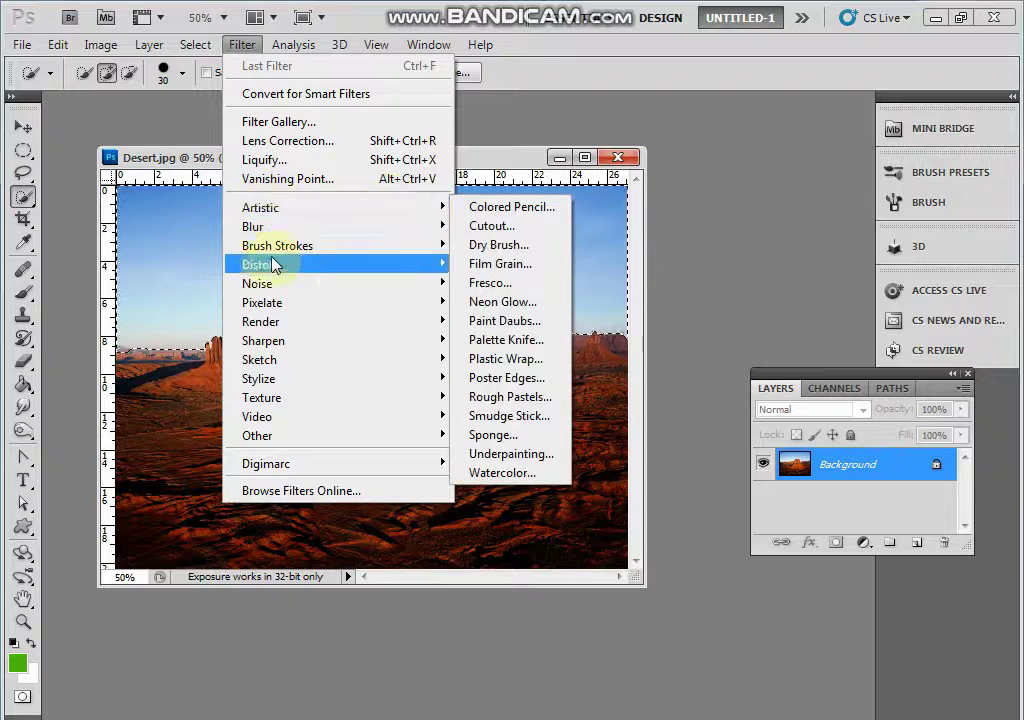
mouse_move(268, 237)
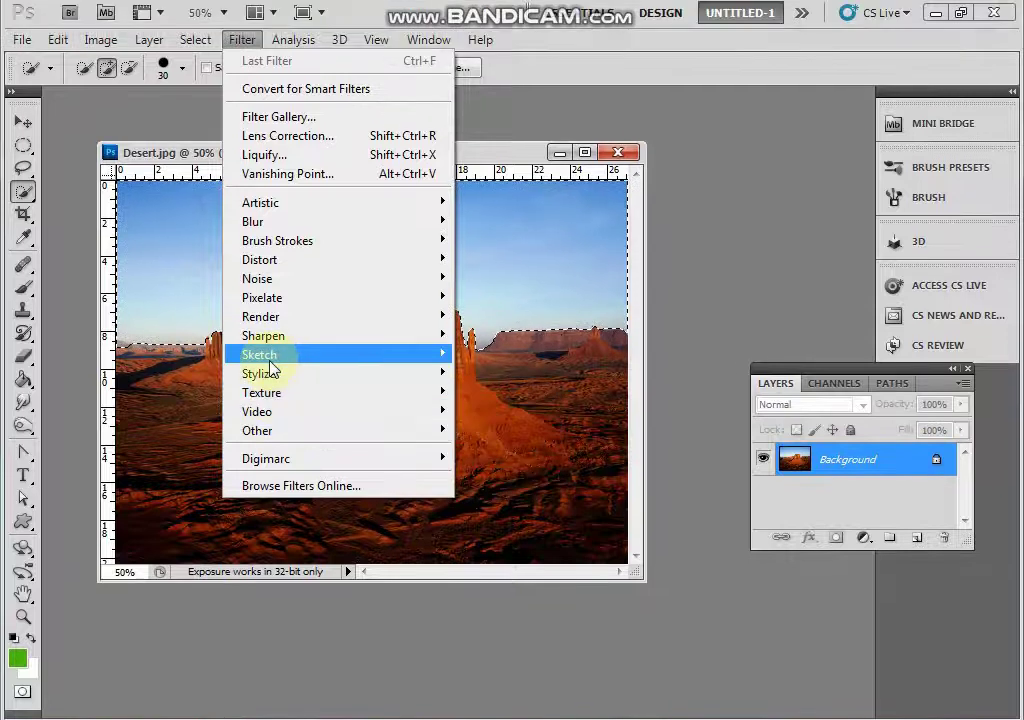
mouse_move(268, 358)
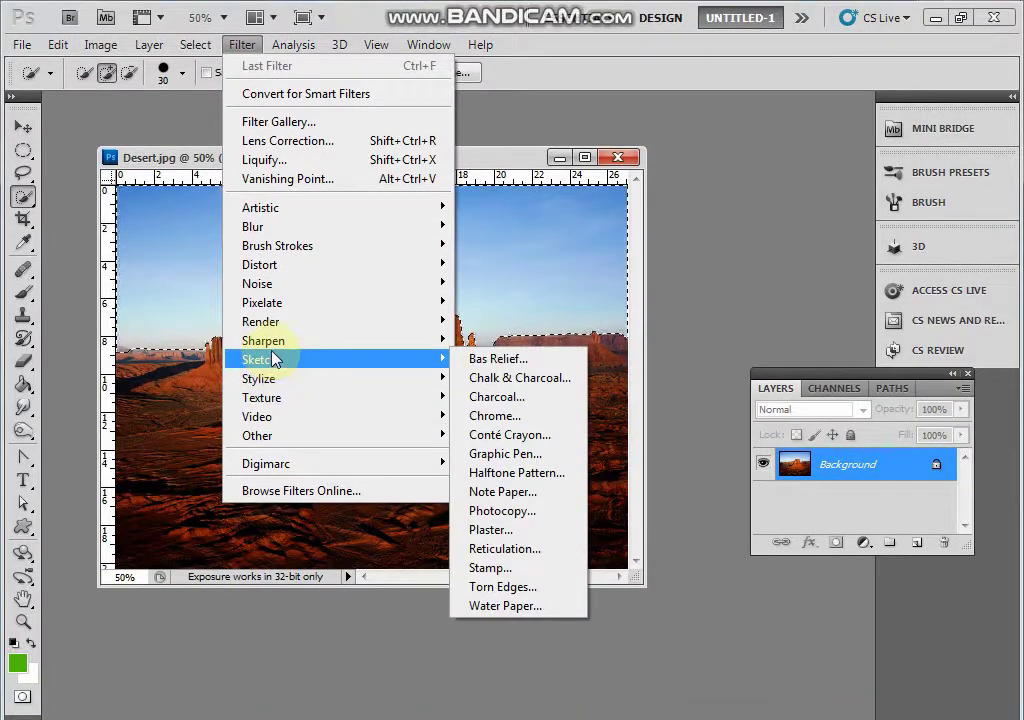
click(305, 206)
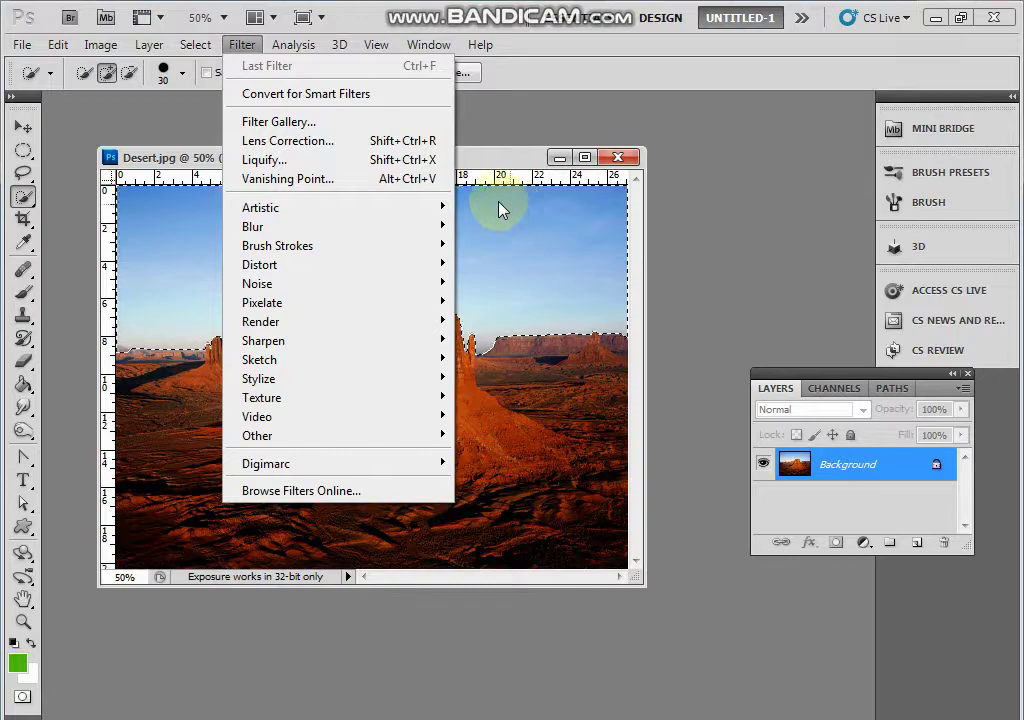
Step: Preview Cutout, Dry Brush, Neon Glow, Fresco, Film Grain and Paint Daubs on the sky in the Filter Gallery
mouse_move(434, 206)
click(482, 226)
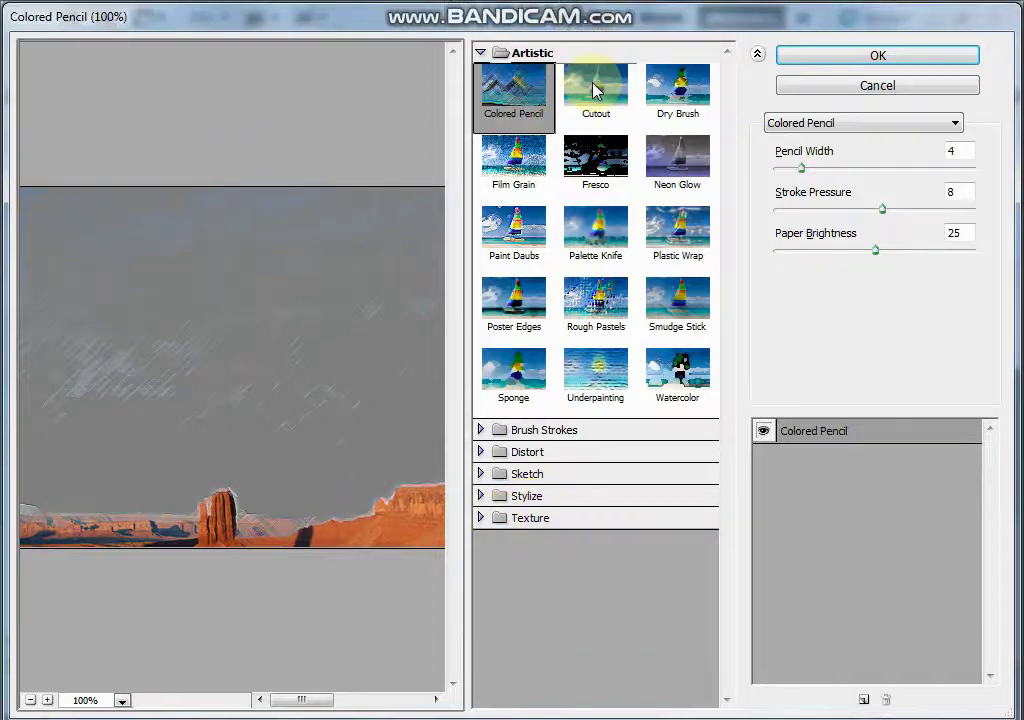
click(597, 42)
click(651, 97)
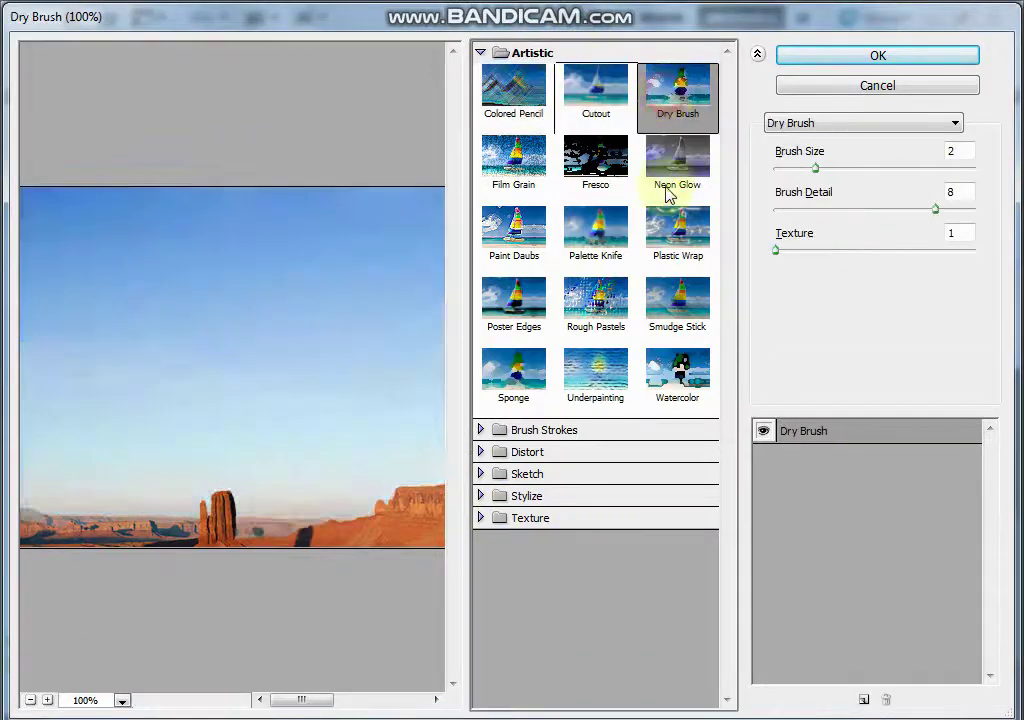
click(665, 182)
click(572, 182)
click(520, 196)
click(528, 232)
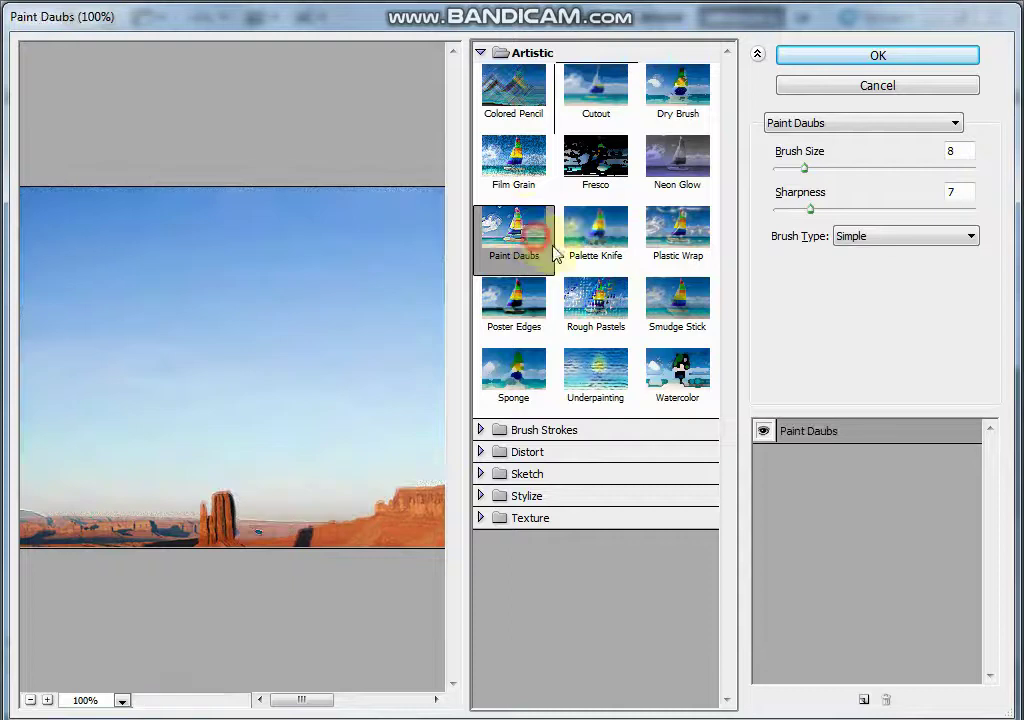
Step: Return to Film Grain and adjust its grain, highlight area and intensity
click(520, 180)
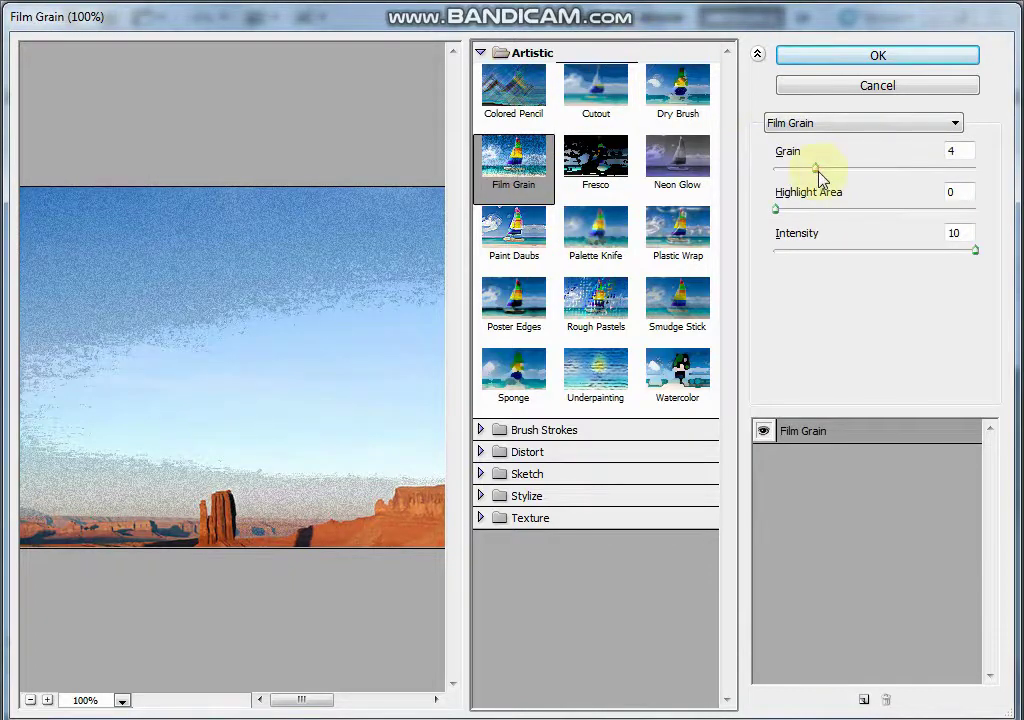
drag(817, 169, 905, 176)
drag(777, 211, 899, 211)
drag(976, 252, 882, 280)
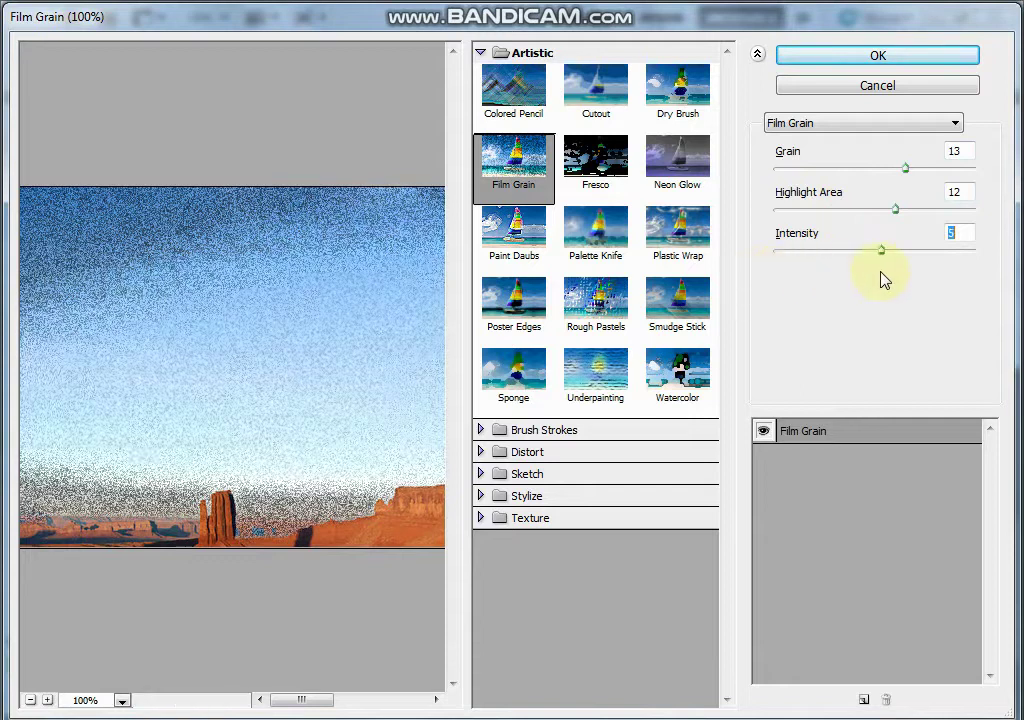
Step: Preview Plastic Wrap, Palette Knife and Rough Pastels, then apply Poster Edges to the sky
click(702, 254)
click(612, 258)
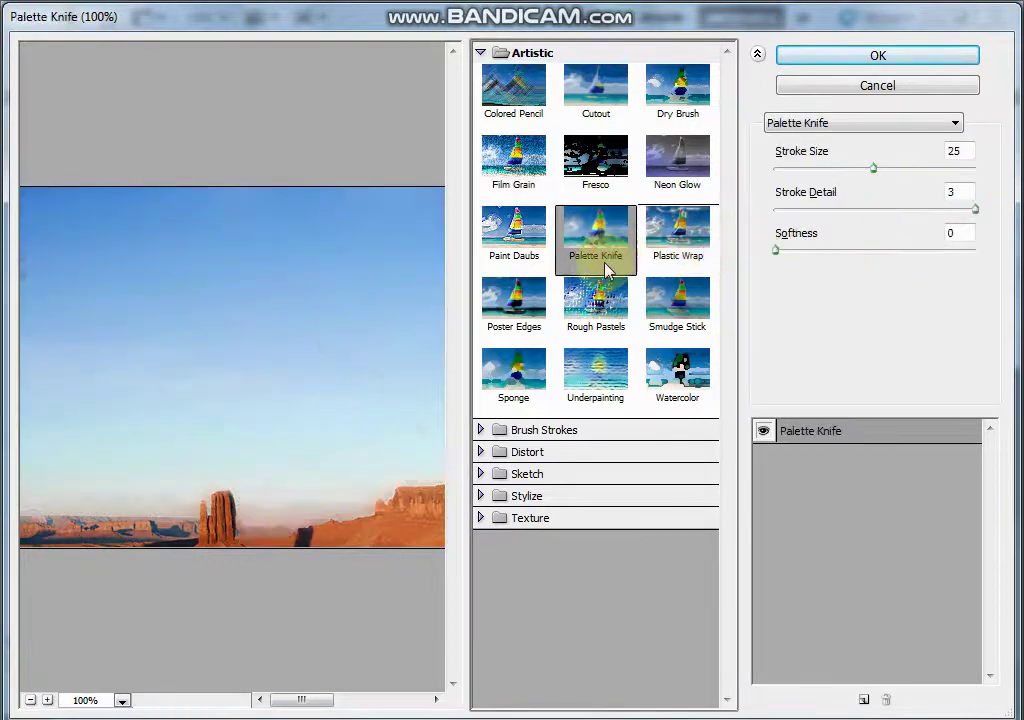
click(590, 297)
click(503, 318)
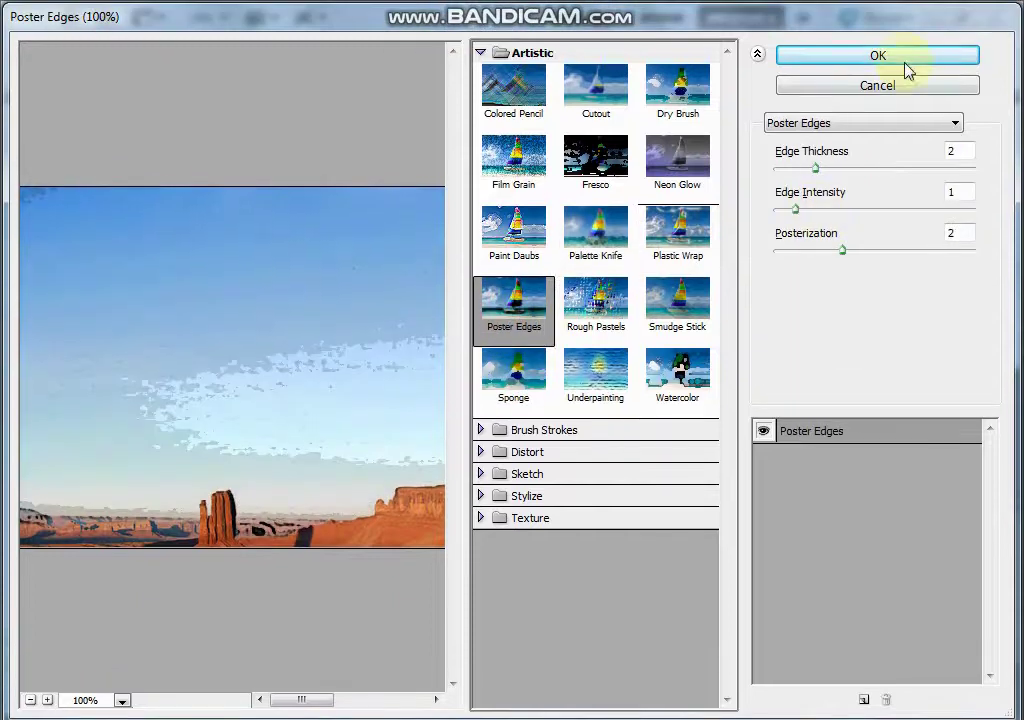
click(899, 62)
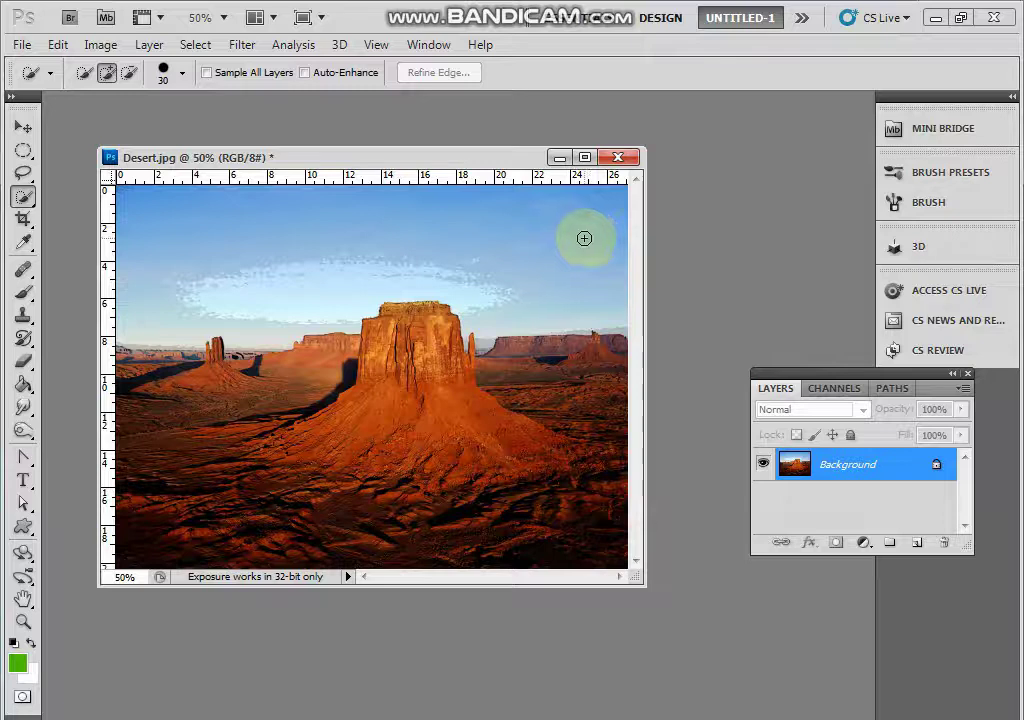
Step: Reselect the sky and fill it with Filter > Render > Clouds
click(588, 242)
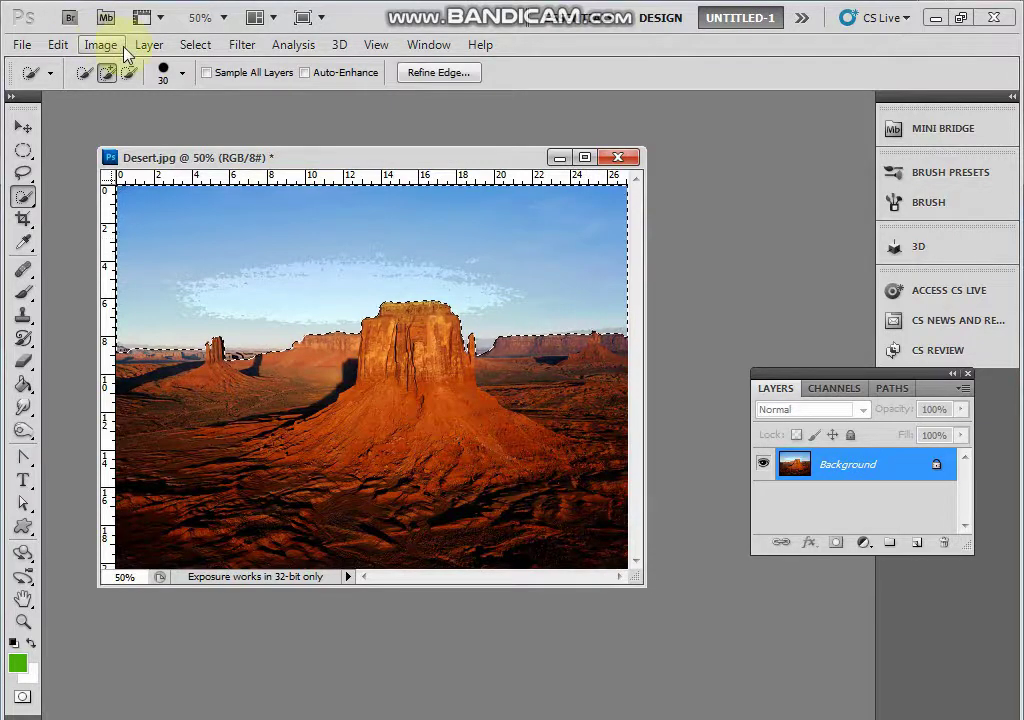
click(248, 44)
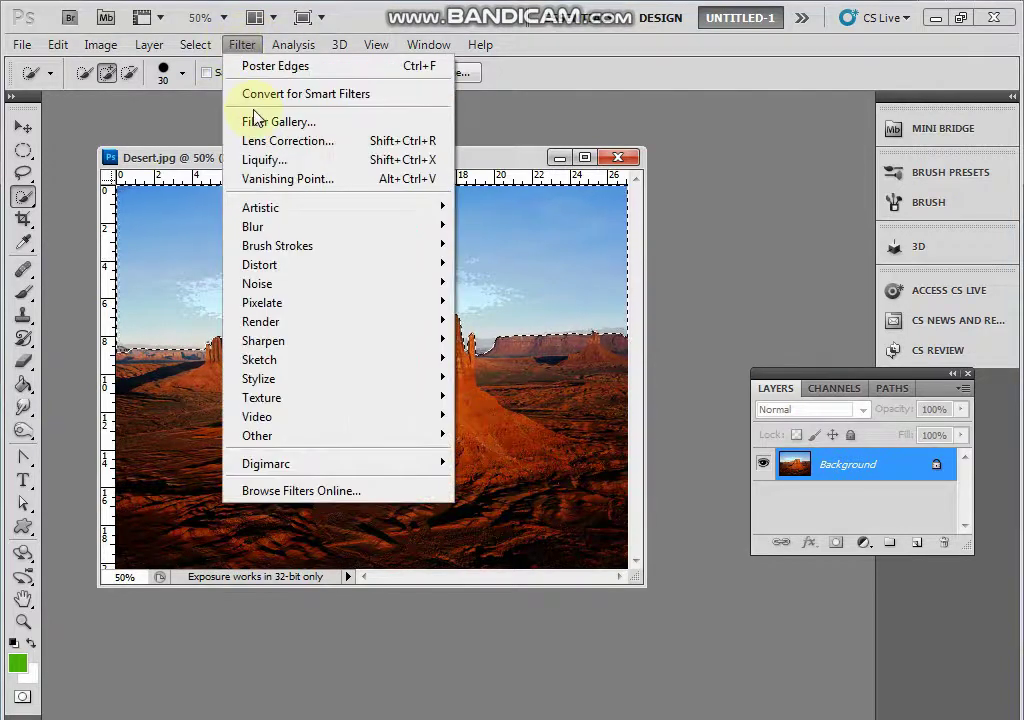
mouse_move(287, 234)
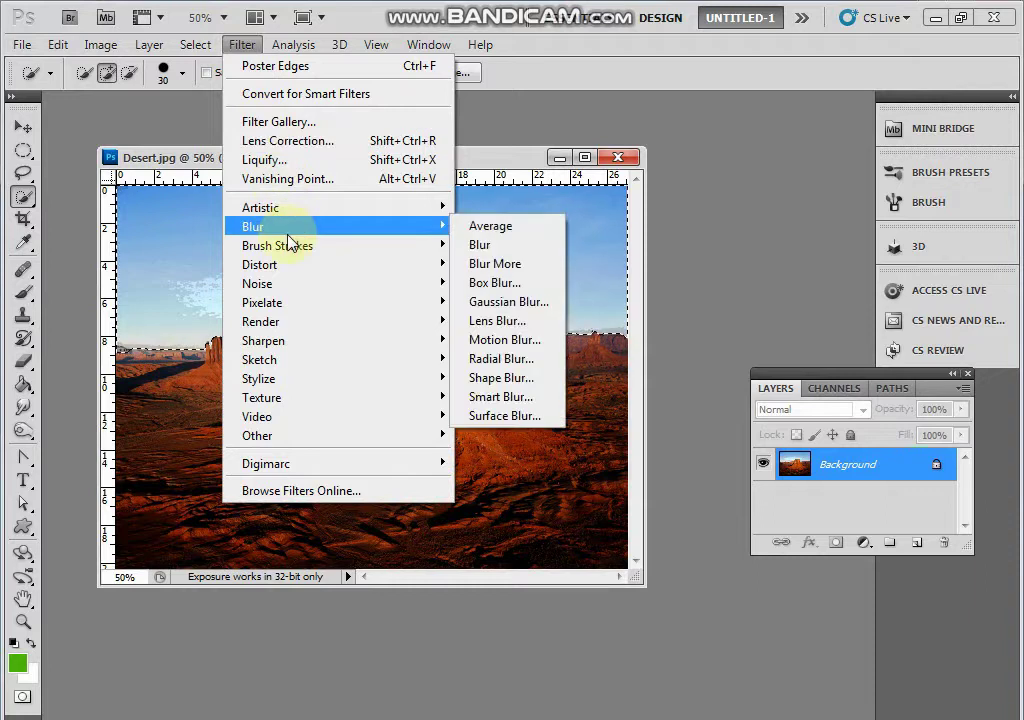
mouse_move(277, 329)
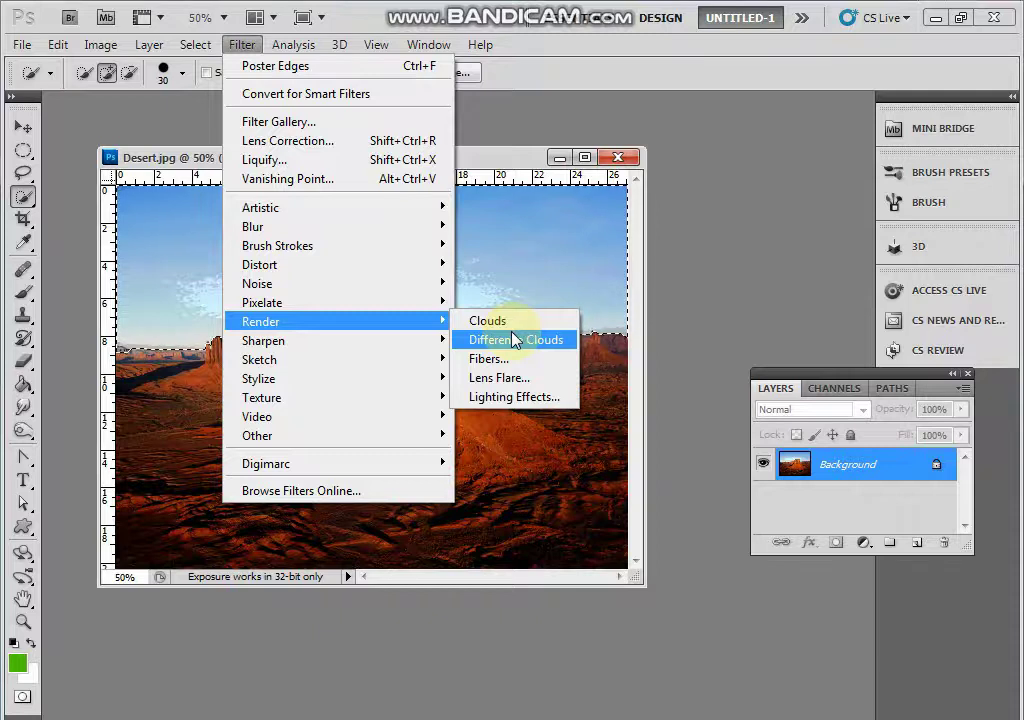
click(530, 321)
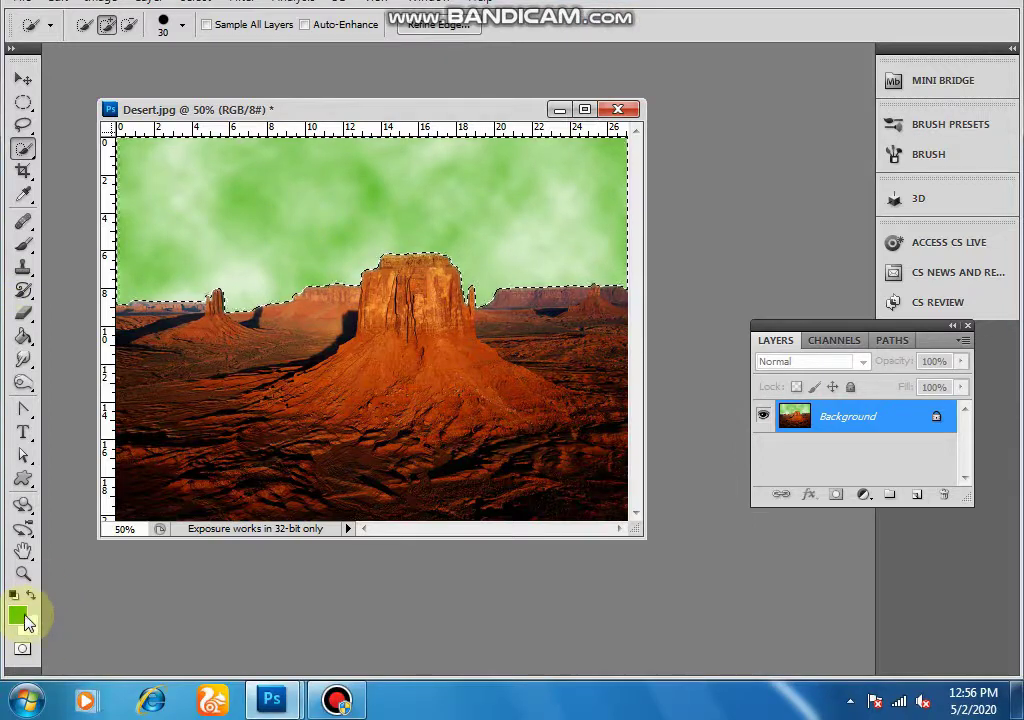
Step: Change the foreground colour from green to a light blue in the Color Picker
click(19, 613)
drag(891, 283, 893, 270)
drag(891, 318, 891, 299)
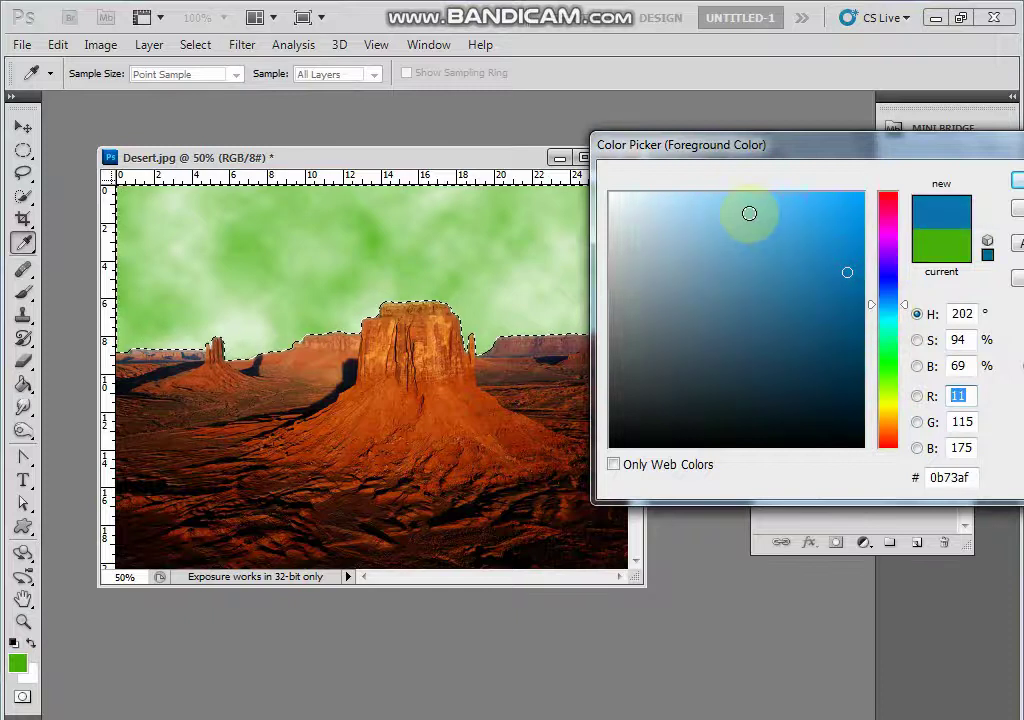
click(714, 193)
click(1017, 180)
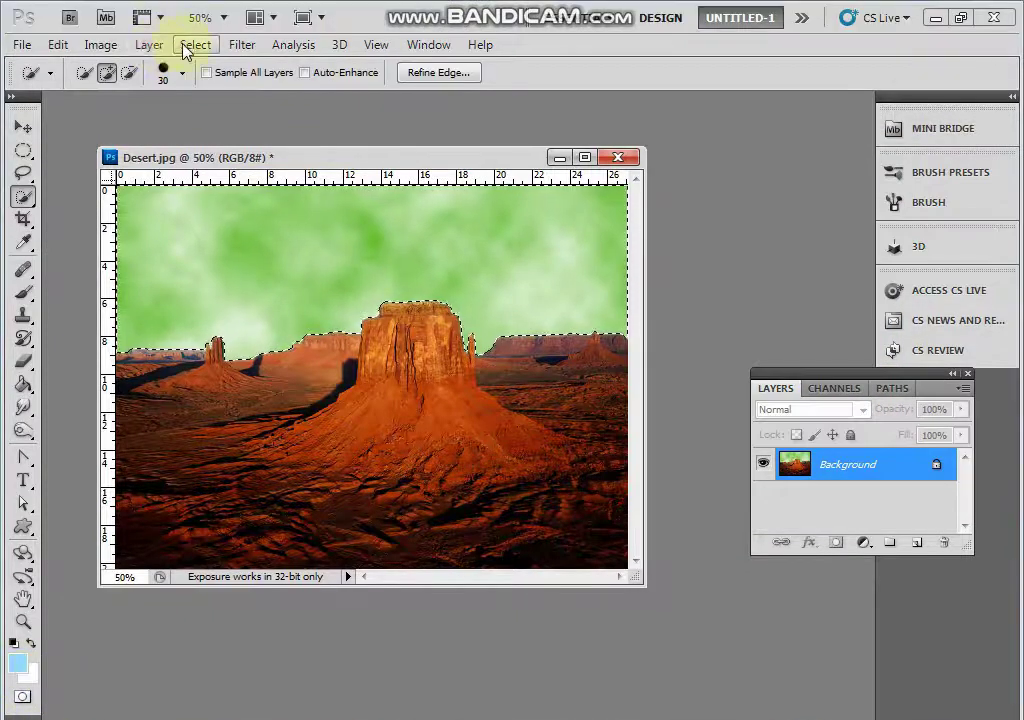
Step: Render light-blue Clouds into the selected sky, then deselect and restore the selection
click(254, 46)
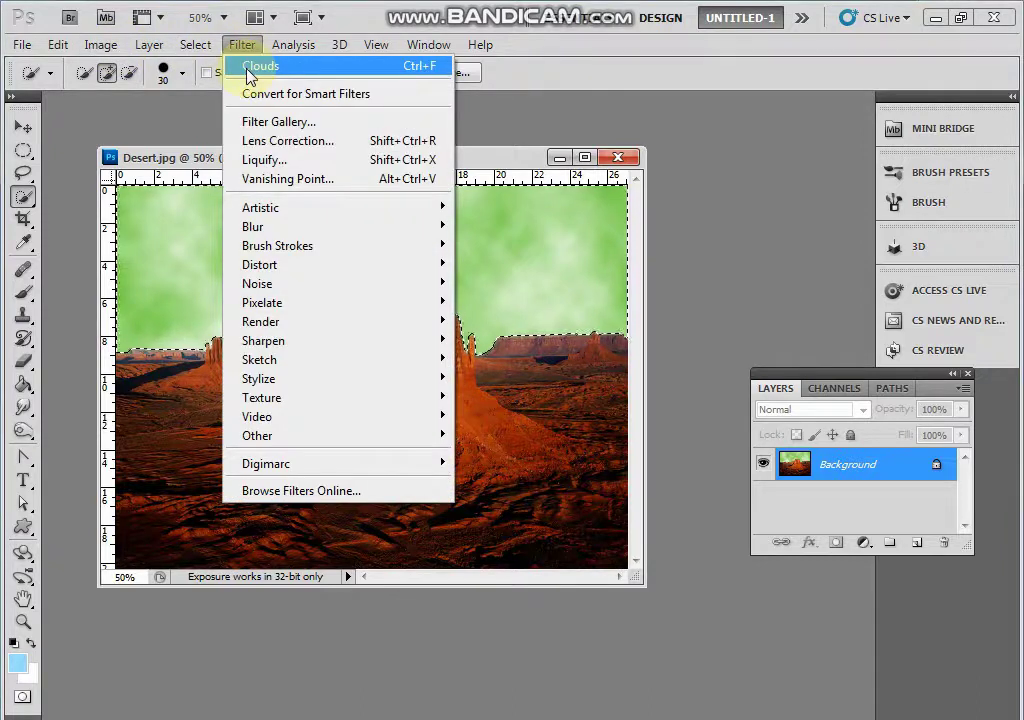
click(521, 272)
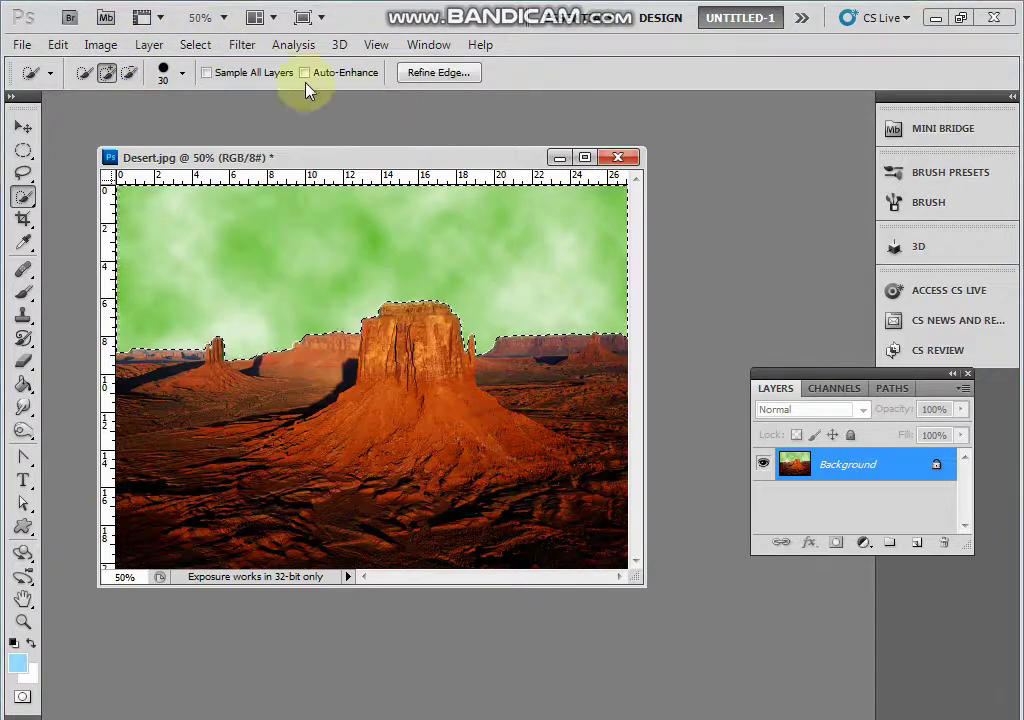
click(243, 45)
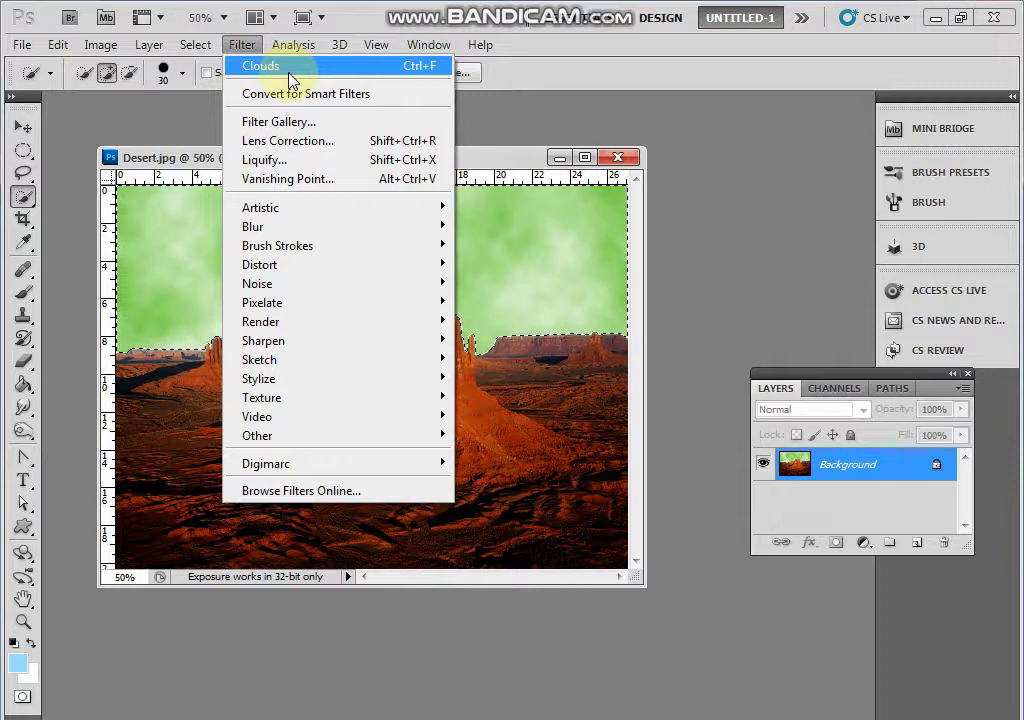
click(518, 239)
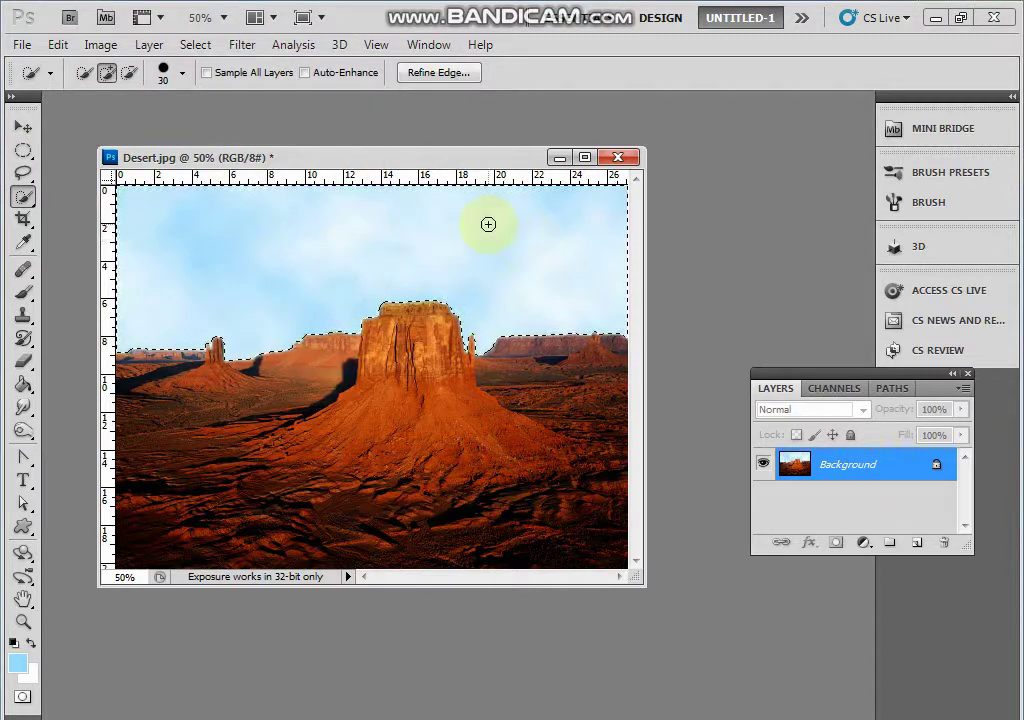
key(ctrl+d)
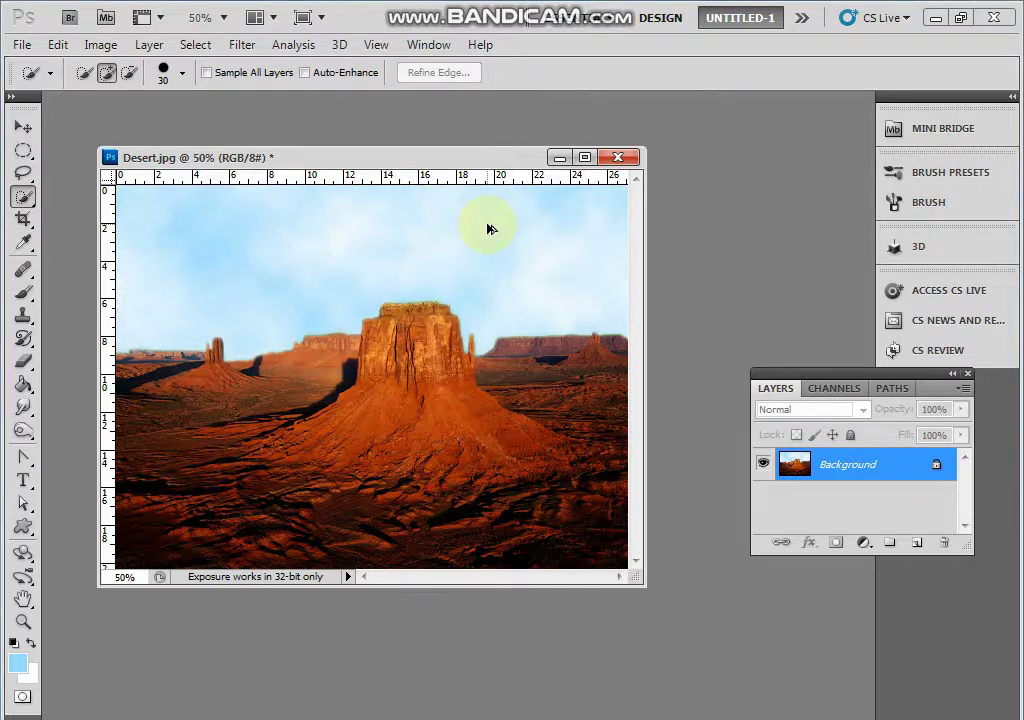
key(ctrl+z)
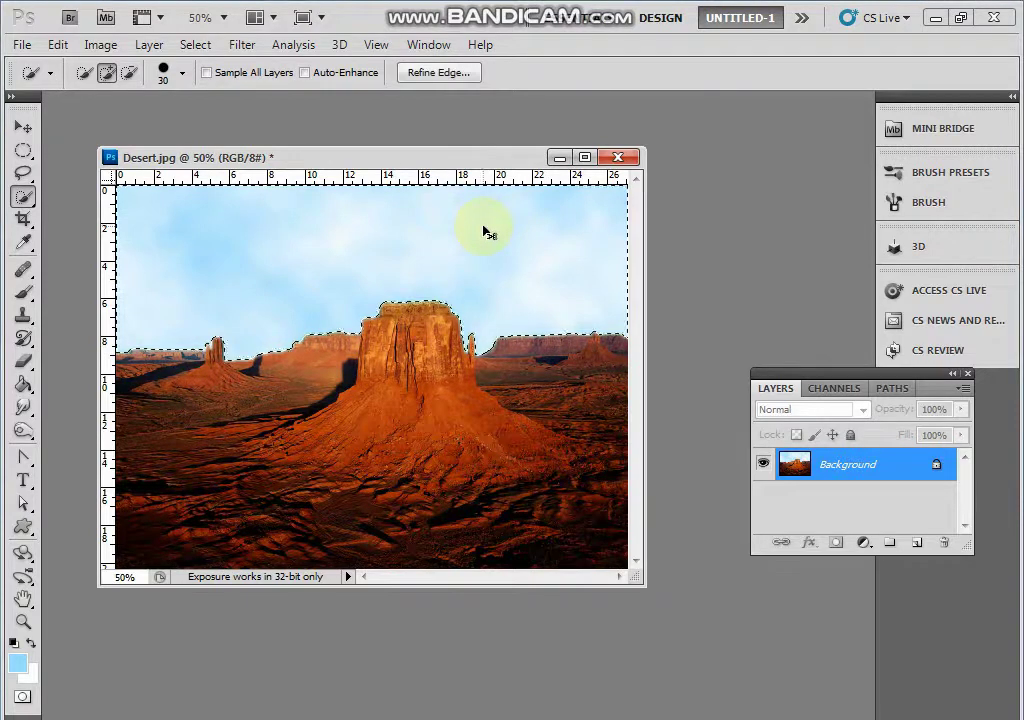
Step: Open Lens Flare, position the flare centre and raise brightness to 135%
click(242, 45)
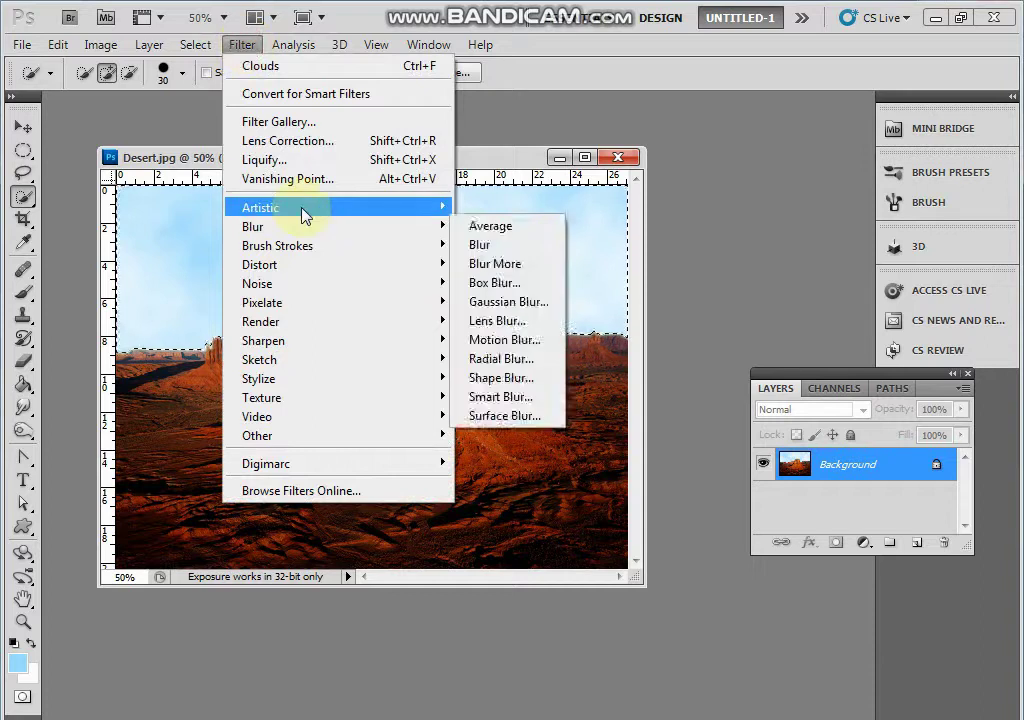
mouse_move(305, 216)
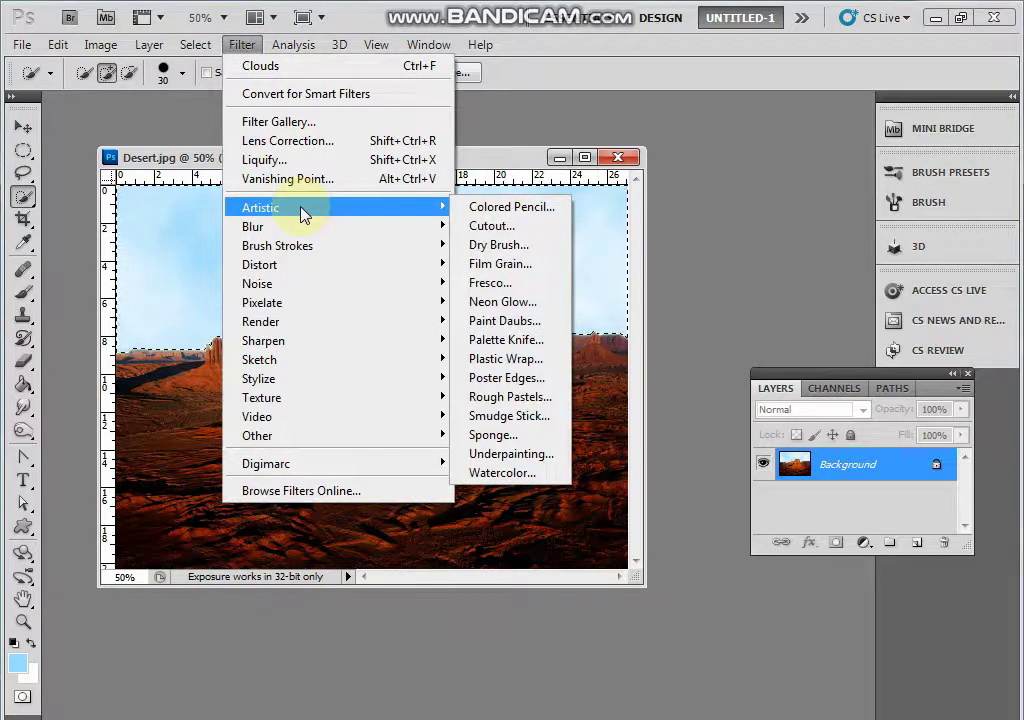
mouse_move(309, 332)
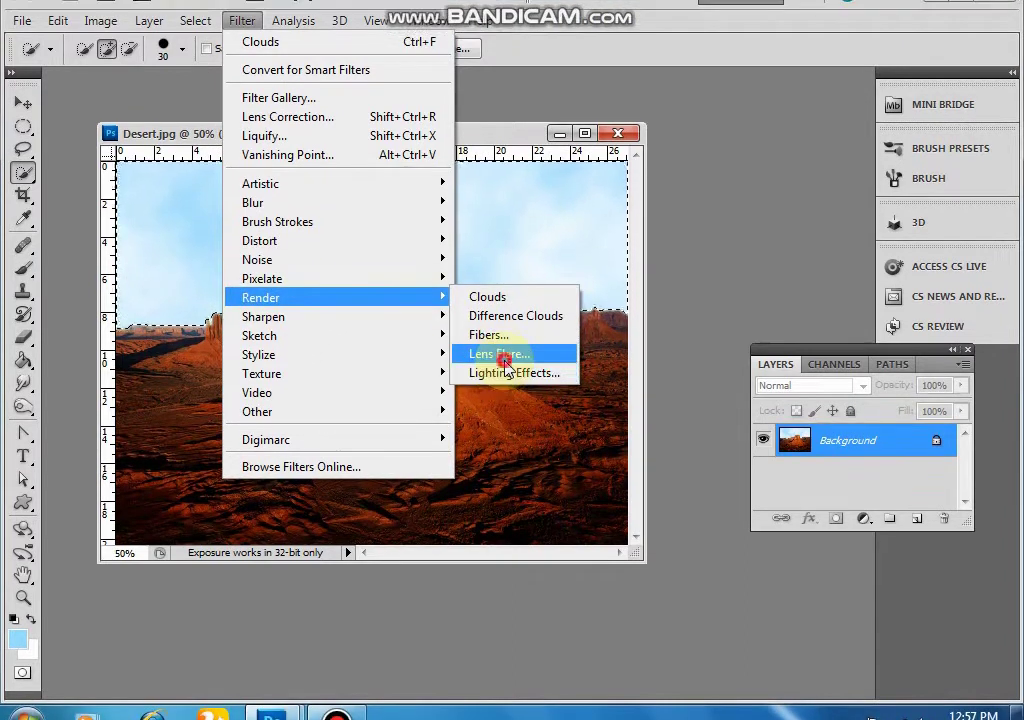
click(505, 362)
click(428, 224)
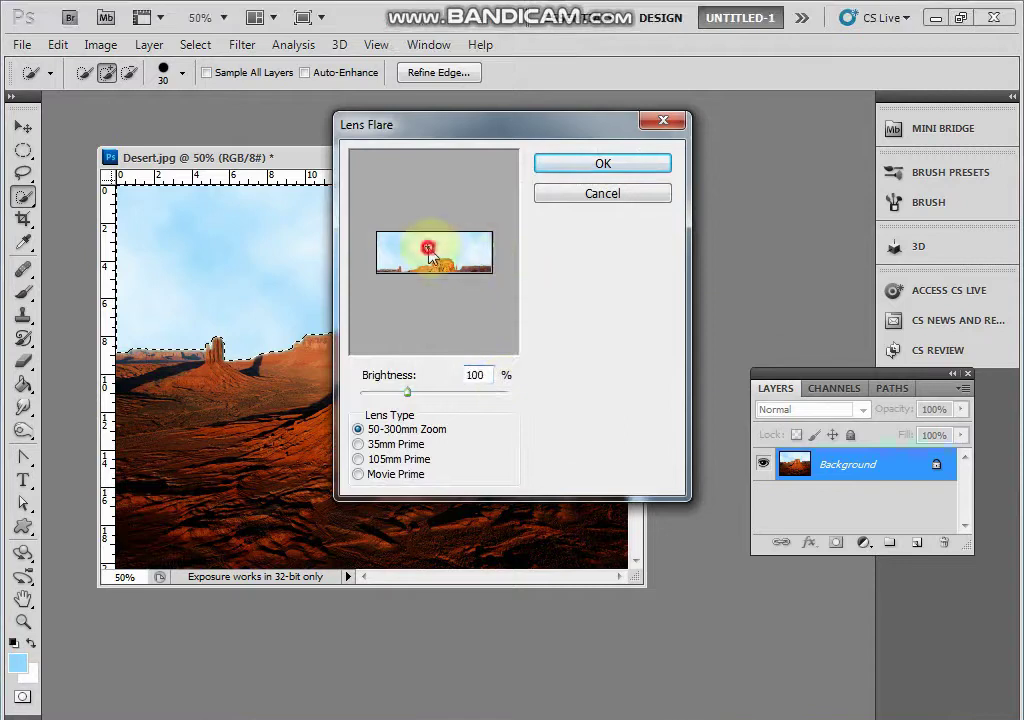
drag(430, 255, 447, 266)
drag(409, 392, 434, 366)
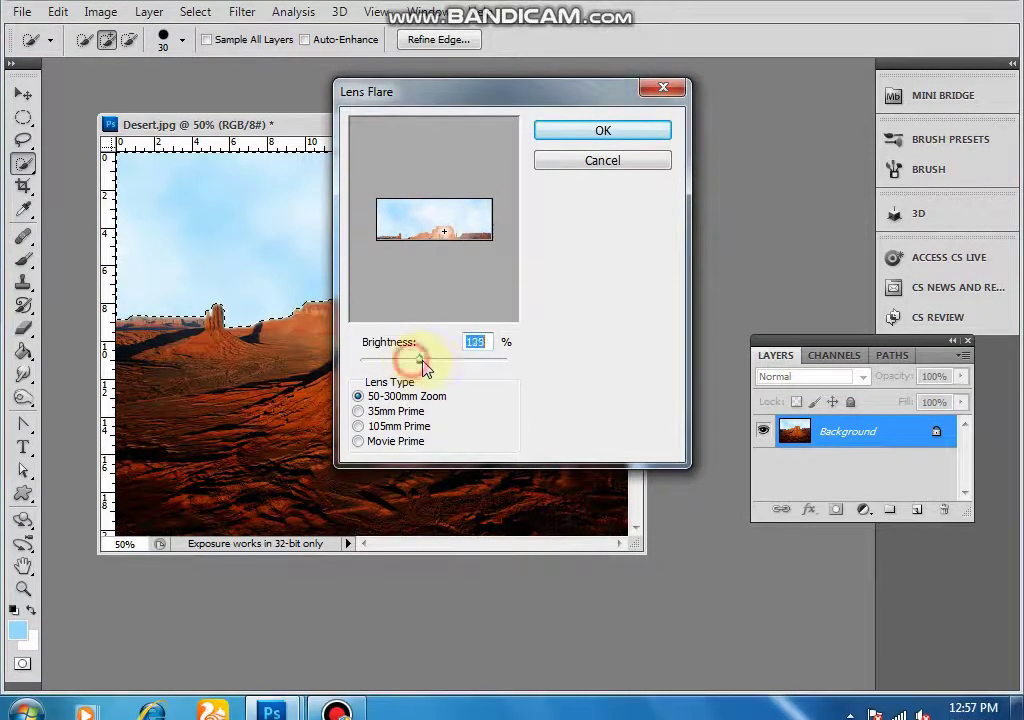
Step: Choose the Movie Prime lens at 177% brightness, apply the flare and deselect
click(395, 411)
click(390, 413)
click(391, 427)
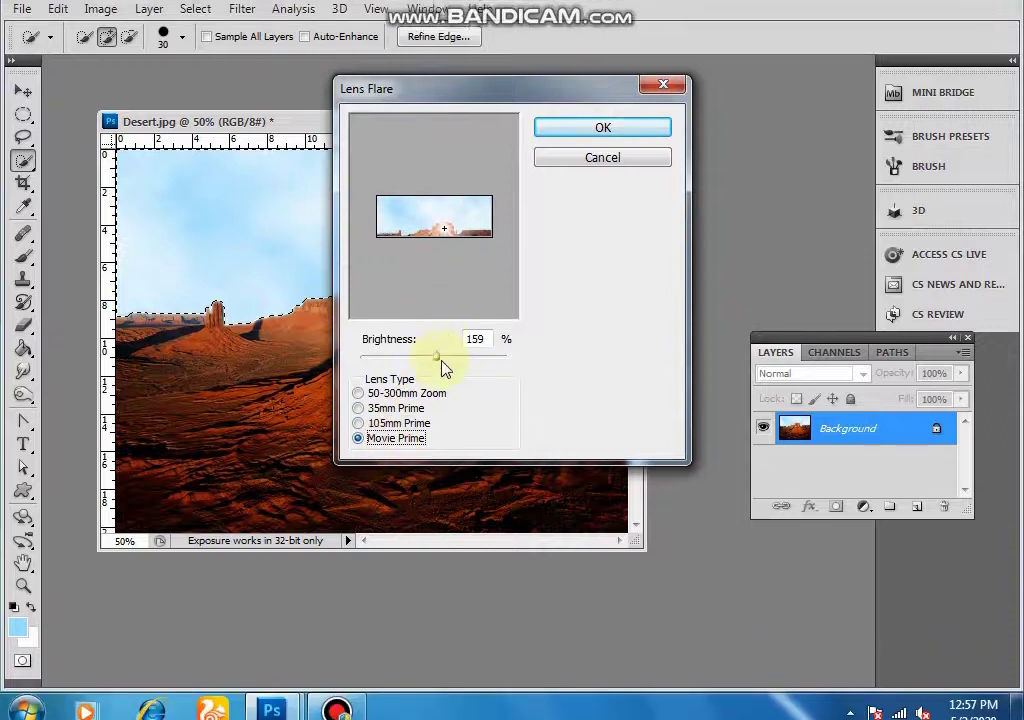
drag(437, 391, 446, 391)
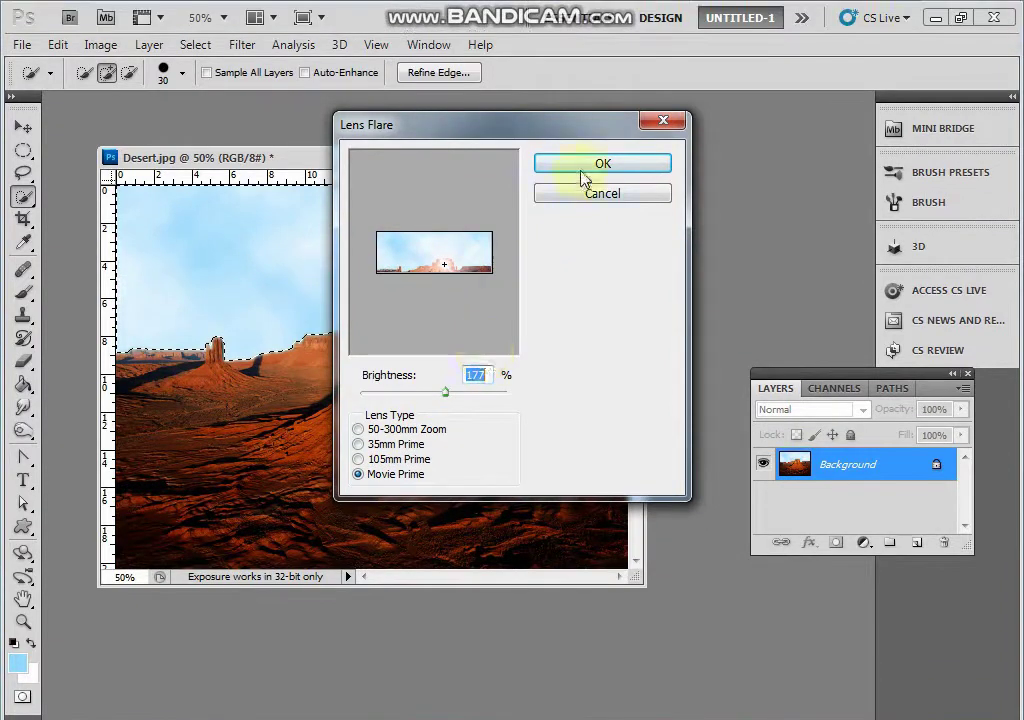
click(583, 135)
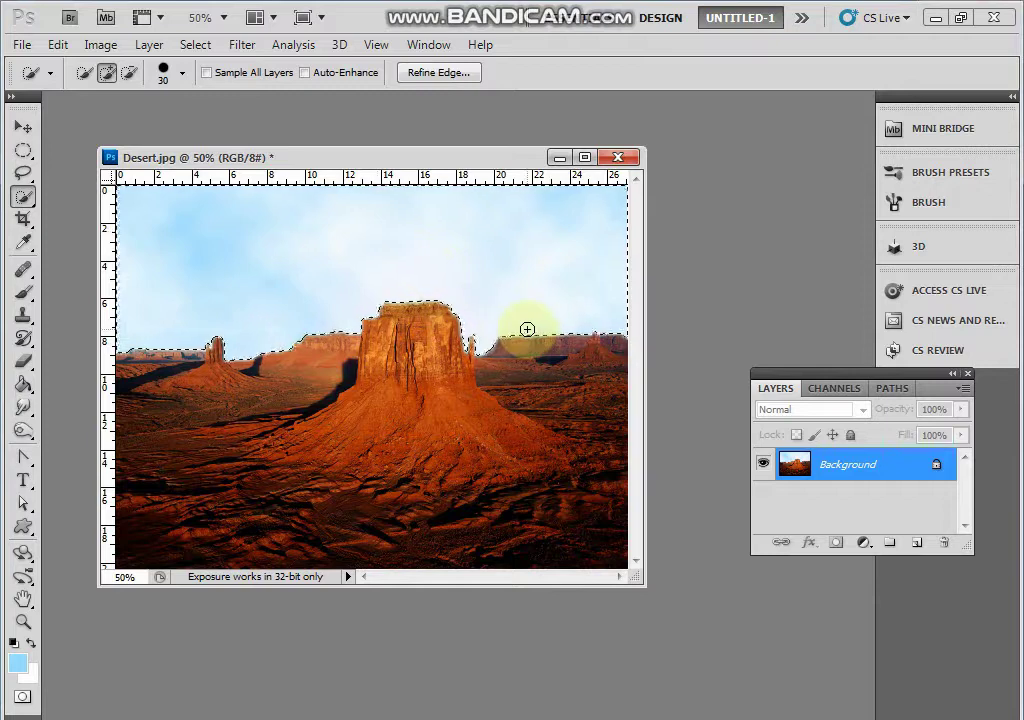
key(ctrl+d)
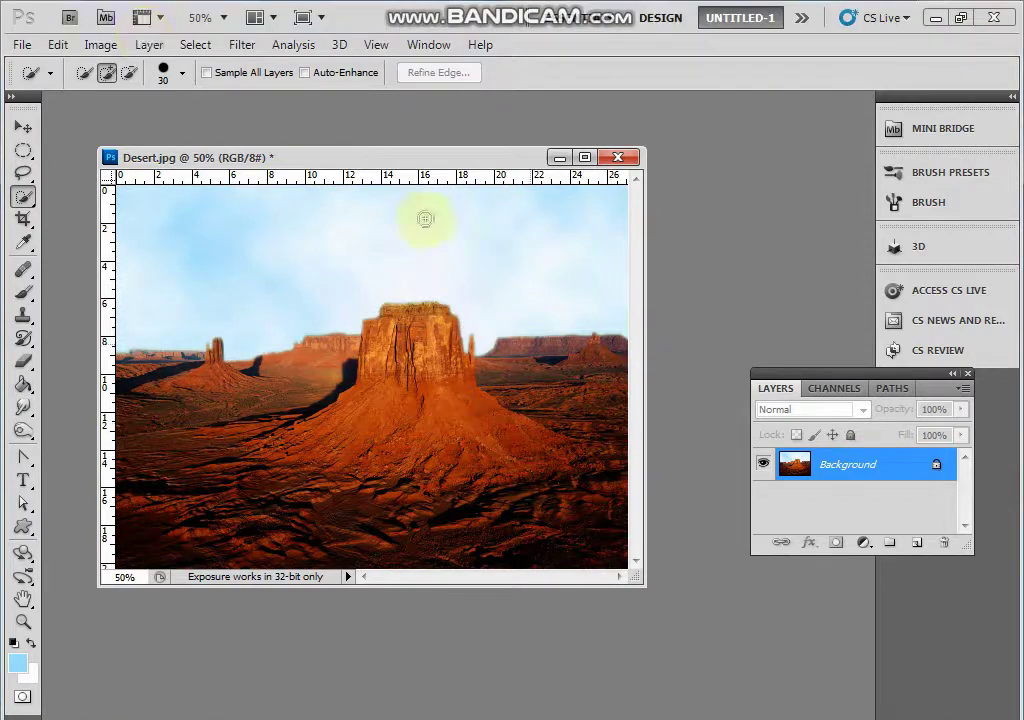
Step: Apply Lens Flare again with its centre moved to the right side
click(238, 47)
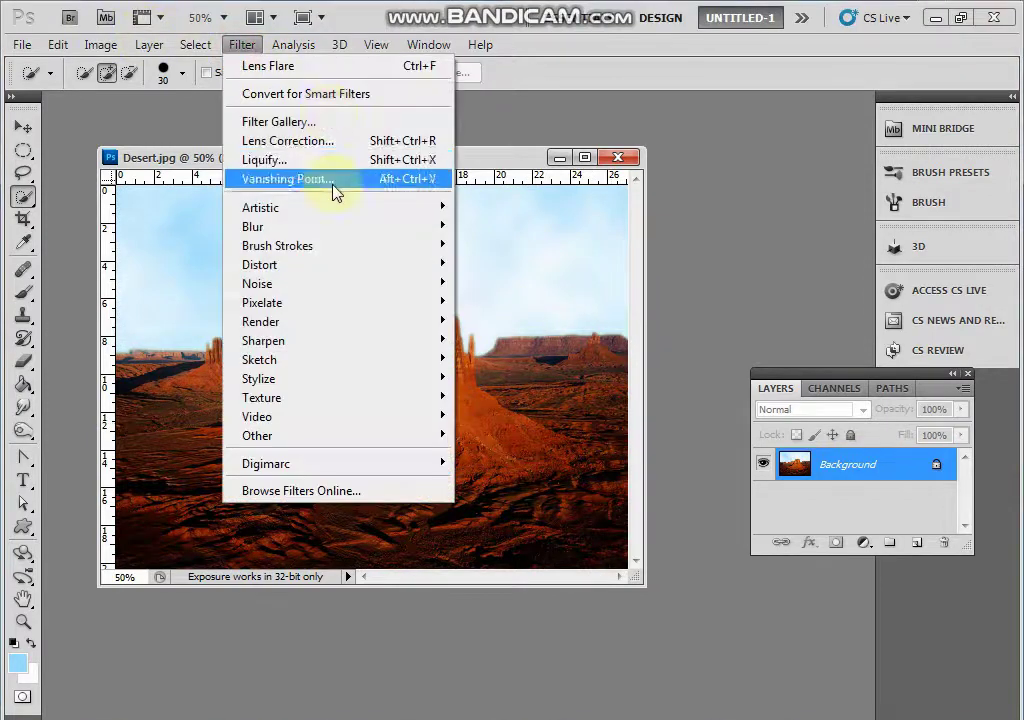
mouse_move(334, 226)
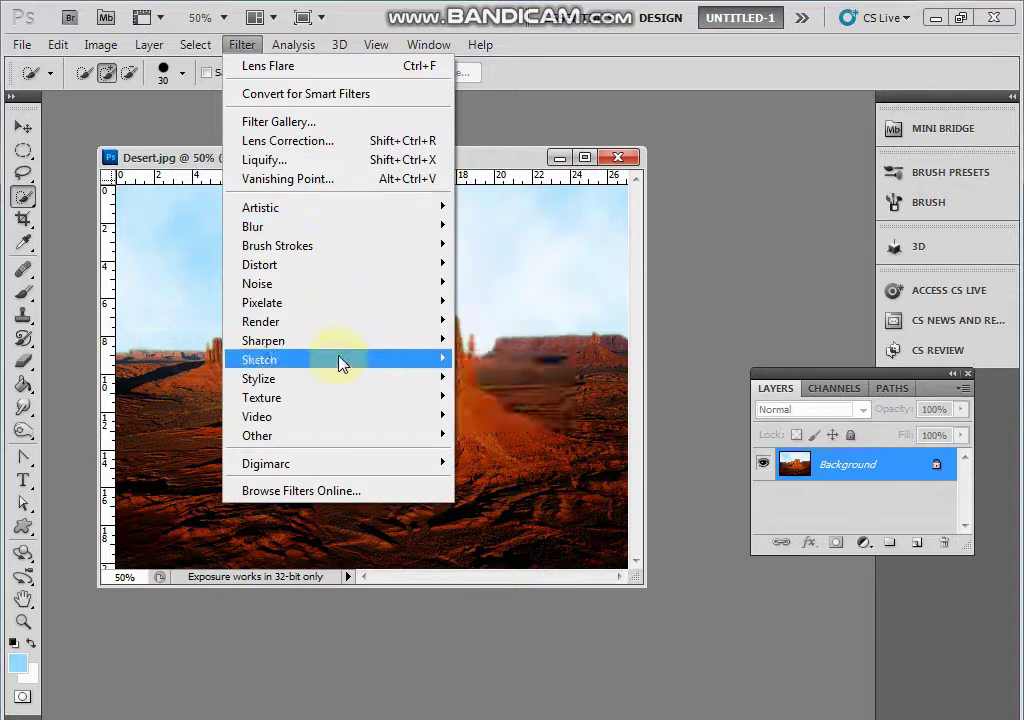
mouse_move(403, 321)
click(490, 377)
drag(447, 283, 489, 260)
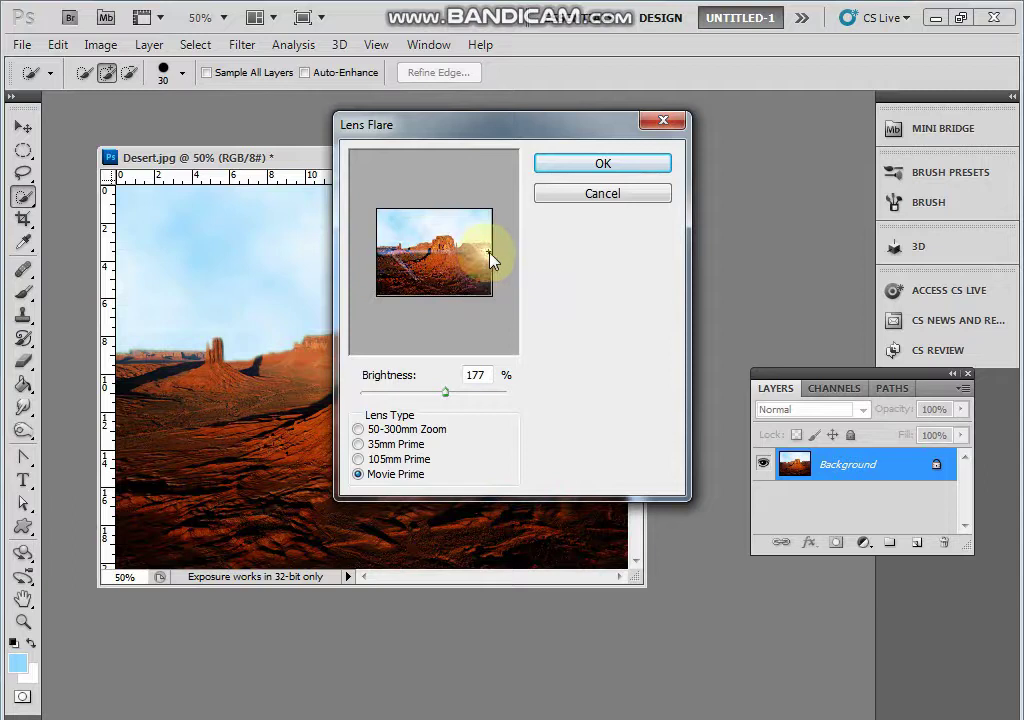
click(601, 165)
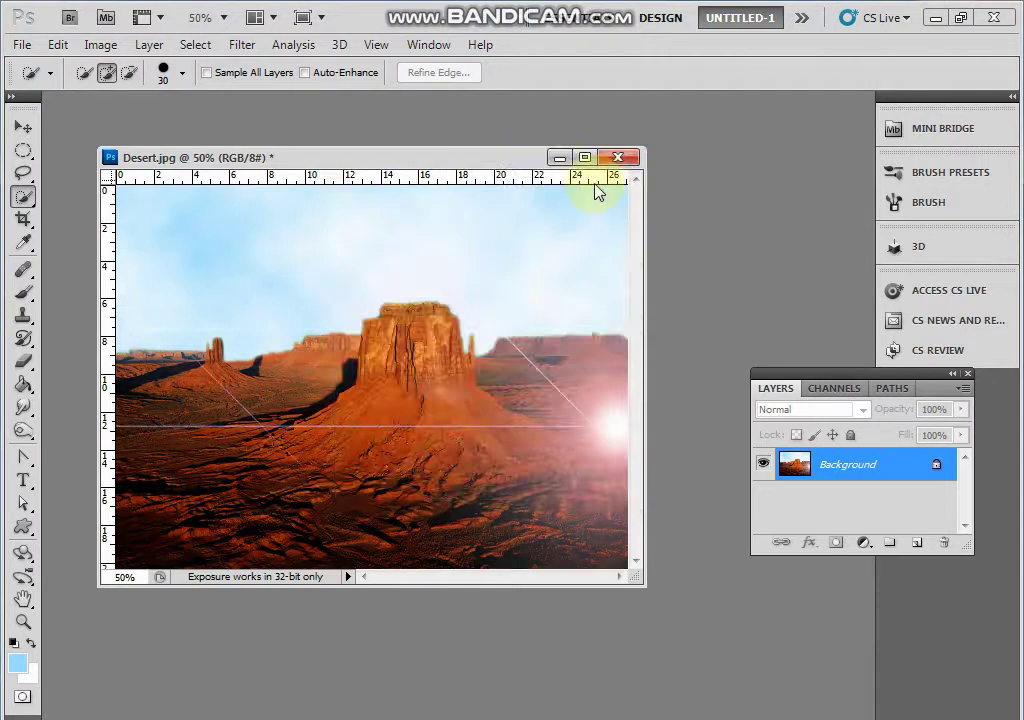
click(241, 45)
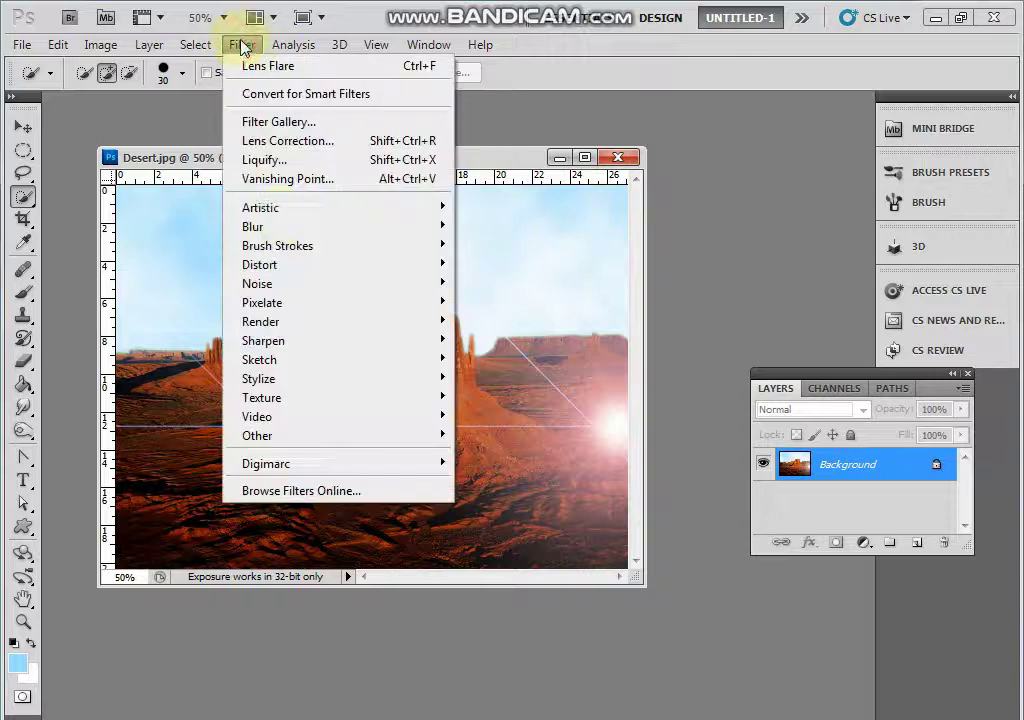
Step: Open Lighting Effects, reposition the light and adjust its intensity
mouse_move(378, 330)
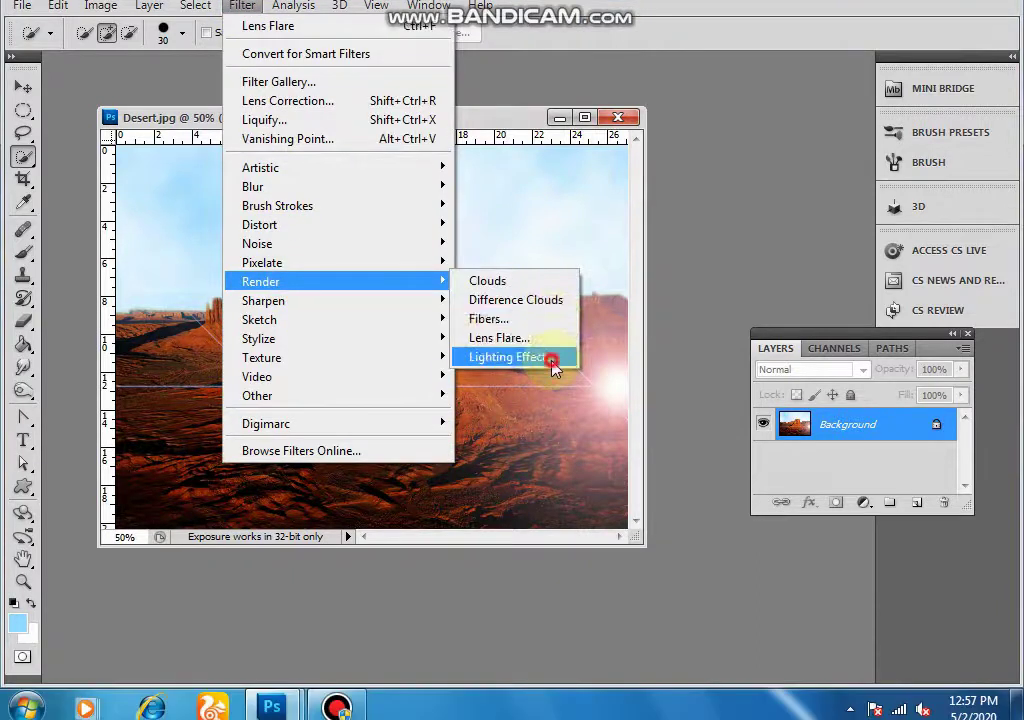
click(514, 397)
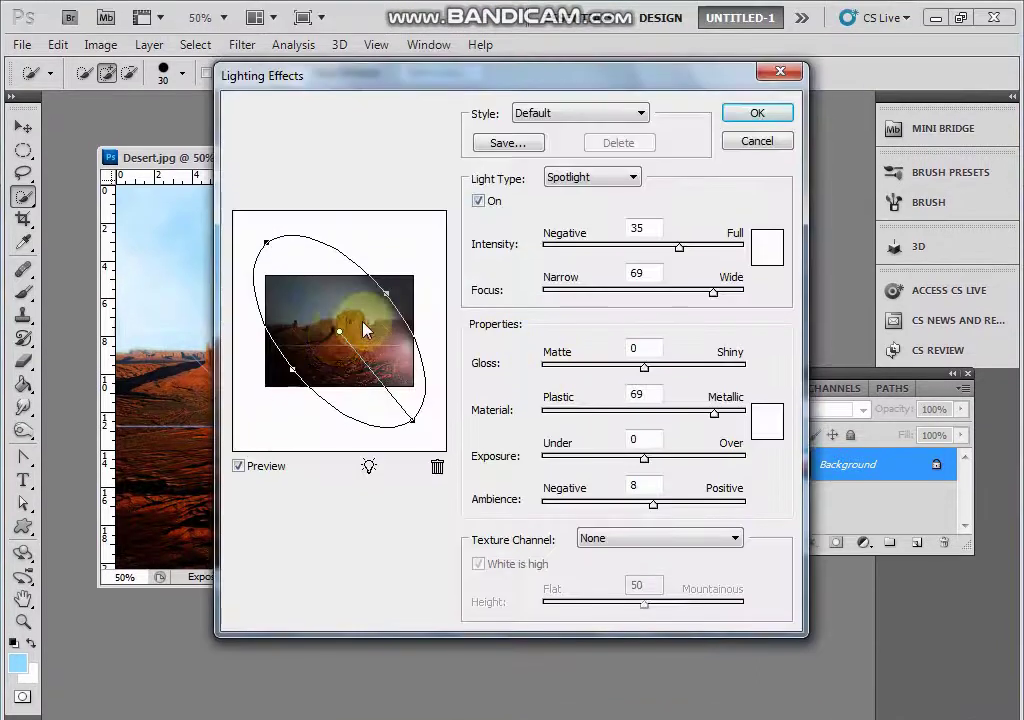
drag(365, 330, 325, 328)
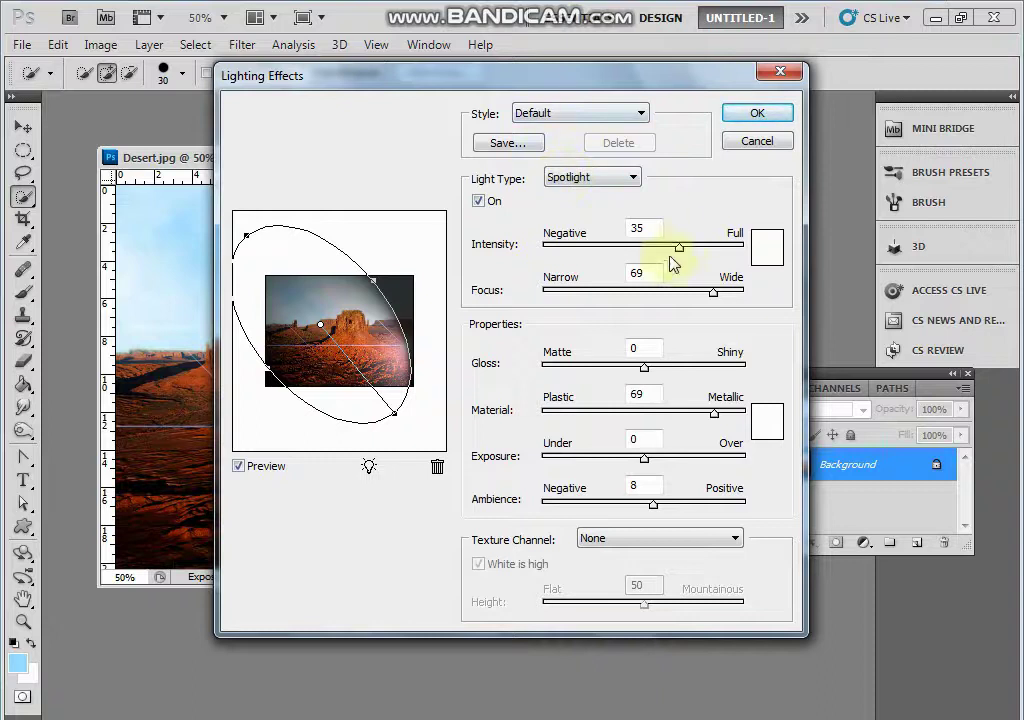
mouse_move(670, 257)
mouse_down()
mouse_move(654, 256)
mouse_move(679, 254)
mouse_up()
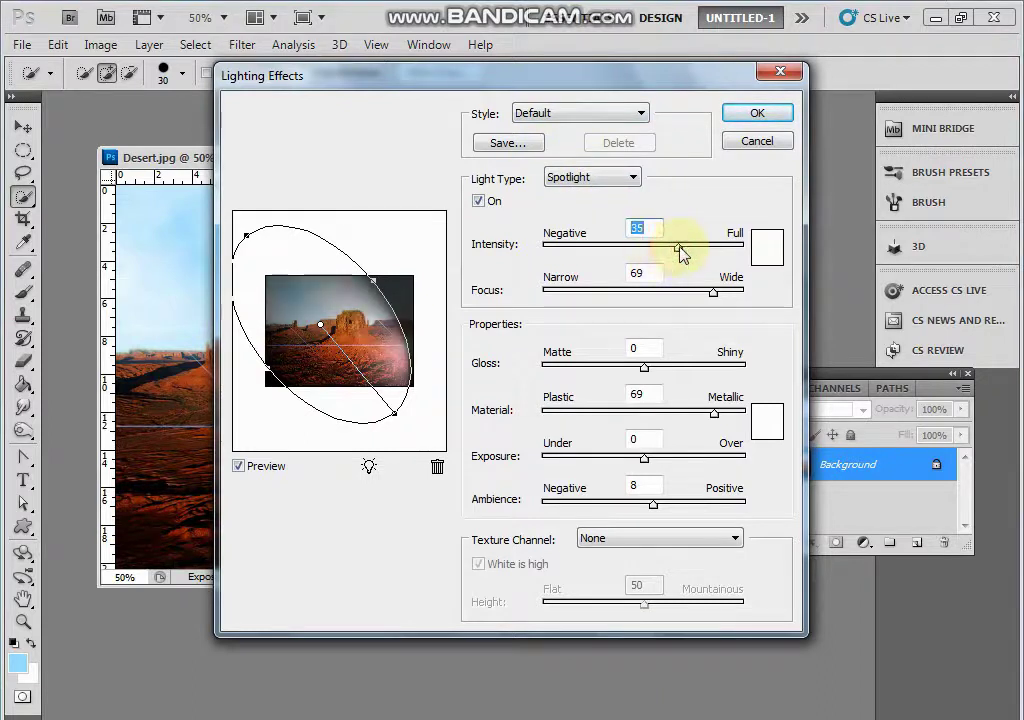
Step: Try Directional and Omni, then apply a Spotlight light (intensity 35, focus 69)
click(620, 182)
click(606, 197)
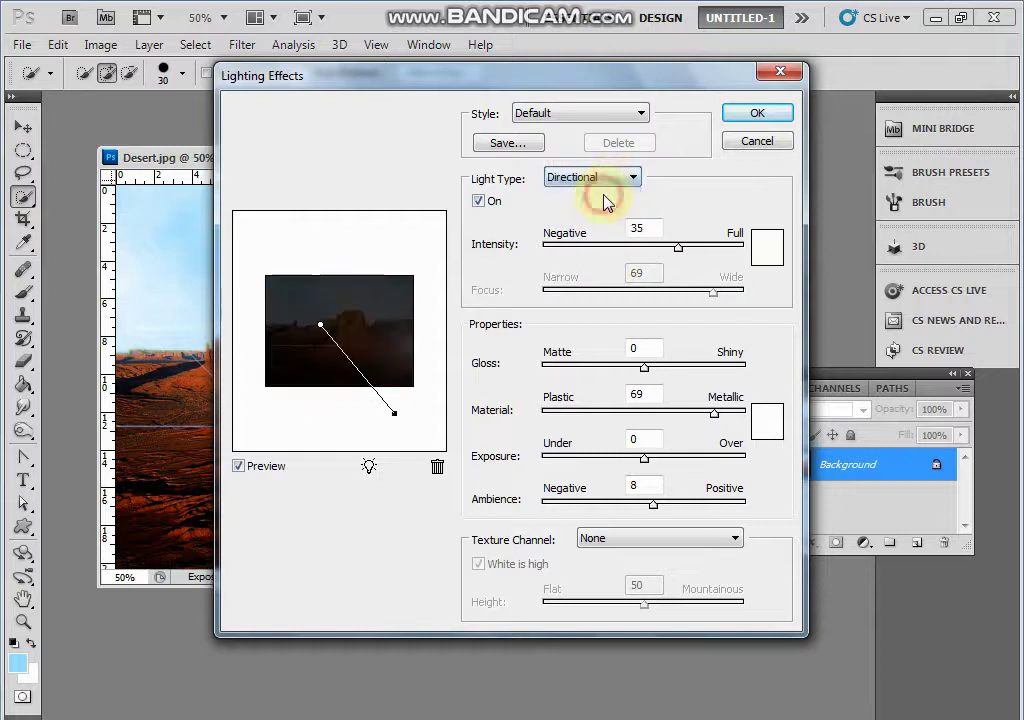
click(613, 175)
click(595, 210)
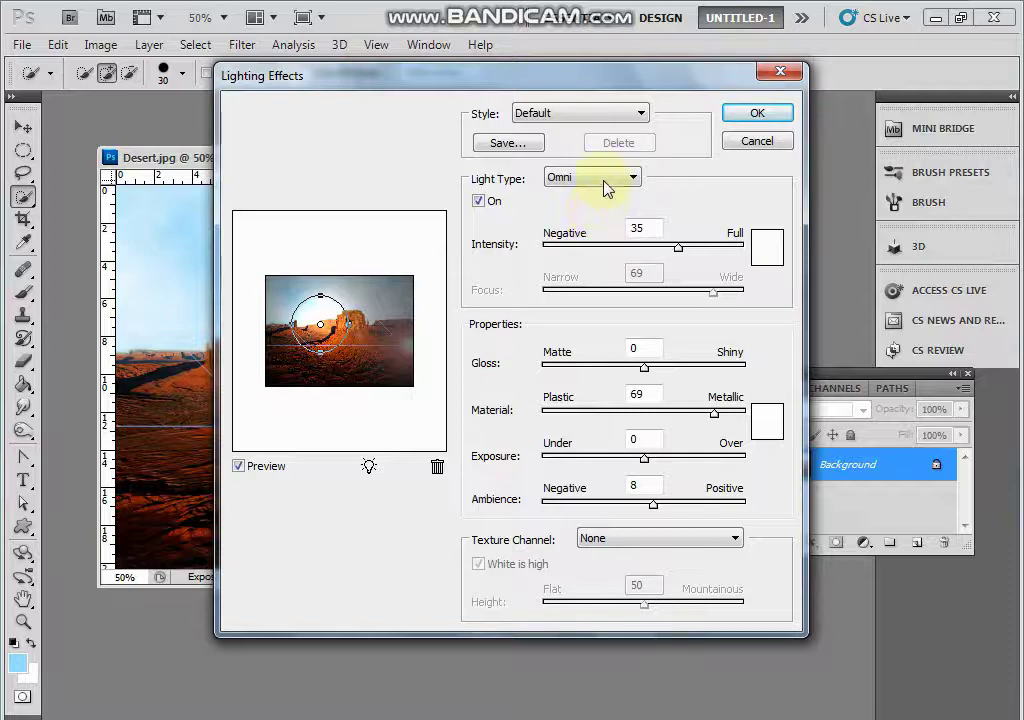
click(606, 181)
click(601, 228)
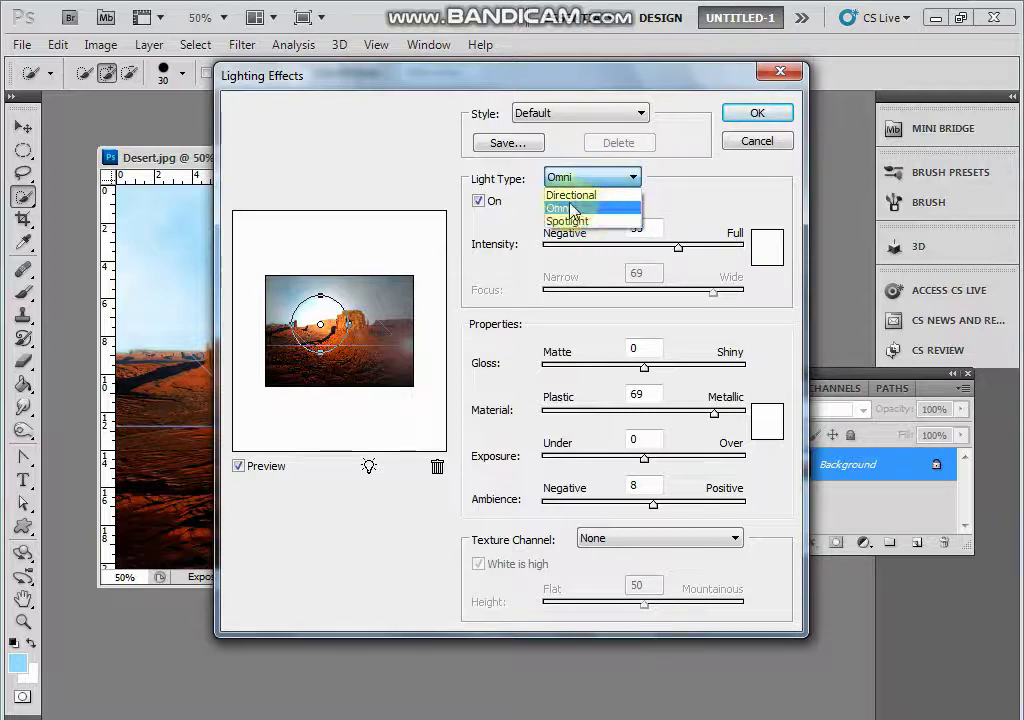
click(579, 223)
click(757, 113)
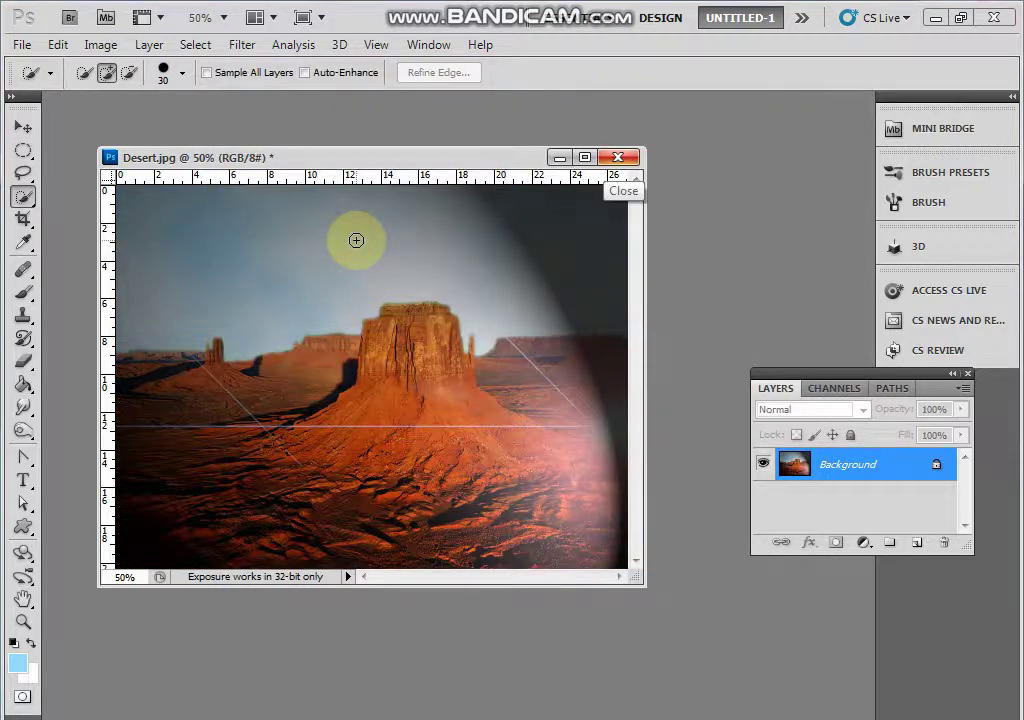
Step: Quick-select the whole sky and open the Filter Gallery at Mosaic Tiles
mouse_move(363, 238)
mouse_down()
mouse_move(435, 258)
mouse_move(557, 257)
mouse_up()
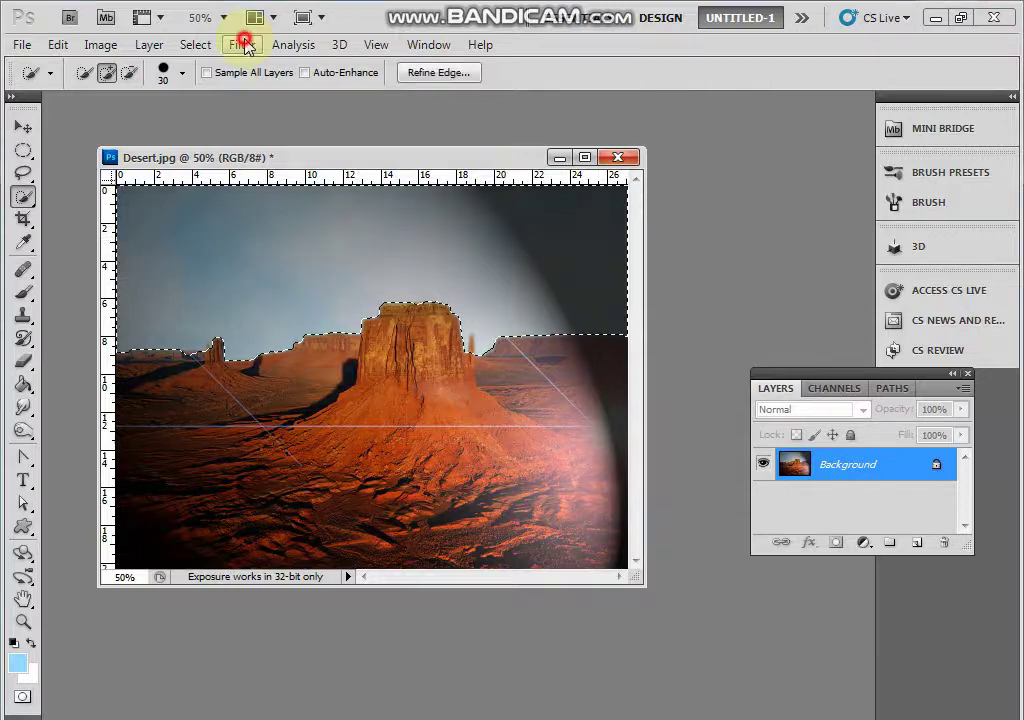
click(243, 45)
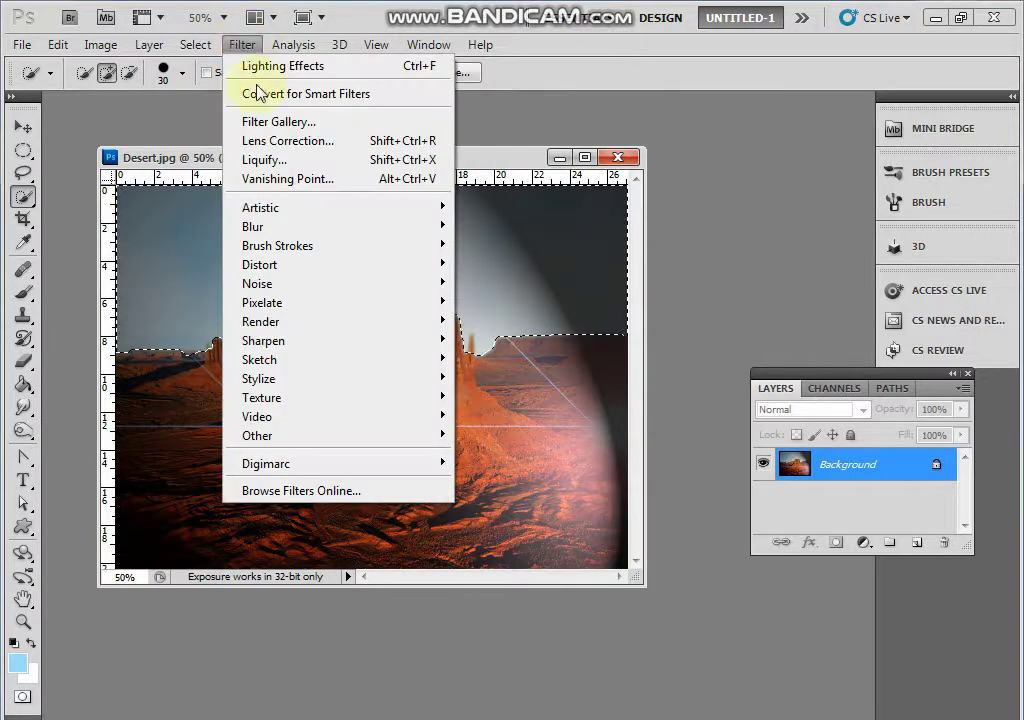
mouse_move(320, 416)
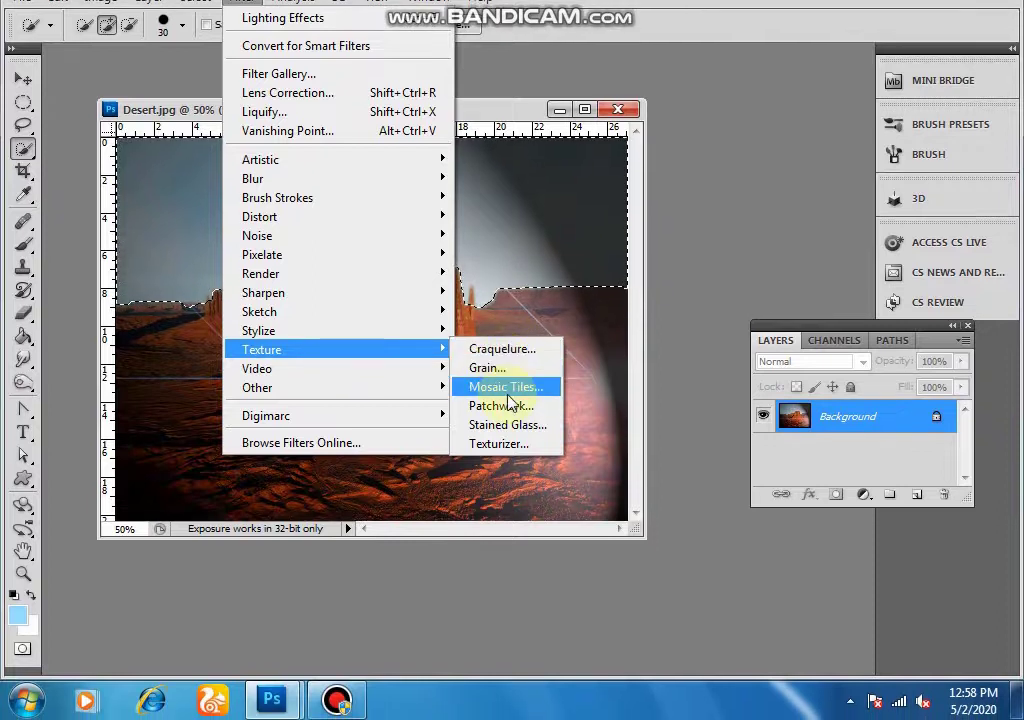
click(510, 389)
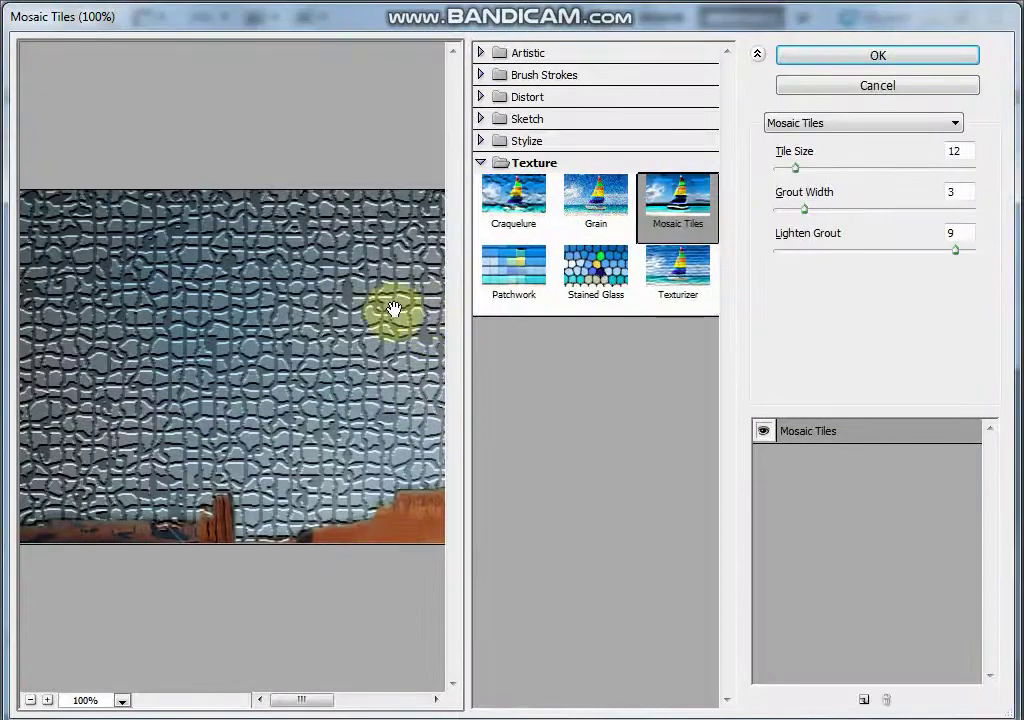
Step: Preview Texturizer, Stained Glass, Patchwork, Craquelure, Grain and Mosaic Tiles on the sky
click(676, 268)
click(592, 272)
click(517, 270)
click(513, 220)
click(604, 200)
click(662, 205)
click(678, 268)
click(517, 220)
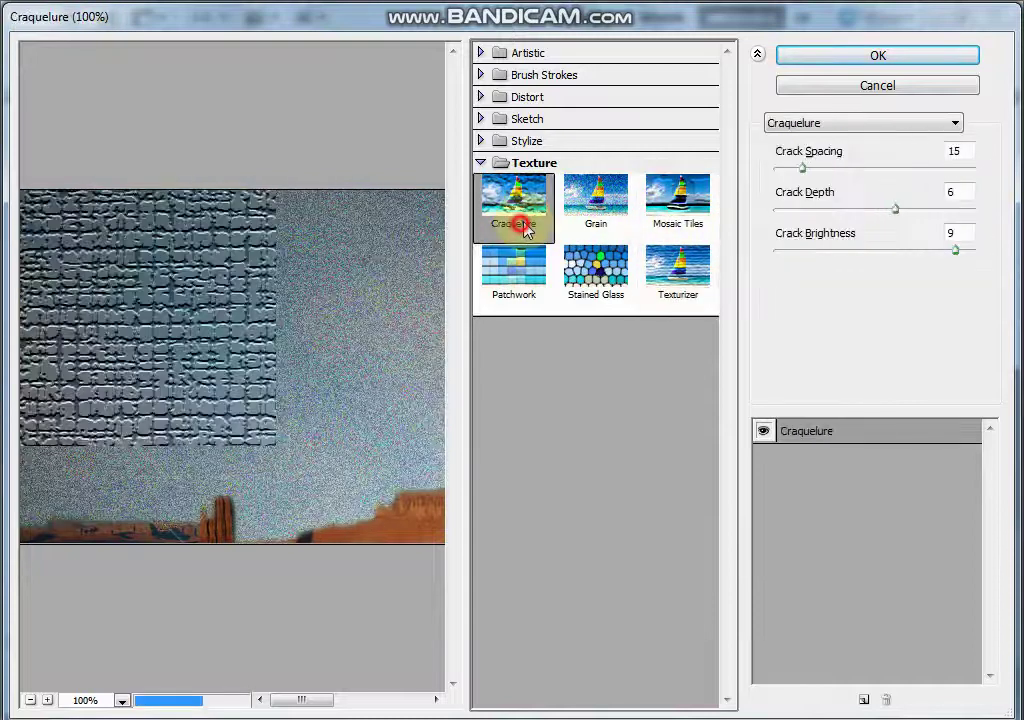
click(597, 267)
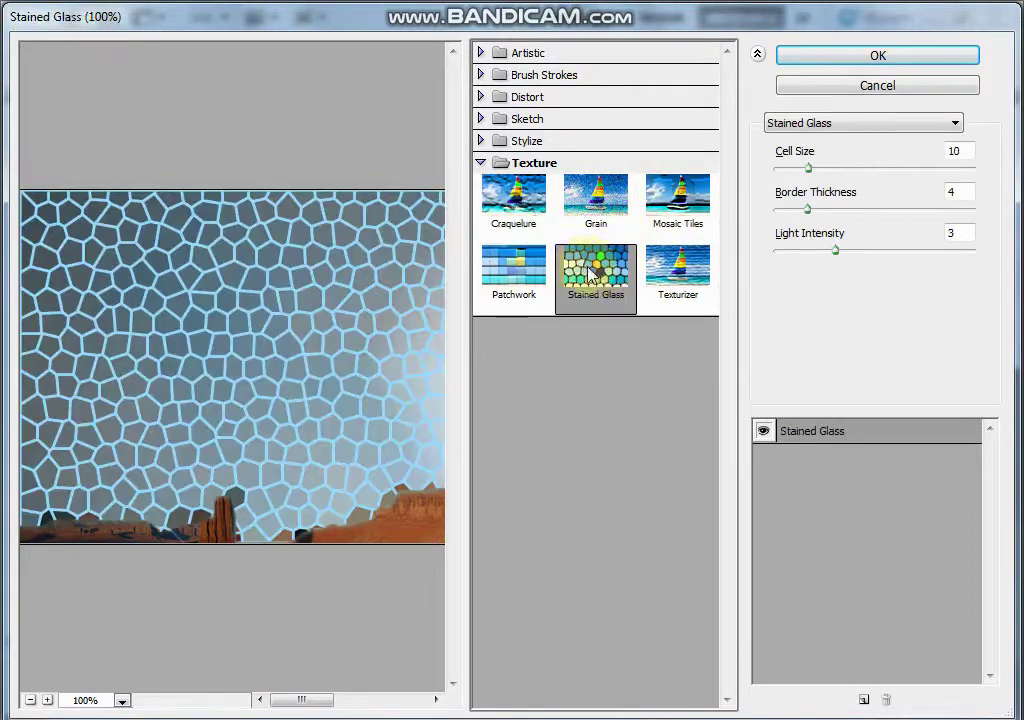
Step: Tune Stained Glass borders, cells and light intensity 10, then Patchwork square size 10 and relief
drag(810, 210, 907, 219)
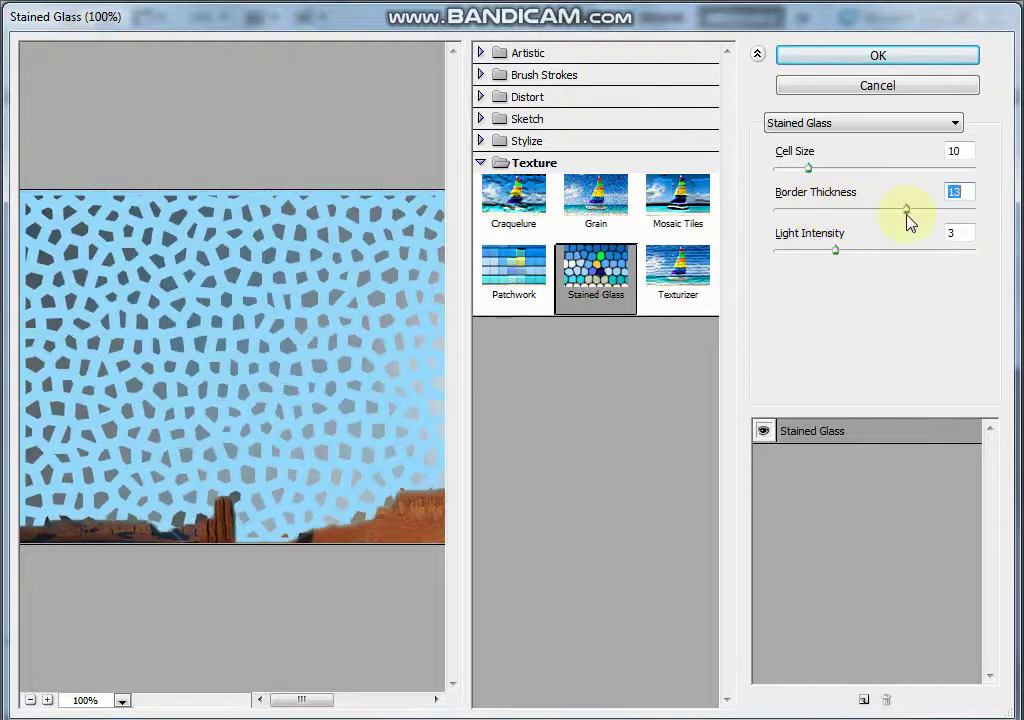
drag(808, 169, 946, 172)
drag(836, 251, 992, 258)
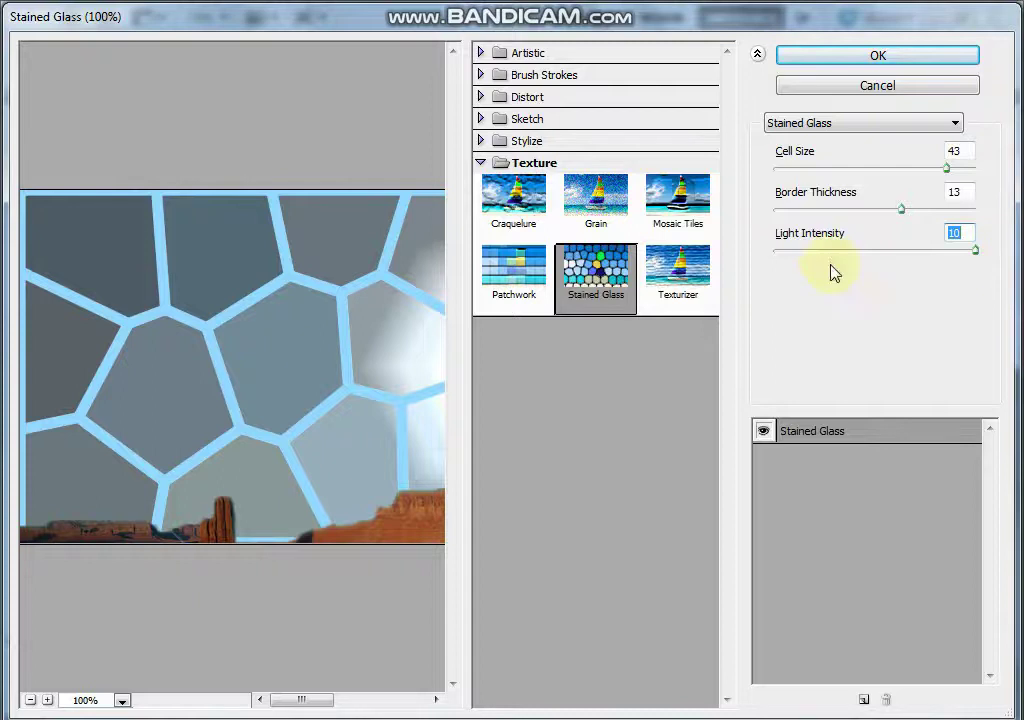
click(522, 270)
drag(863, 176, 1001, 167)
drag(838, 212, 919, 210)
Step: Switch to the Sketch Halftone Pattern filter and apply it to the sky
click(928, 119)
click(891, 183)
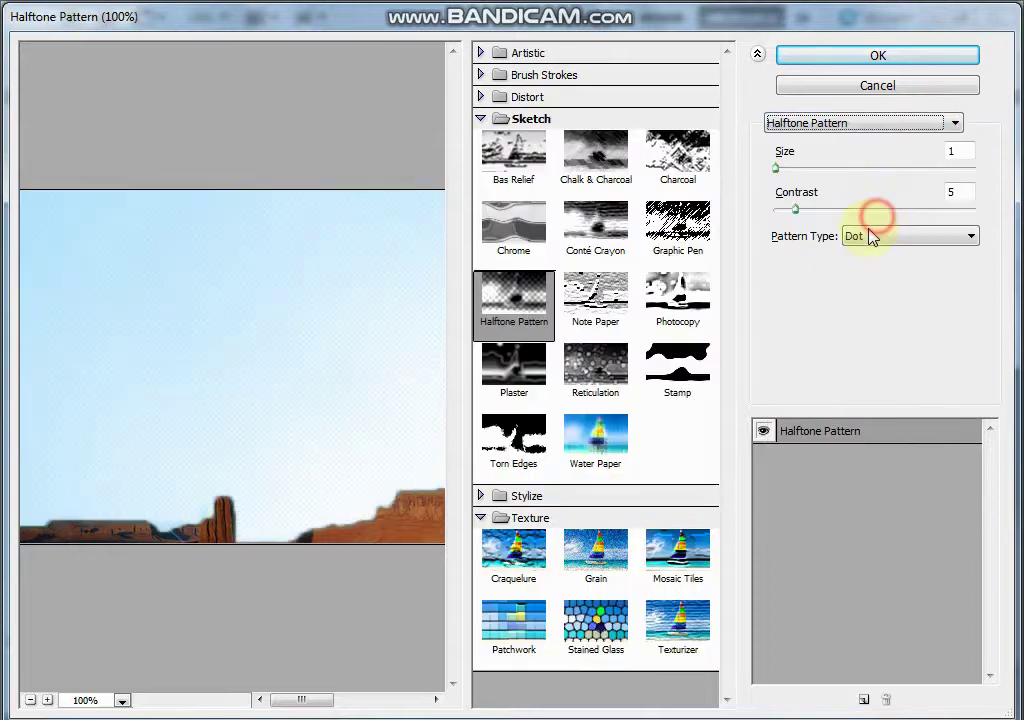
click(930, 60)
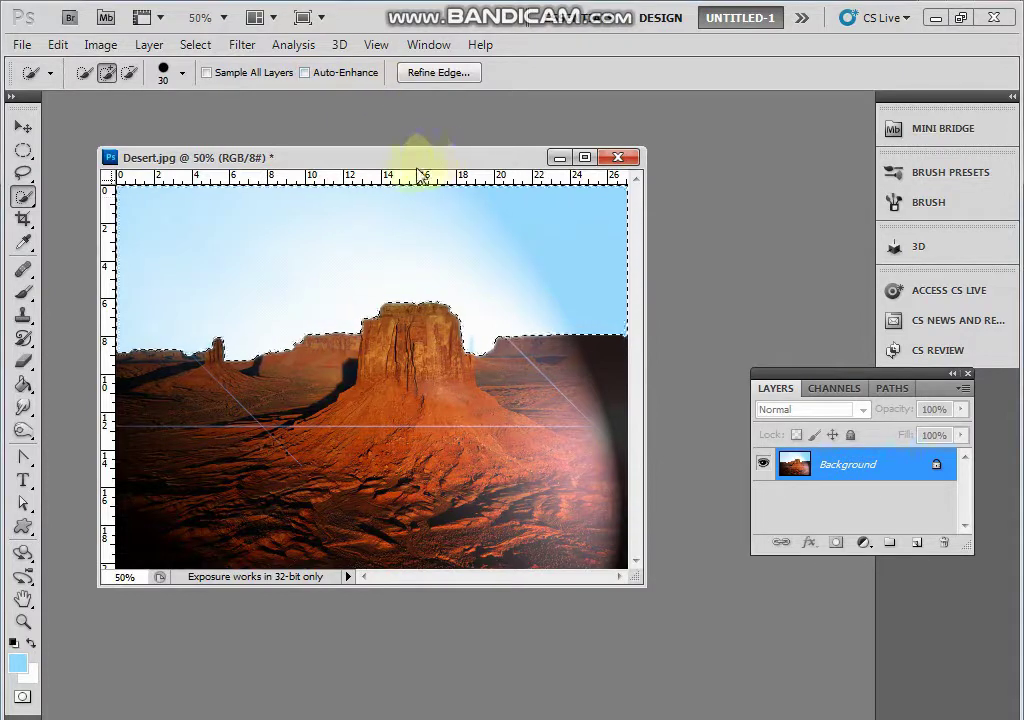
Step: Apply Stylize > Tiles with default settings to the sky, then deselect with Ctrl+D
click(243, 46)
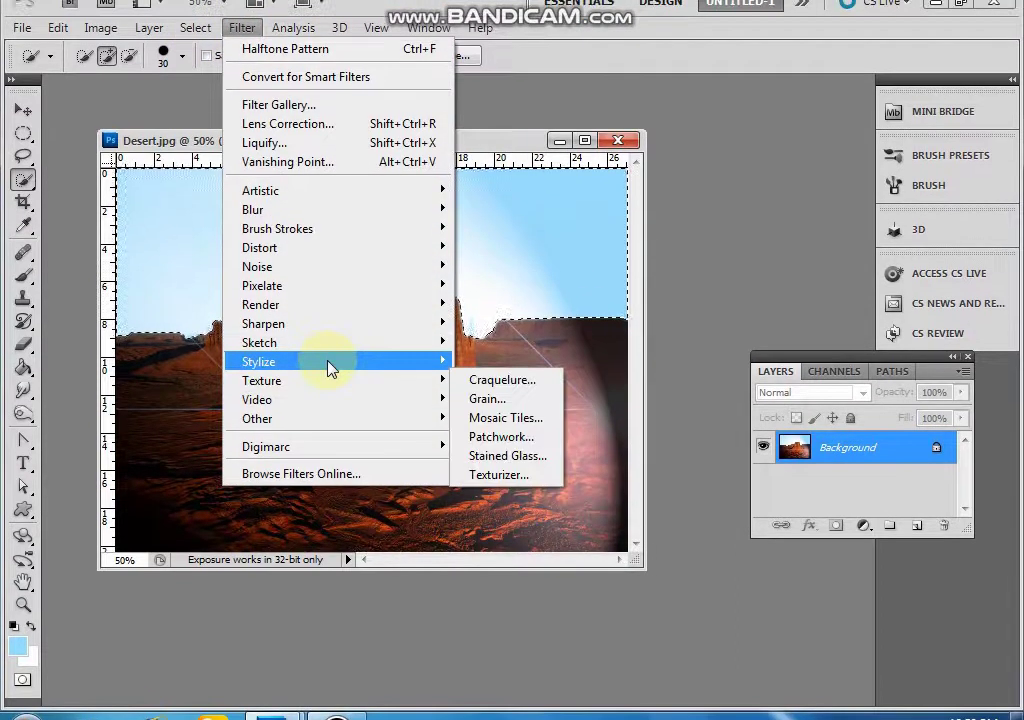
mouse_move(357, 378)
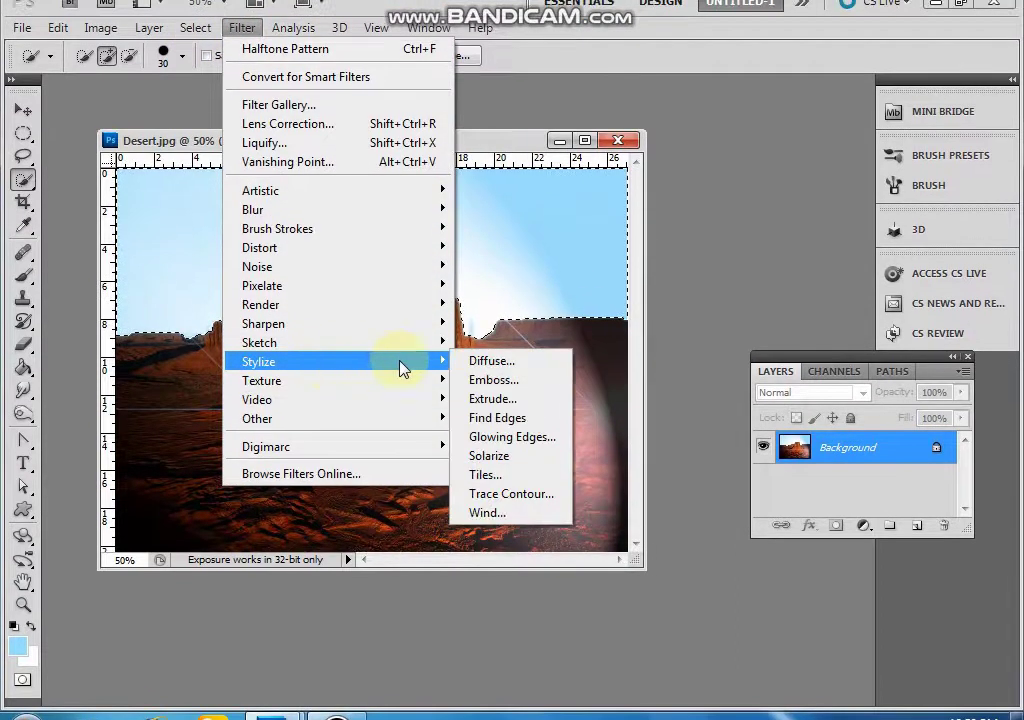
click(485, 474)
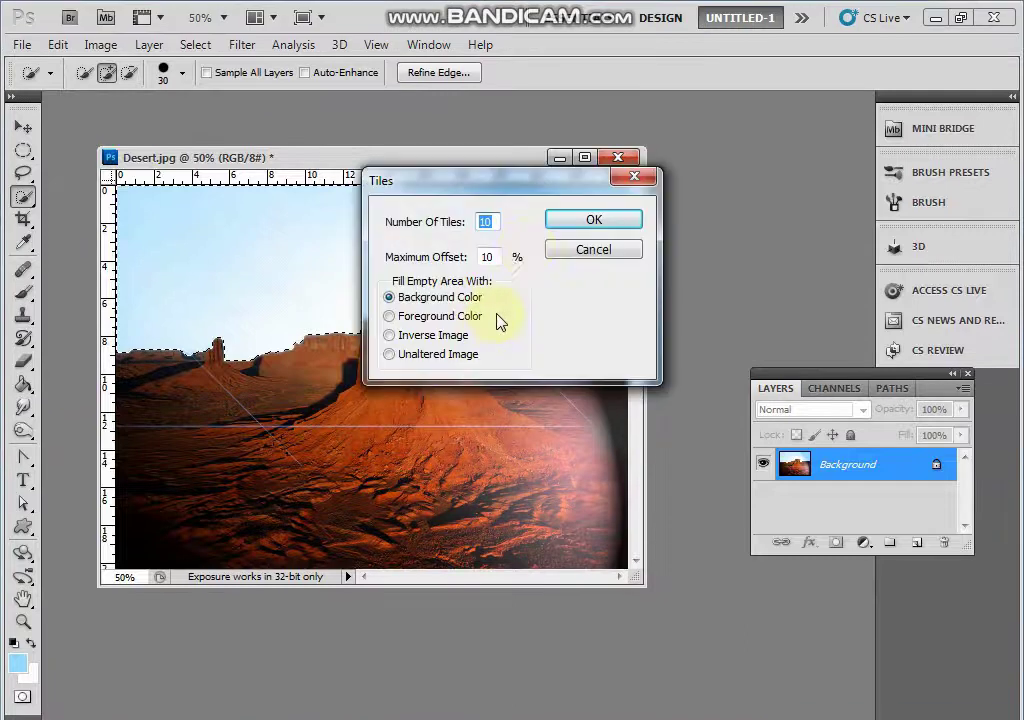
click(560, 219)
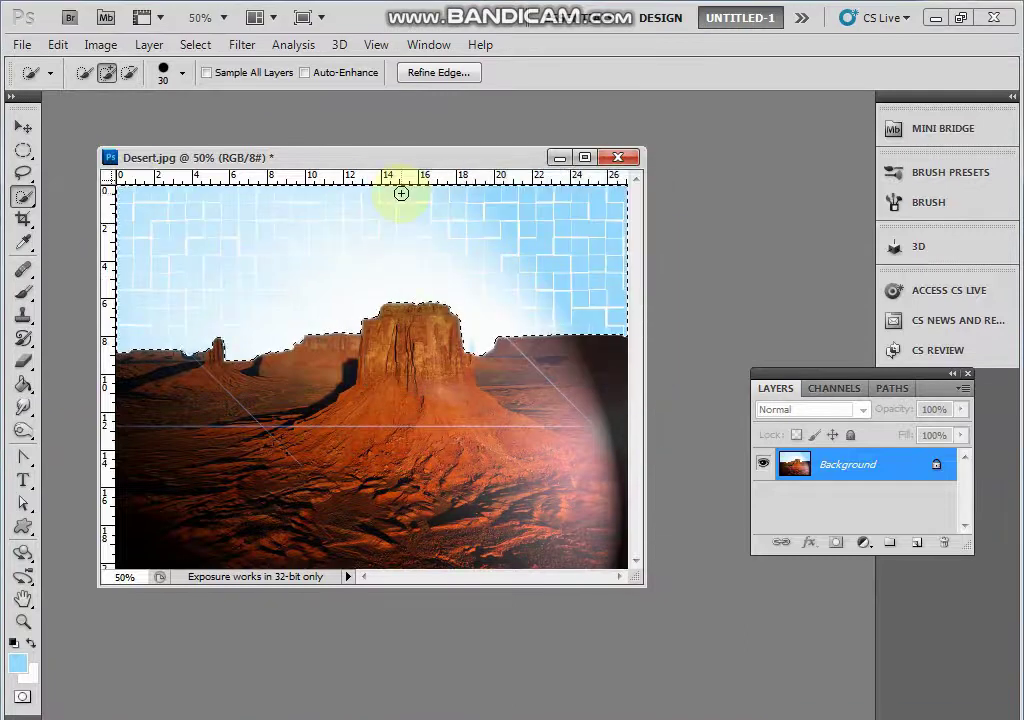
key(ctrl+d)
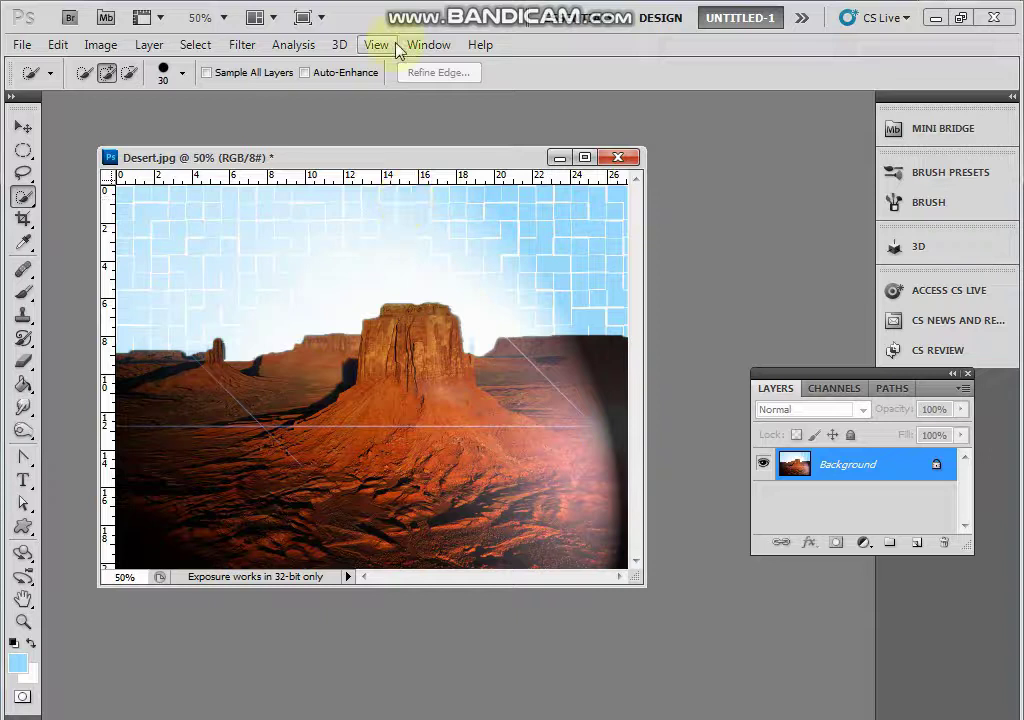
Step: Dismiss the Windows colour-scheme prompt
click(22, 46)
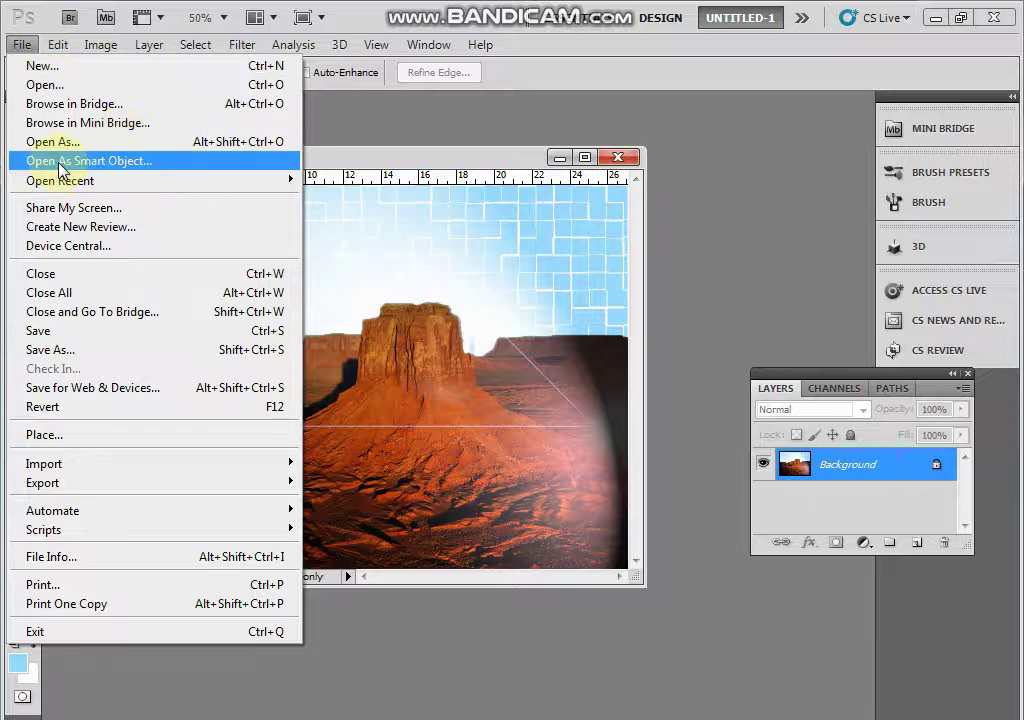
mouse_move(81, 189)
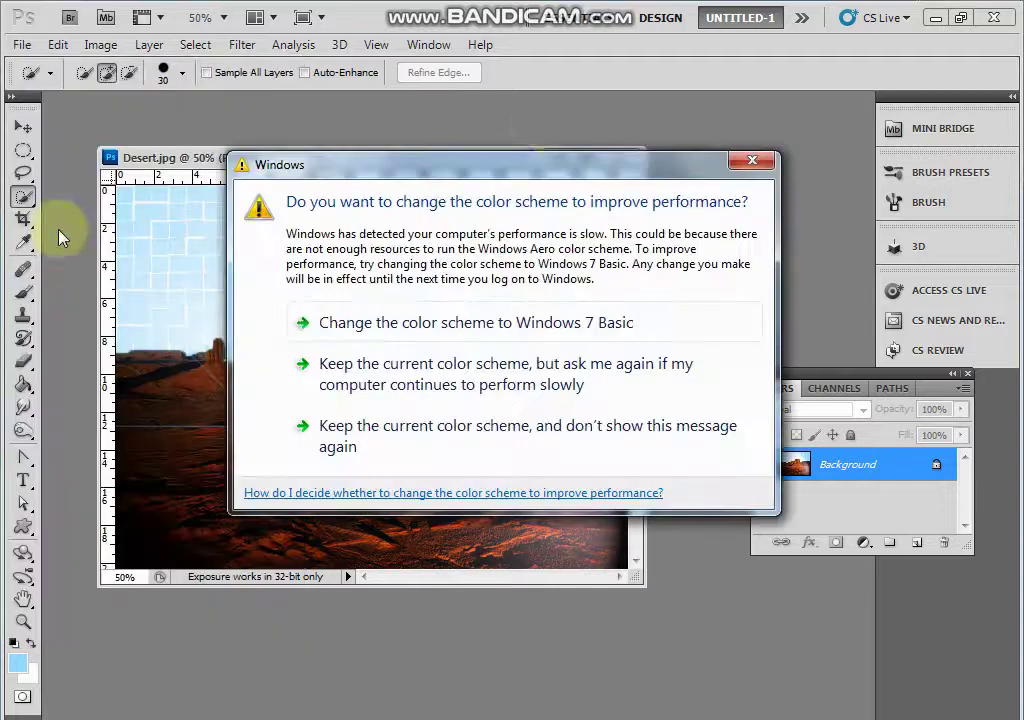
click(751, 160)
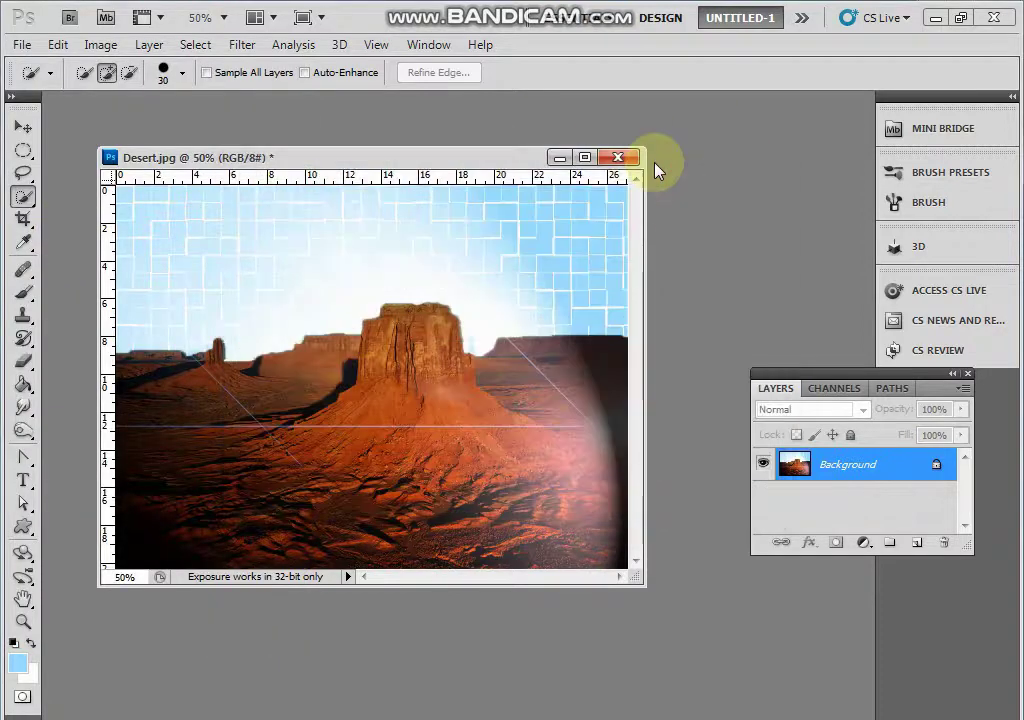
Step: Drag the Desert.jpg window slightly right and down
click(21, 45)
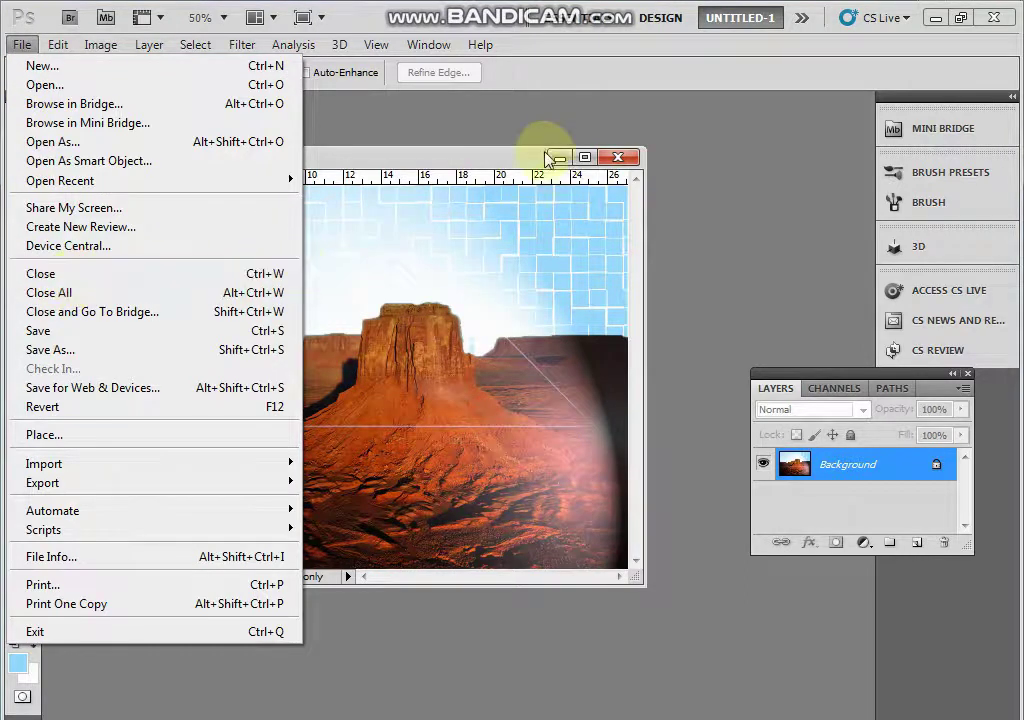
click(514, 156)
drag(514, 156, 572, 163)
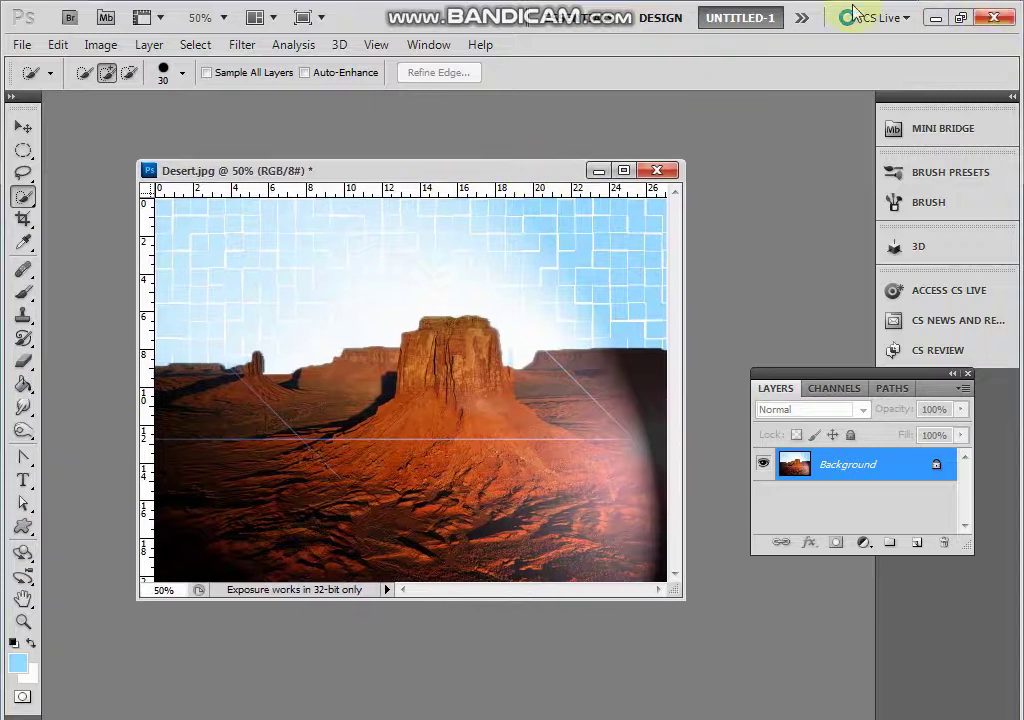
click(20, 44)
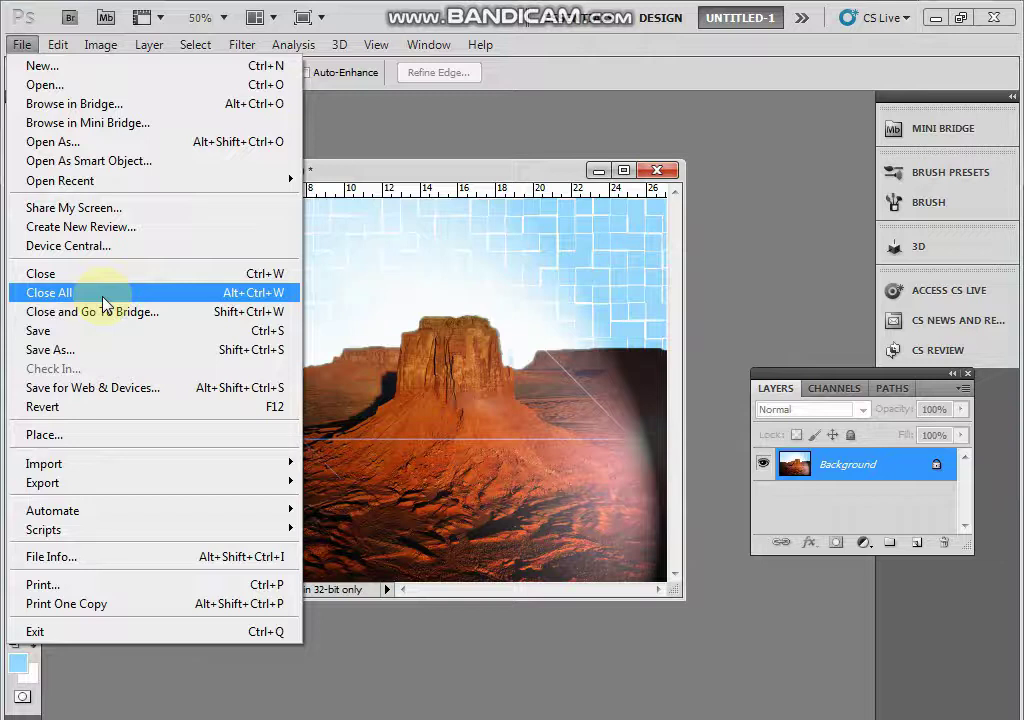
Step: Open Adobe Bridge to browse the Desktop folder images, then return to Photoshop
click(108, 104)
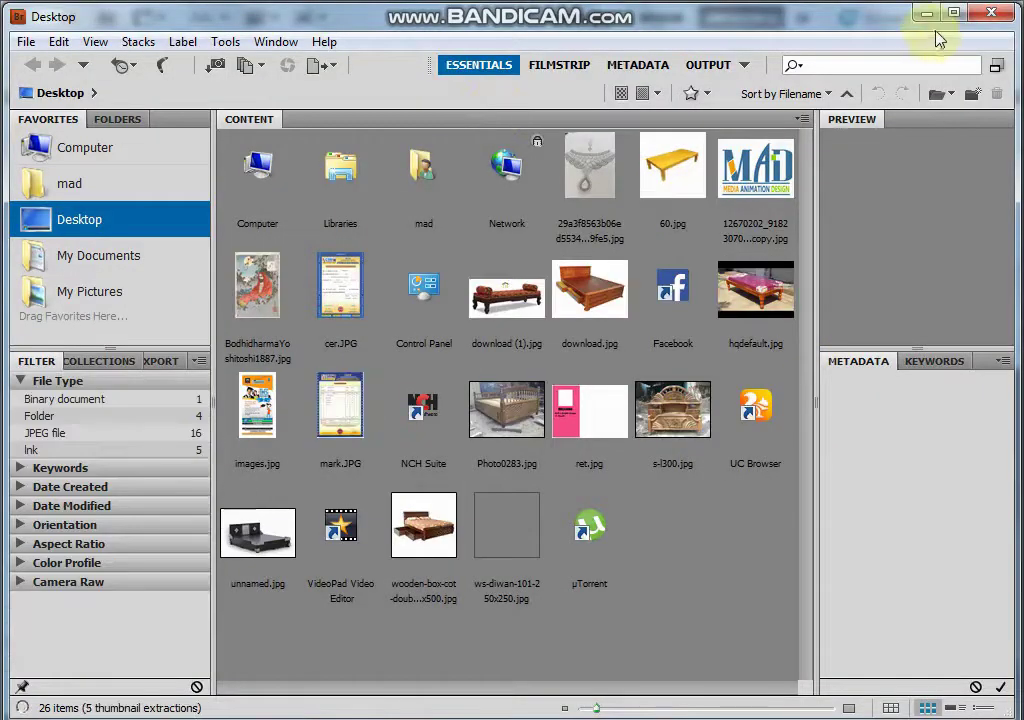
click(30, 44)
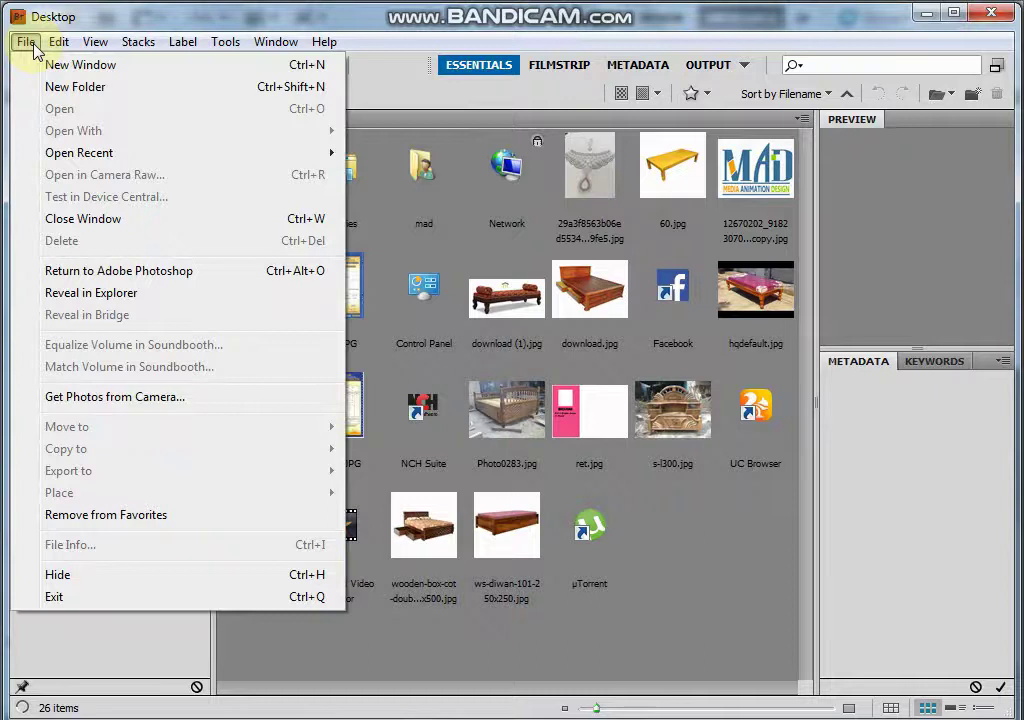
click(990, 12)
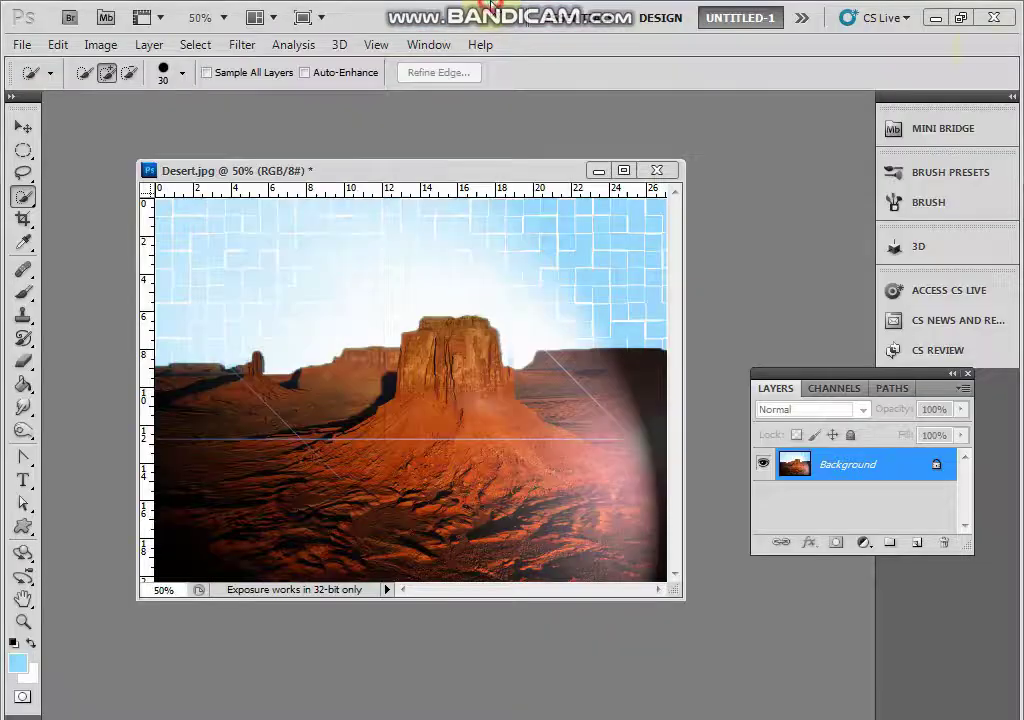
Step: Restore Photoshop and Bridge to smaller windows and move them aside so desktop icons show
click(960, 17)
drag(759, 51, 948, 118)
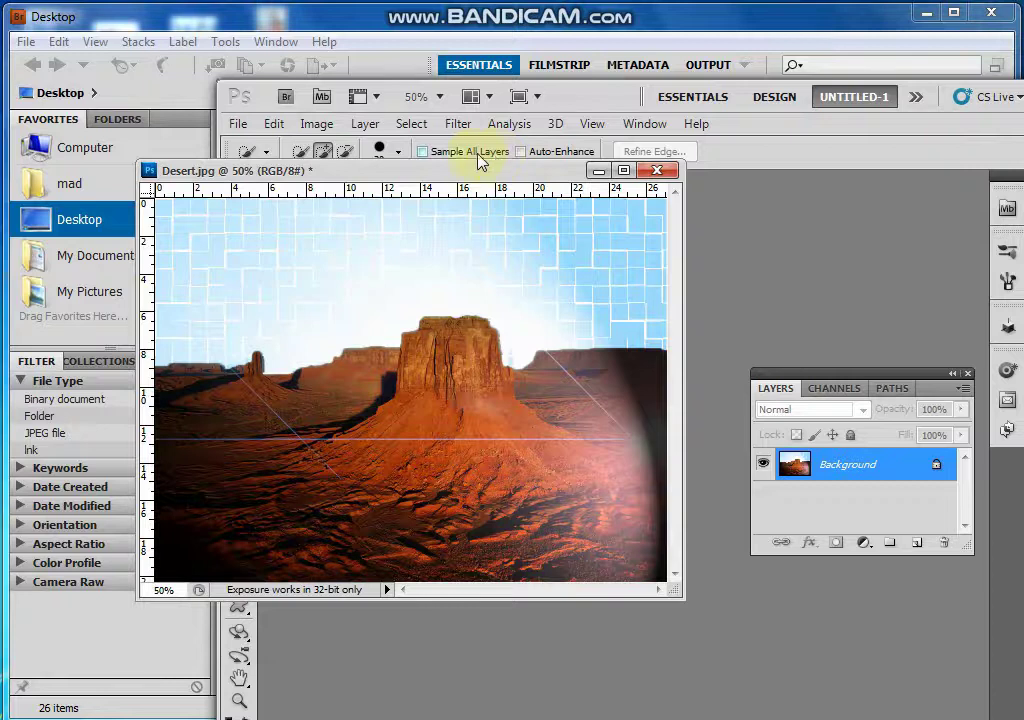
drag(478, 180, 727, 199)
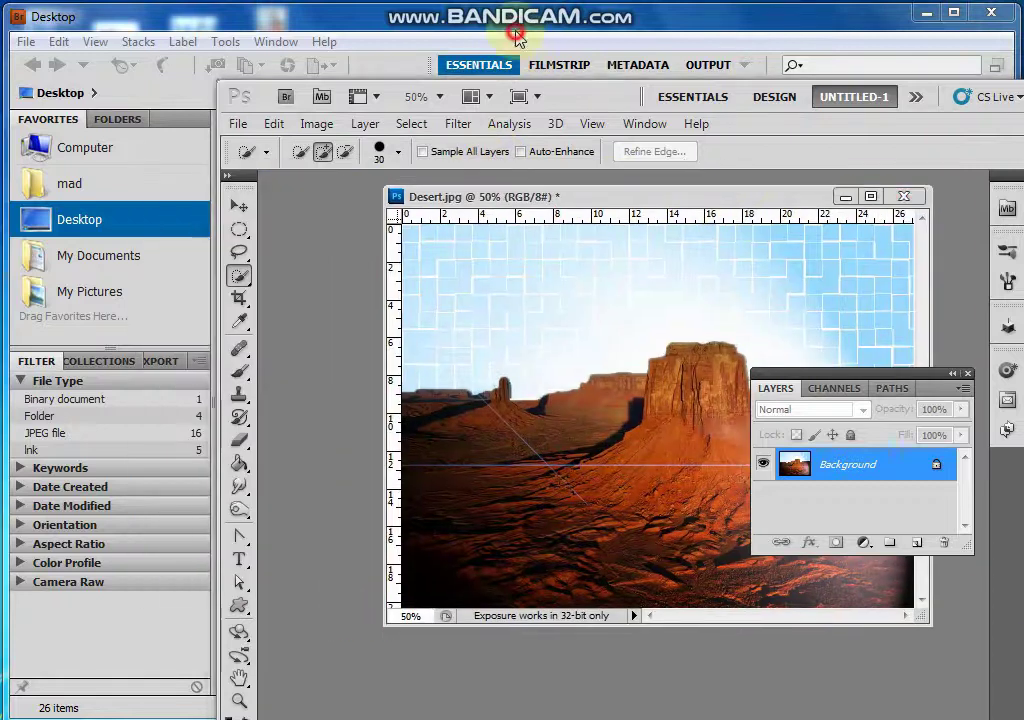
click(558, 28)
drag(560, 28, 118, 271)
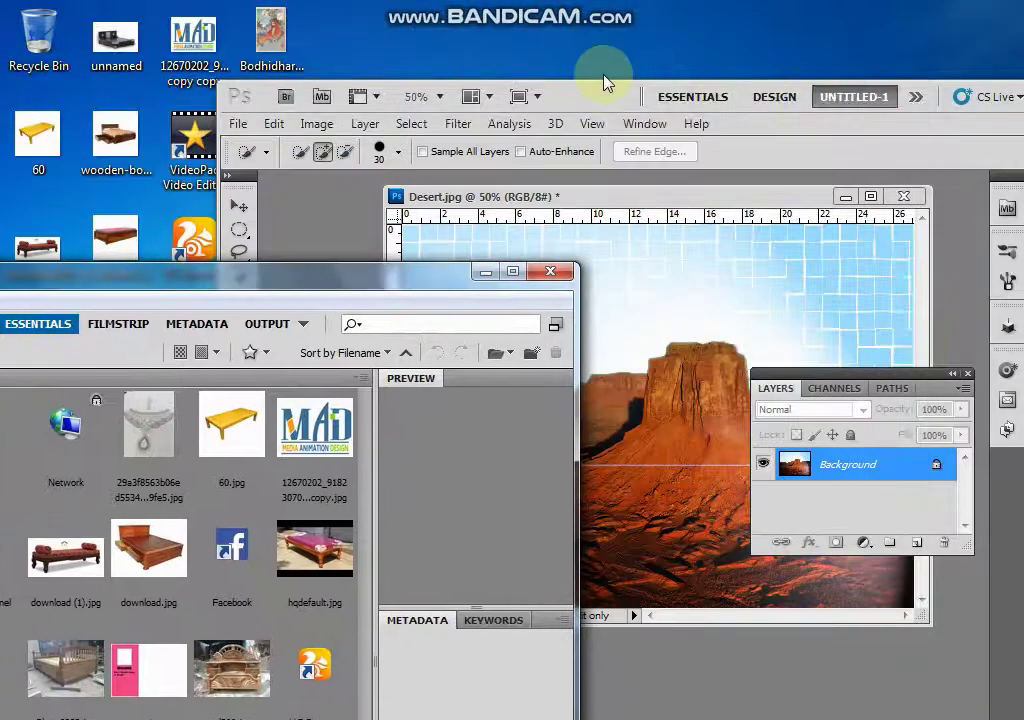
Step: Move Photoshop to the screen's top-left and close Bridge to reveal the desktop images
drag(583, 100, 437, 21)
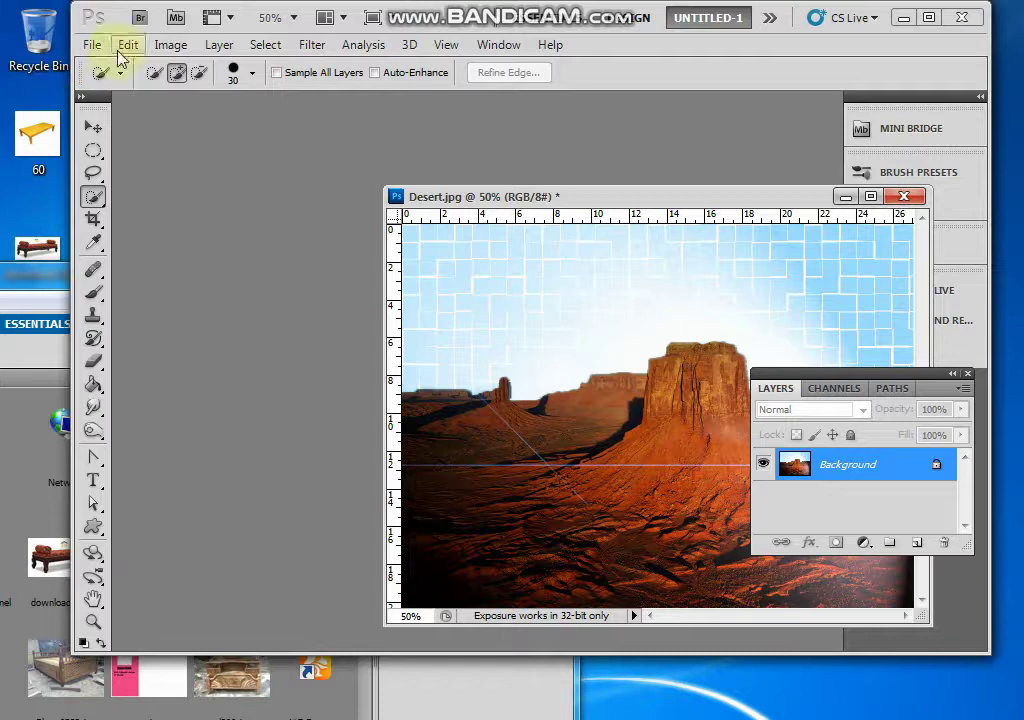
click(40, 310)
click(557, 272)
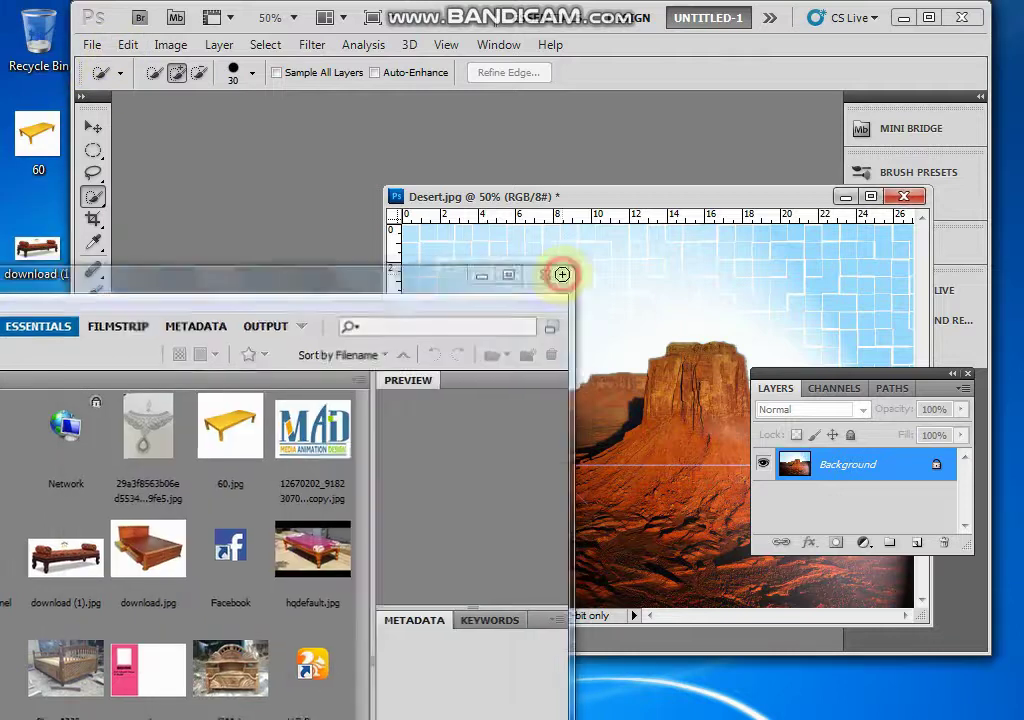
click(91, 45)
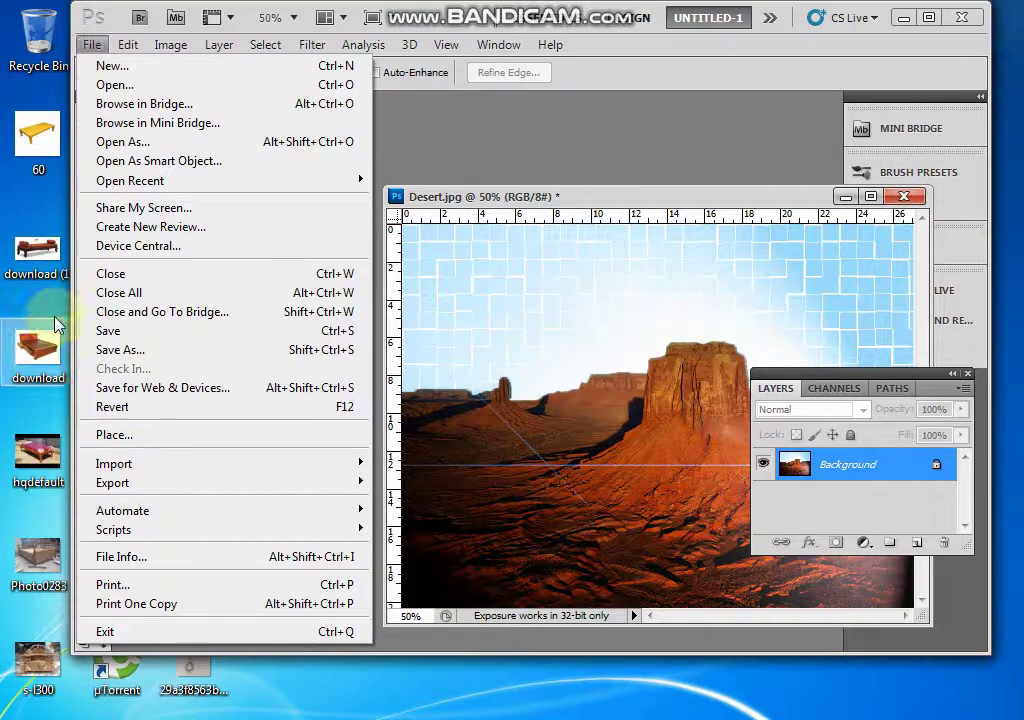
Step: Drag the desktop 'download' bed image onto the Desert.jpg canvas and commit the placement
click(40, 312)
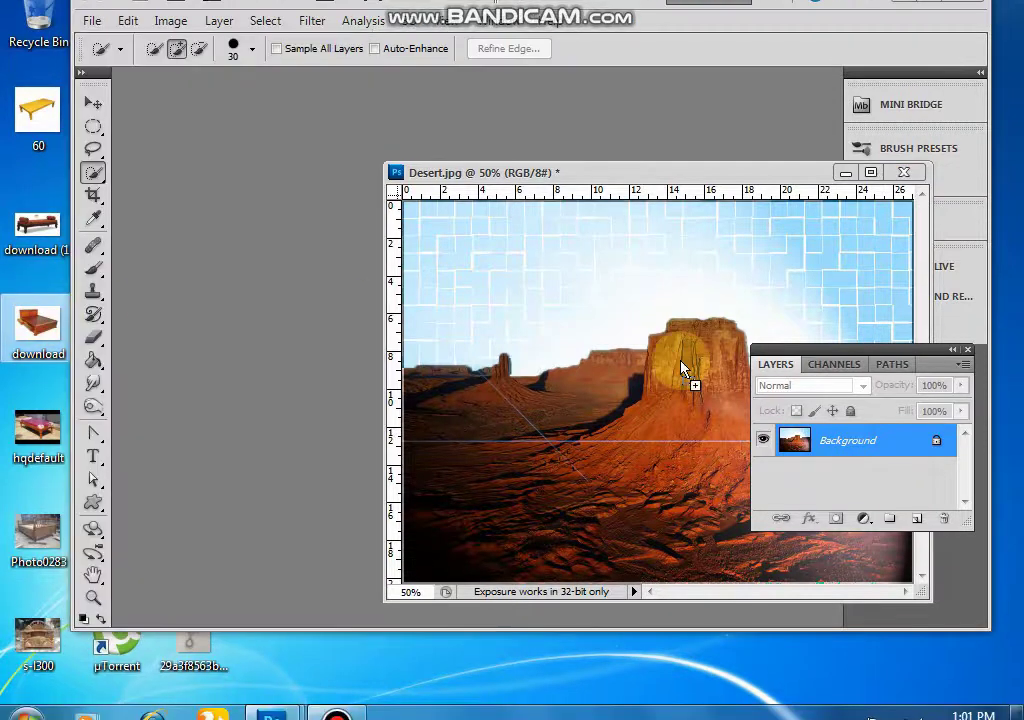
drag(683, 370, 672, 356)
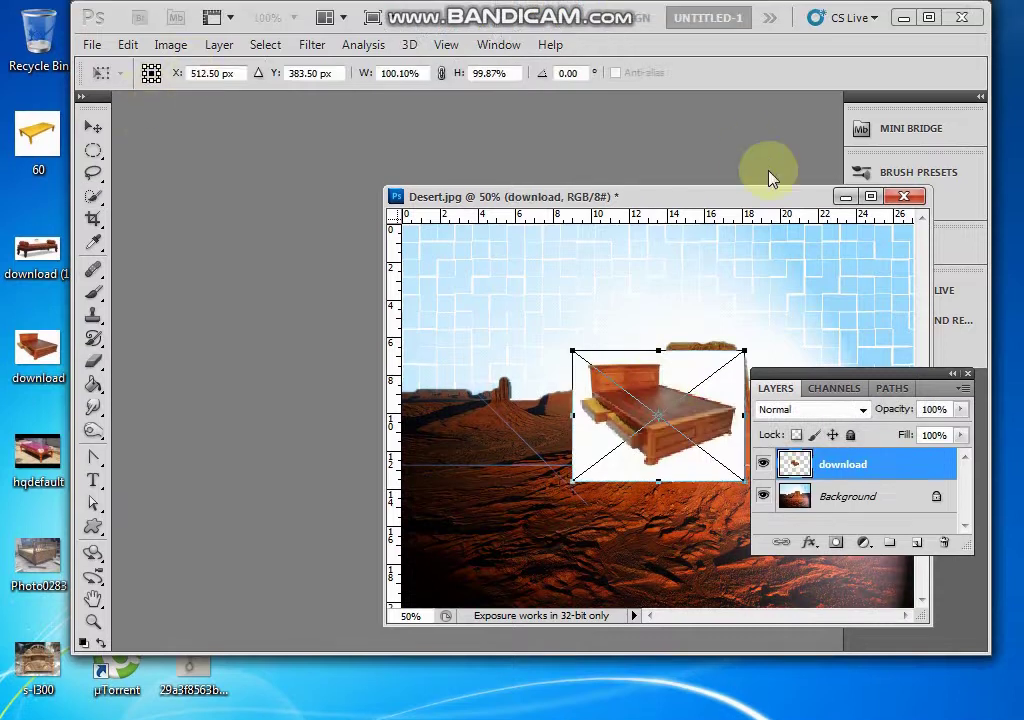
key(Return)
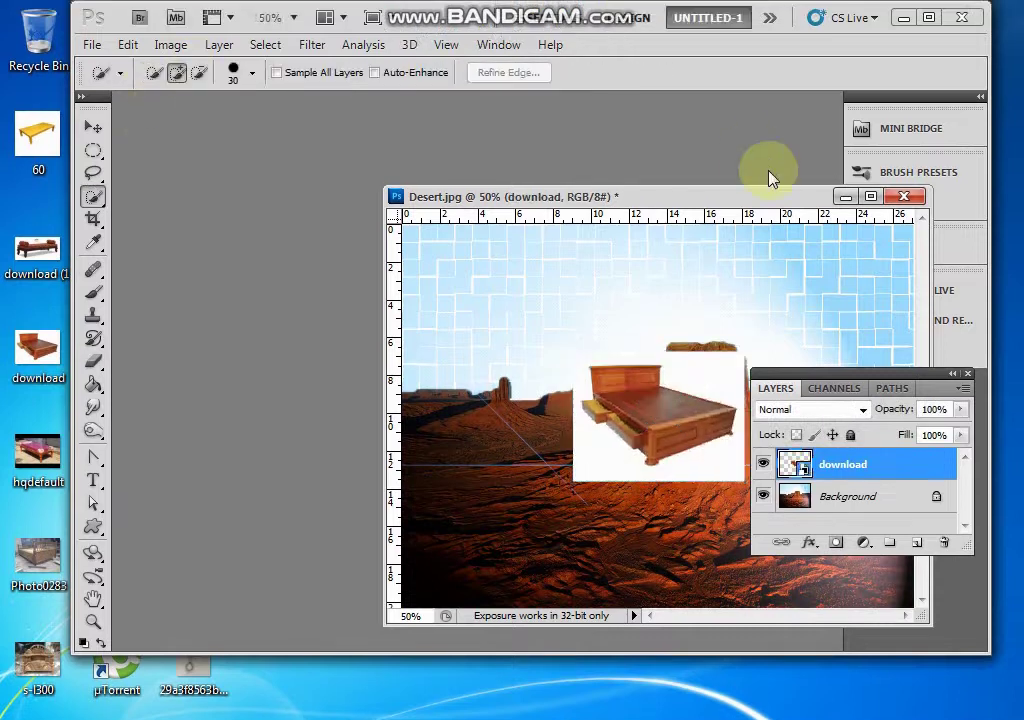
click(91, 46)
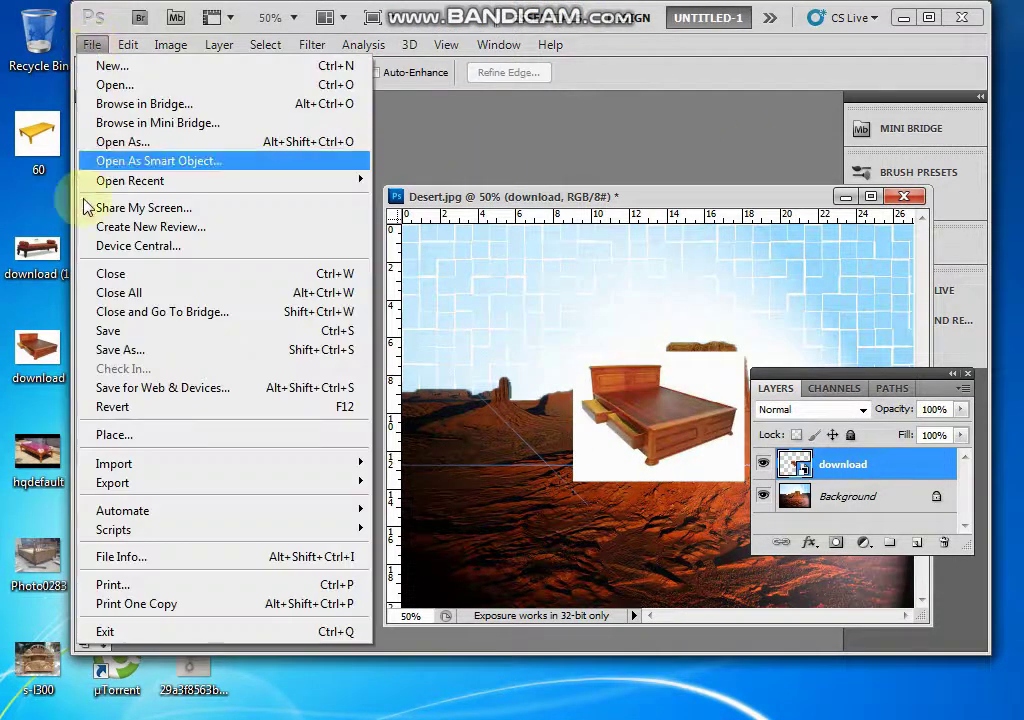
mouse_move(100, 466)
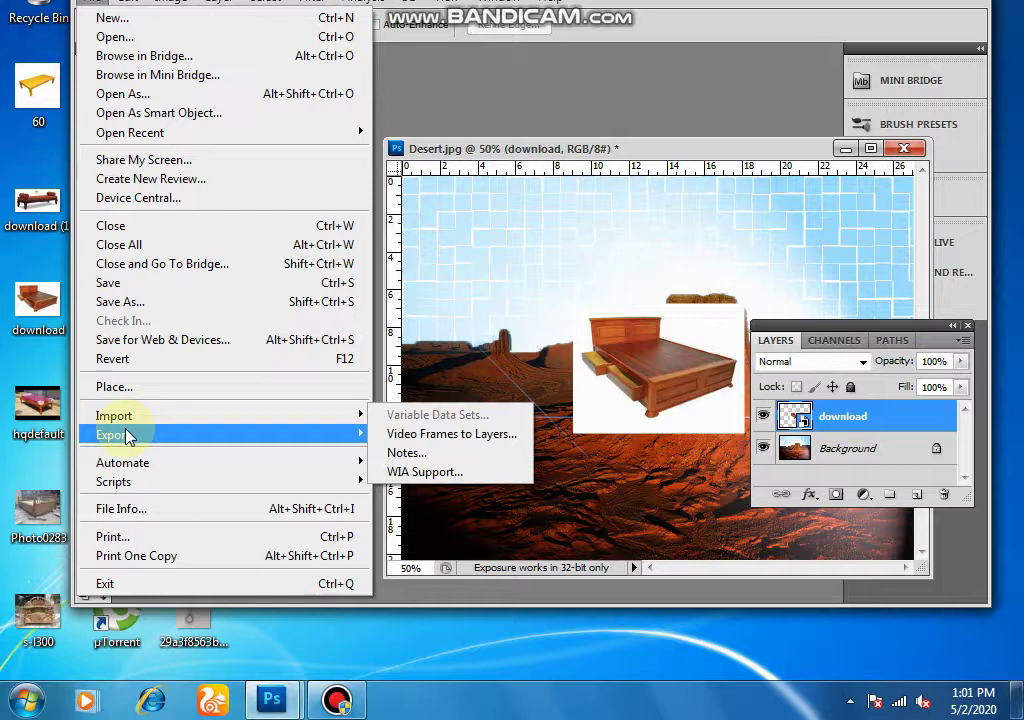
click(452, 436)
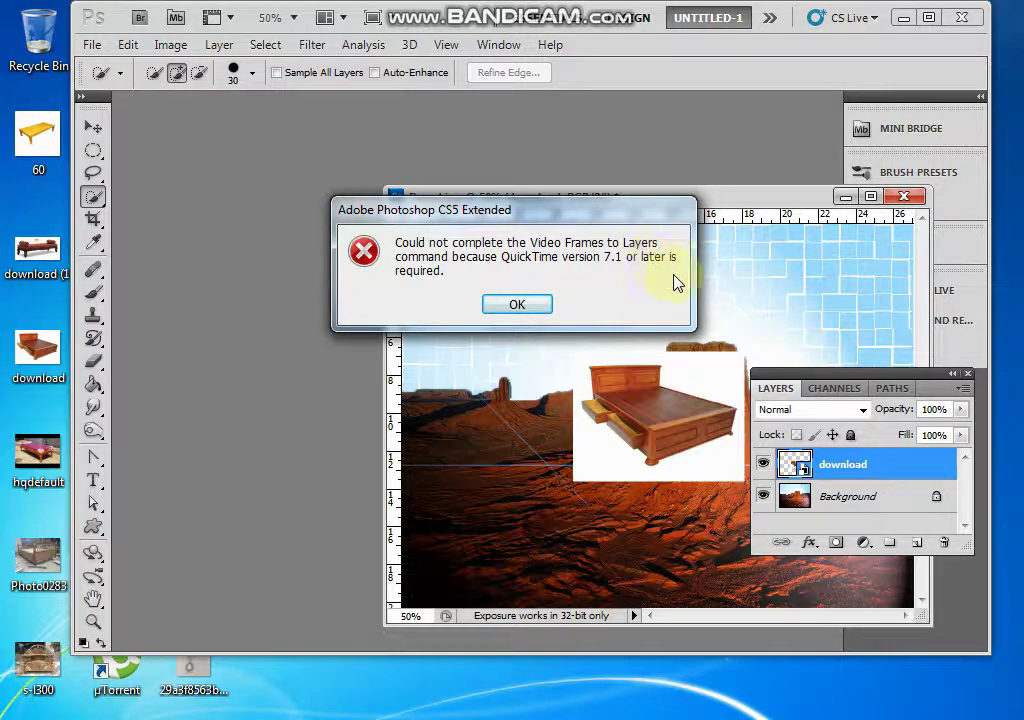
click(520, 304)
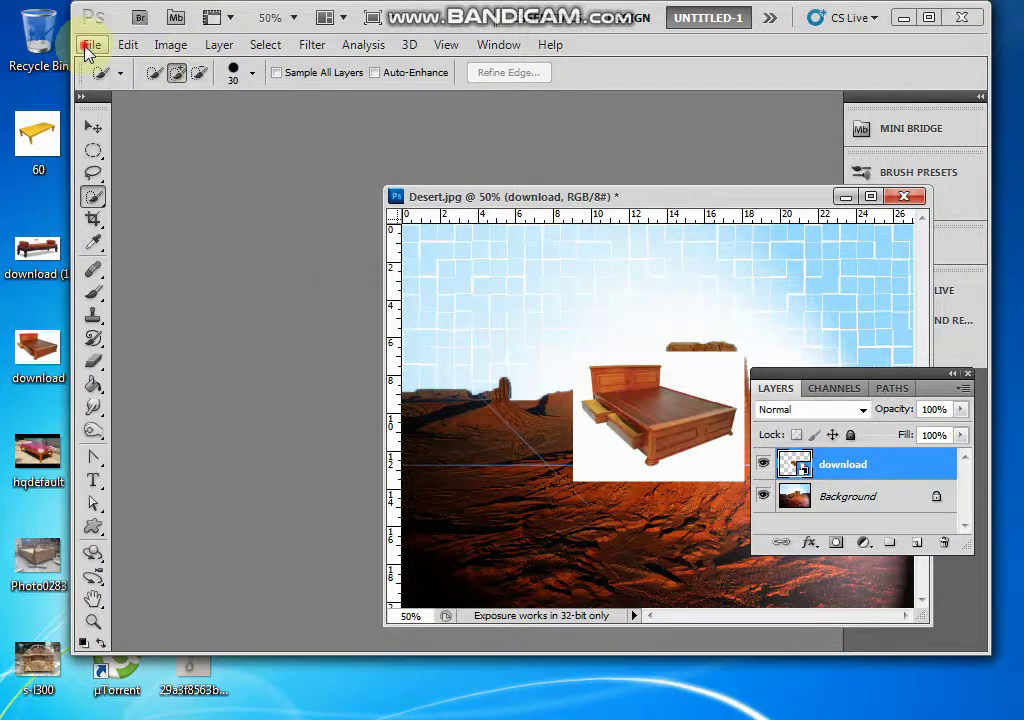
Step: Look through the File and Edit menus without running any command
click(89, 45)
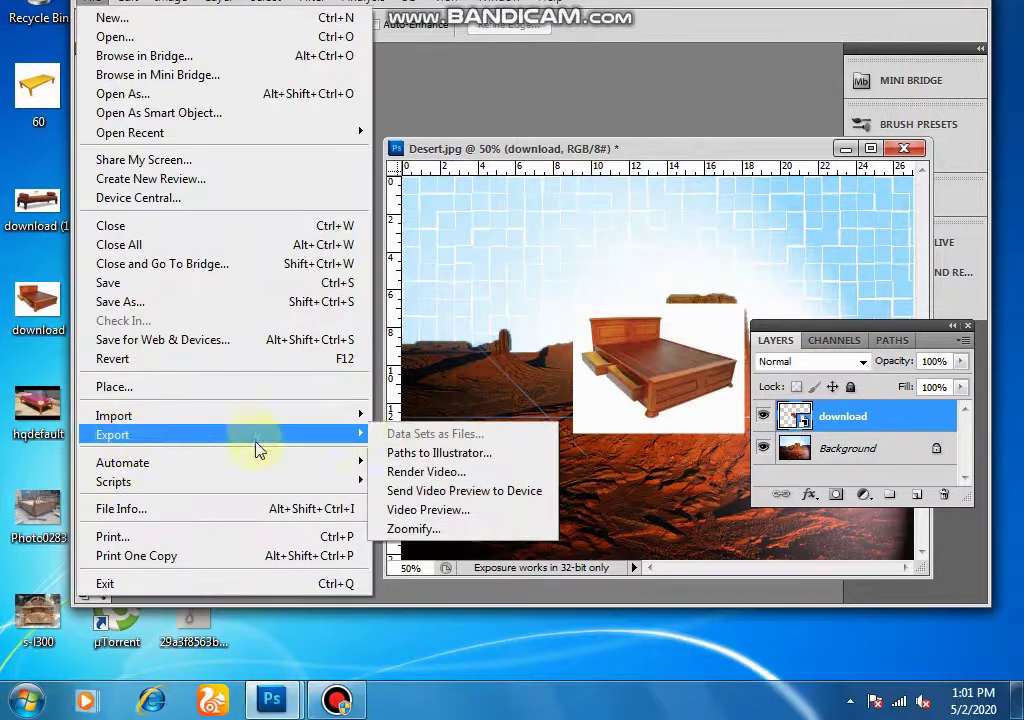
click(514, 366)
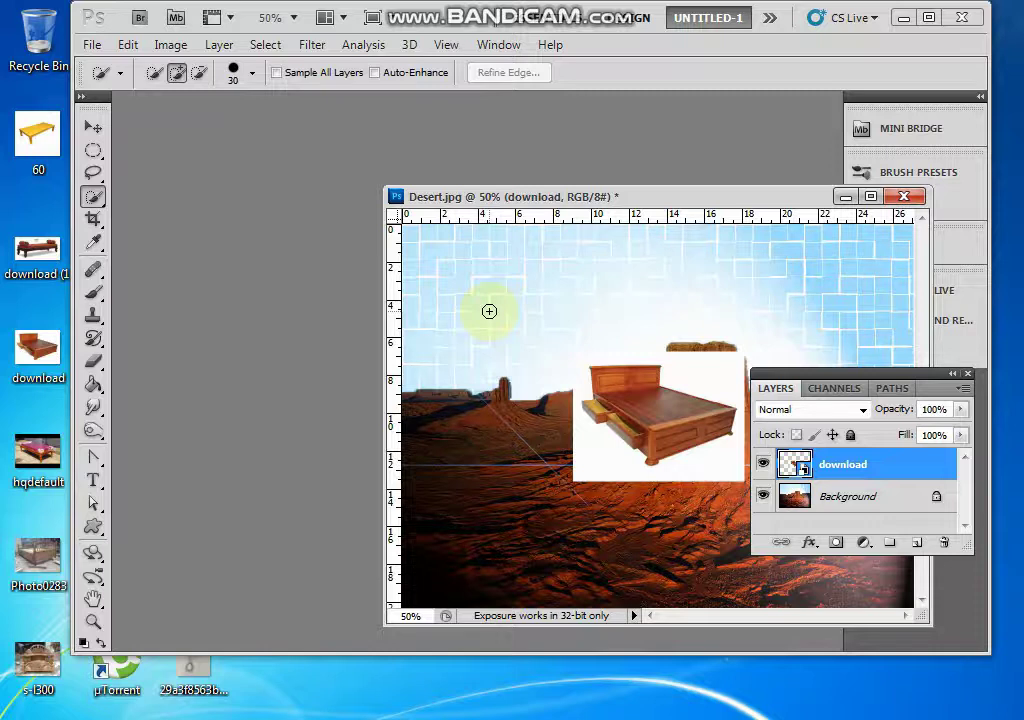
click(90, 44)
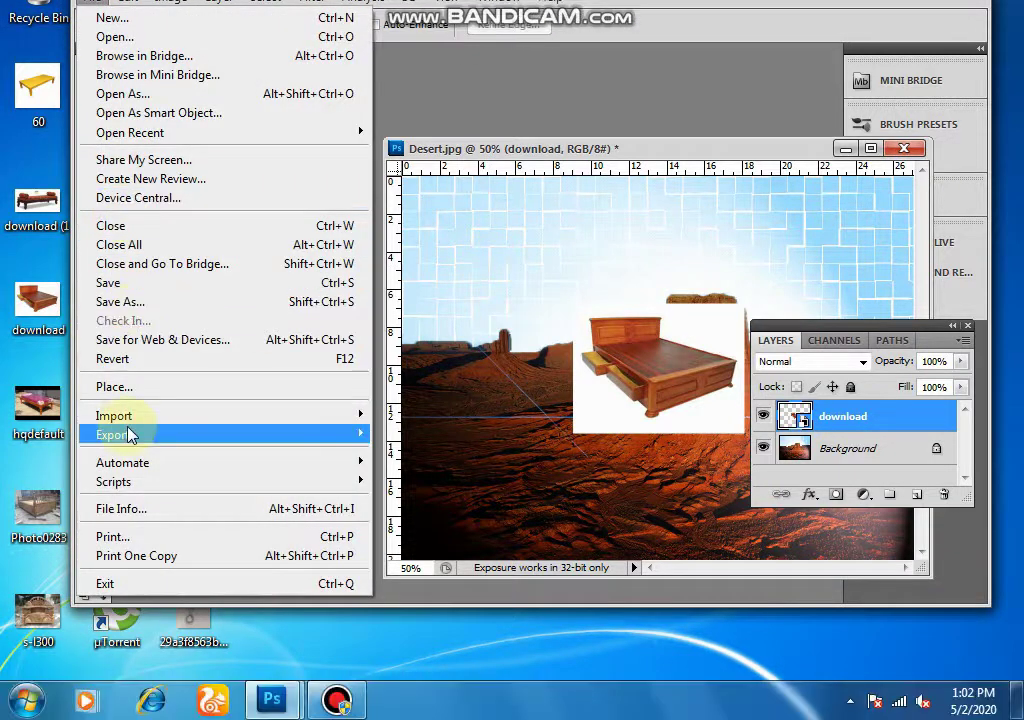
mouse_move(130, 482)
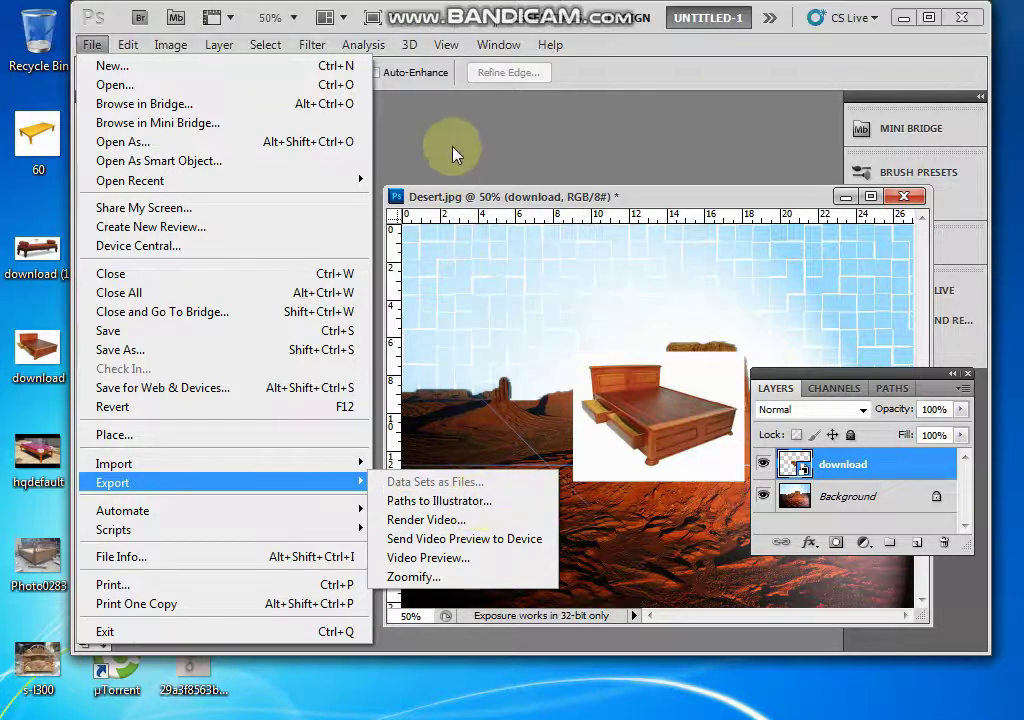
click(452, 85)
click(127, 45)
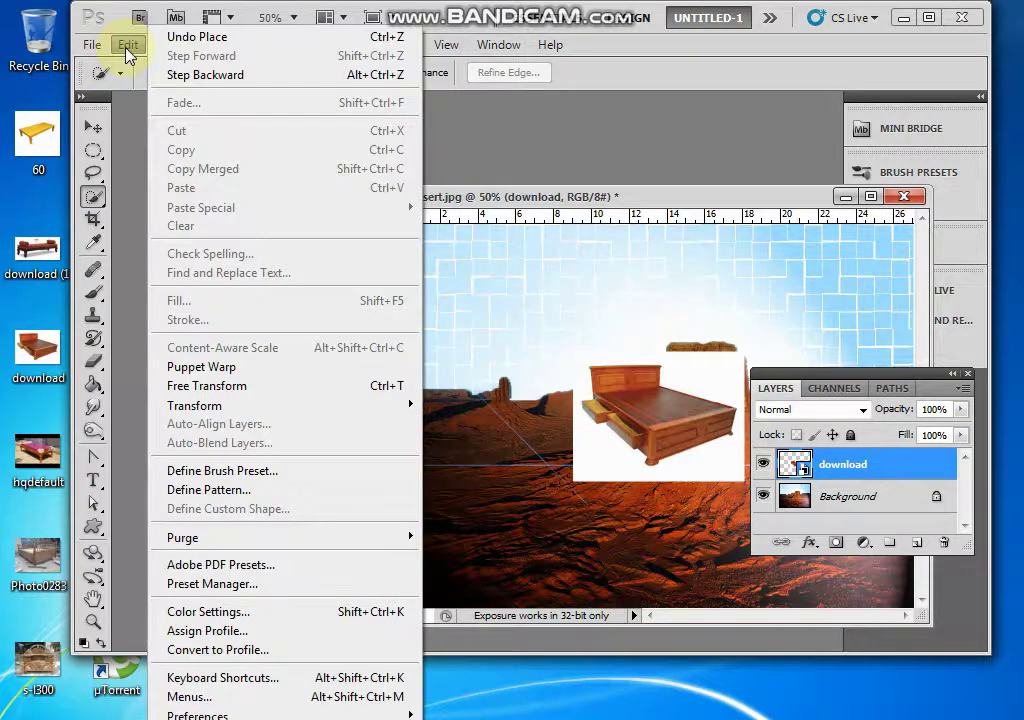
click(100, 122)
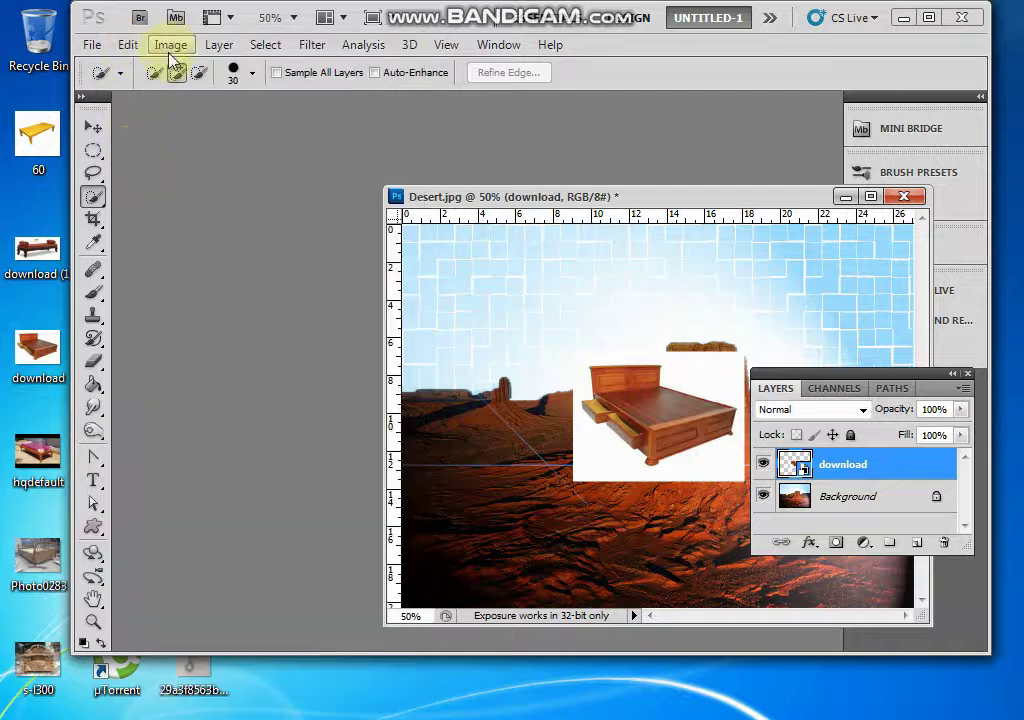
Step: Check the Image menu, reselect the download layer, and bring up the Layer menu
click(170, 45)
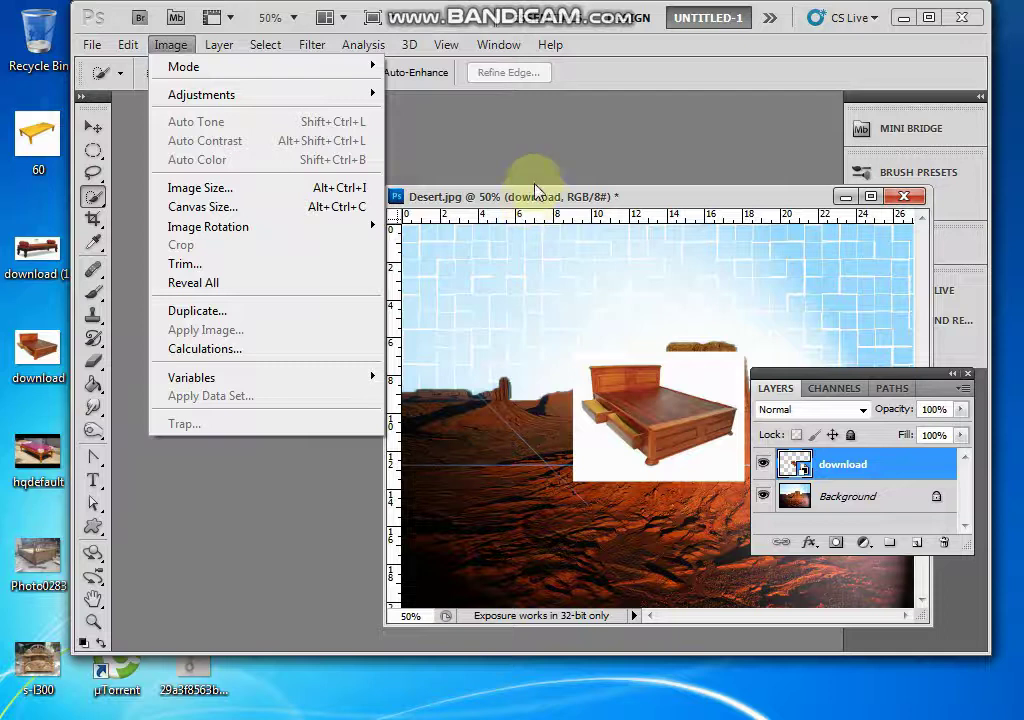
click(555, 151)
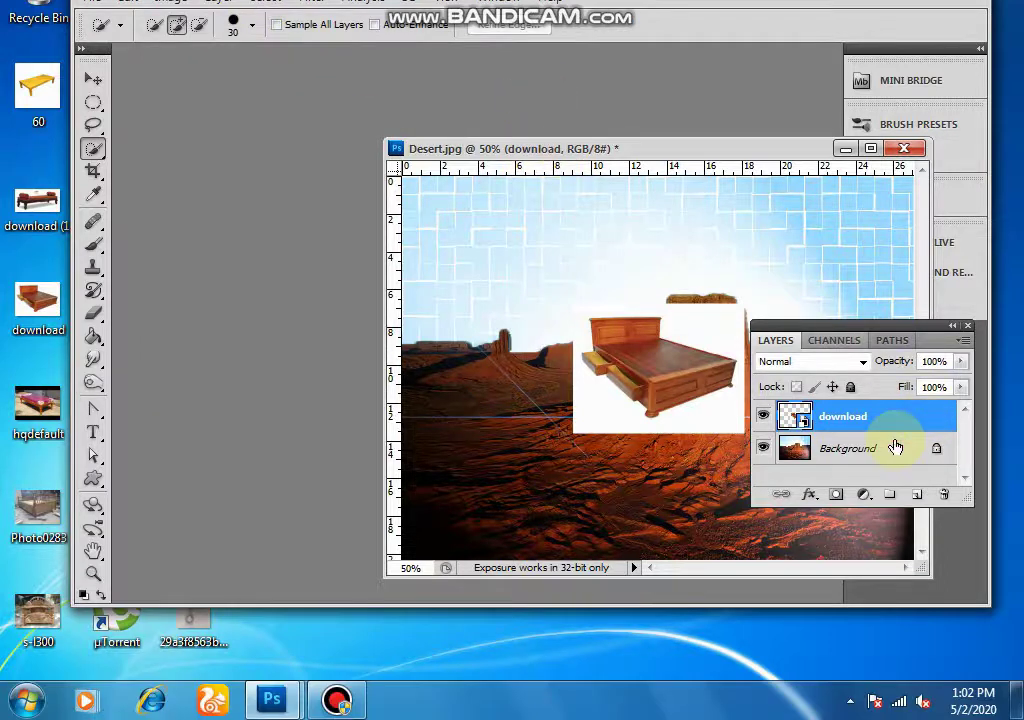
click(893, 447)
click(887, 423)
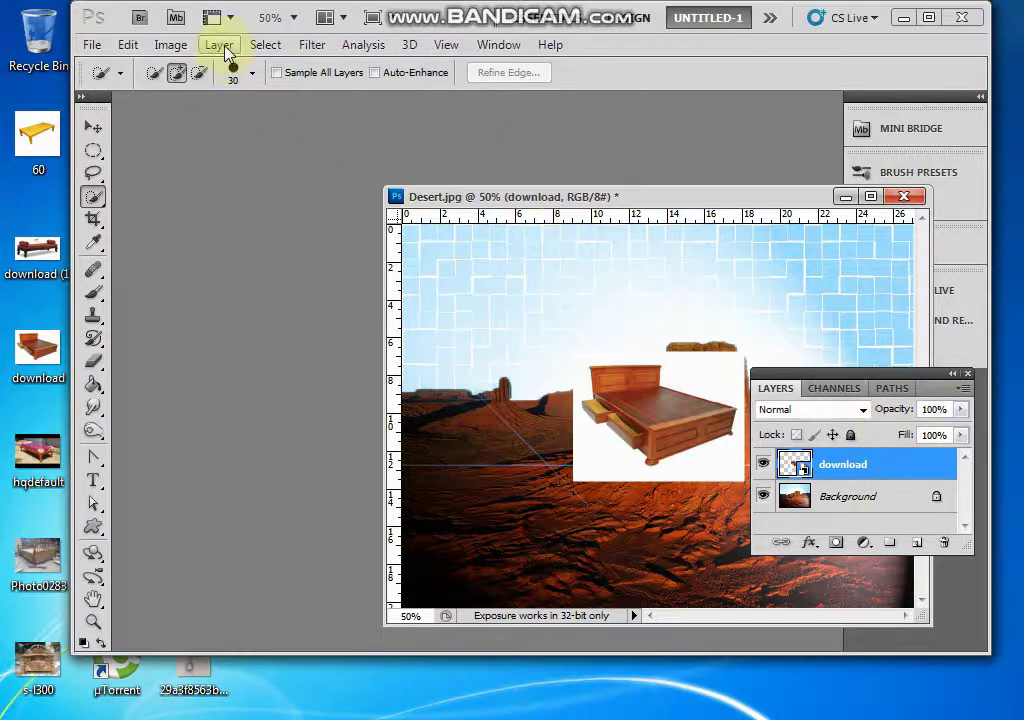
click(219, 45)
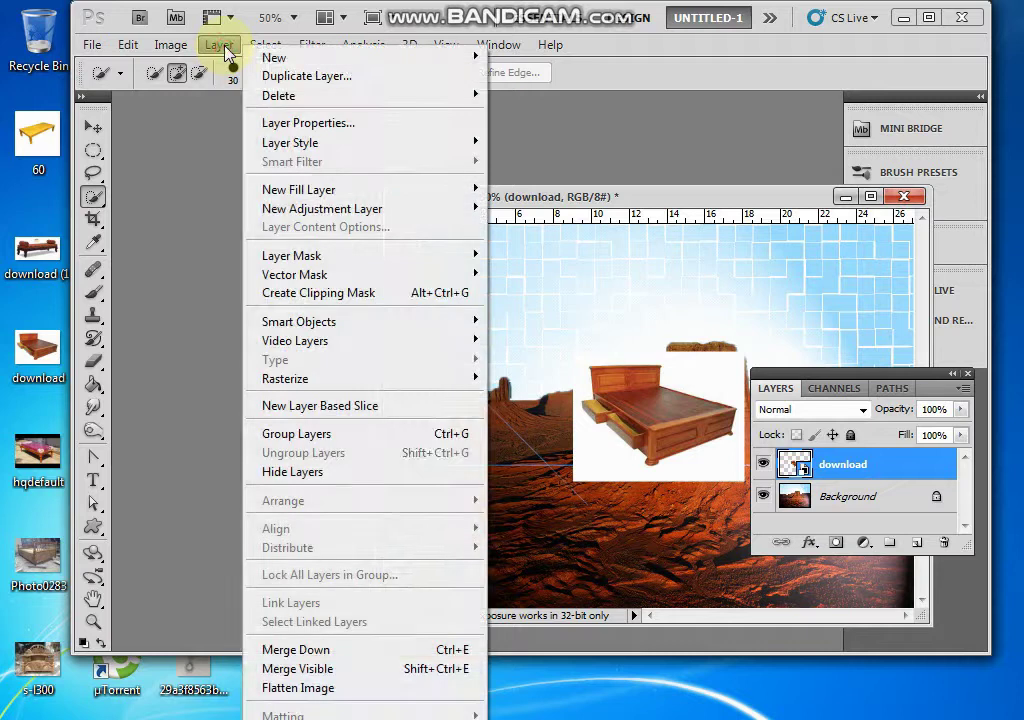
Step: Create a blank Layer 1 via Layer > New > Layer and quick-select the upper-left sky
mouse_move(343, 57)
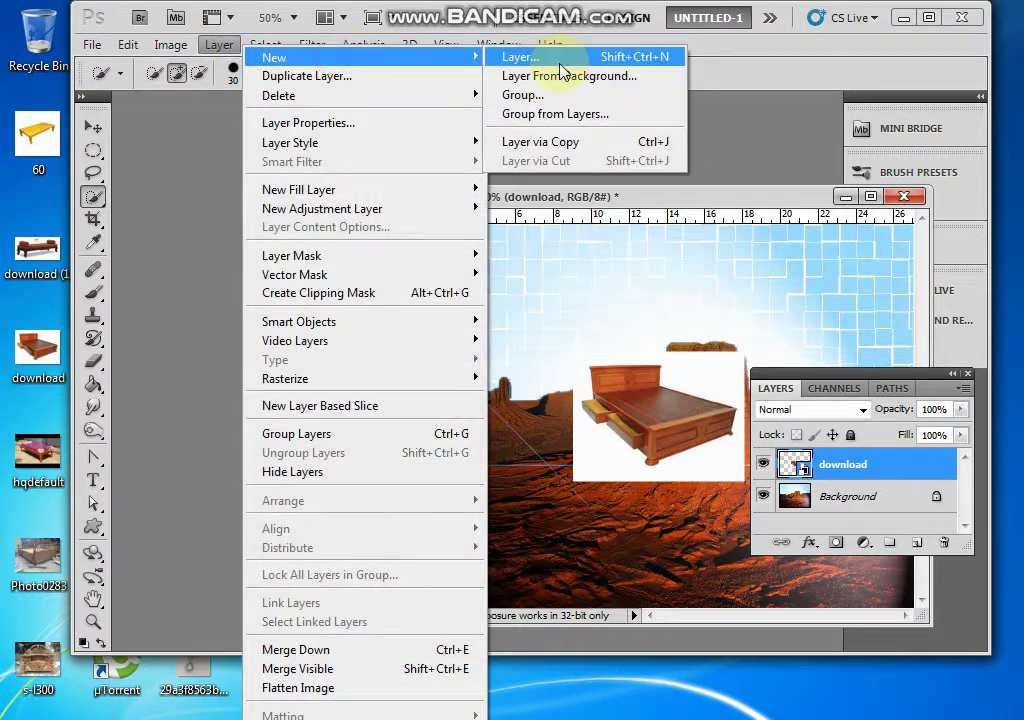
click(530, 57)
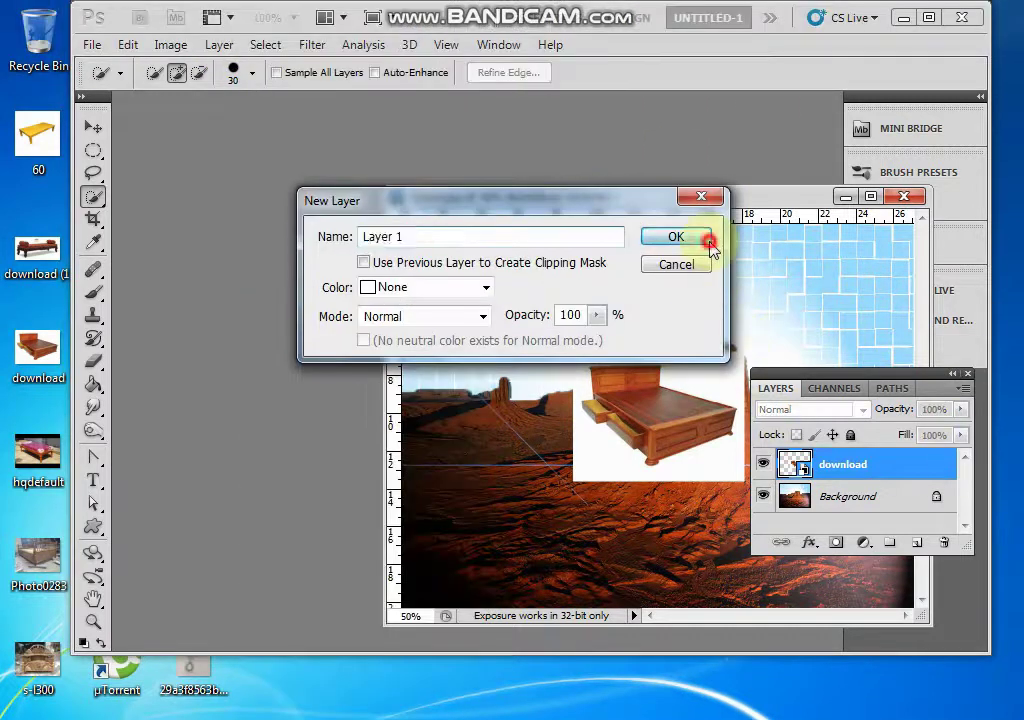
click(709, 243)
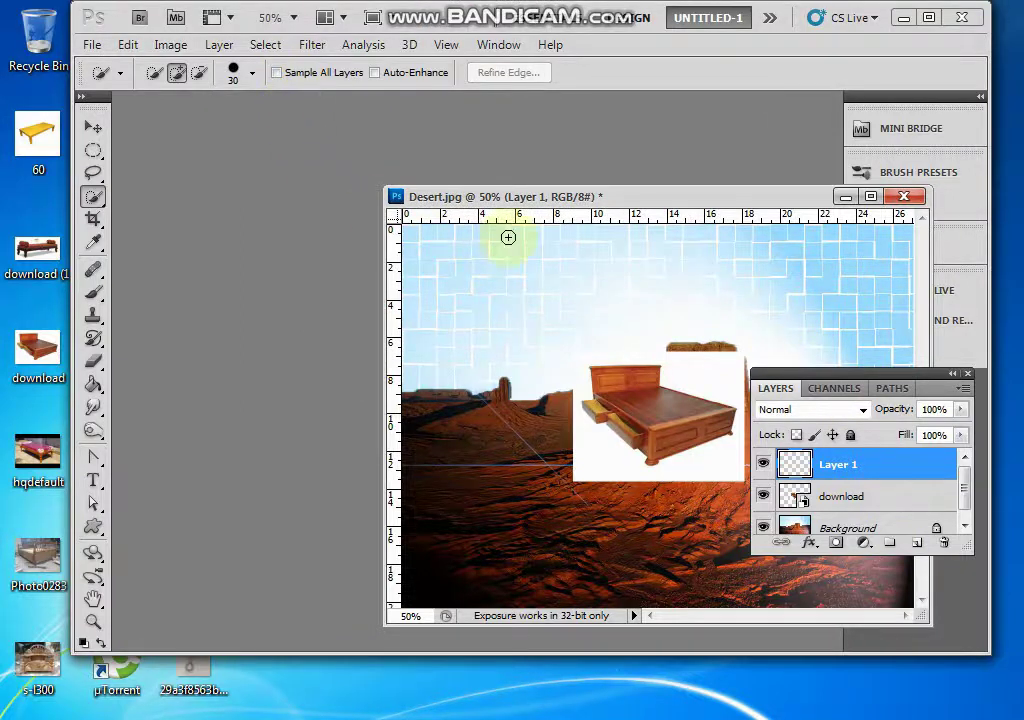
click(487, 270)
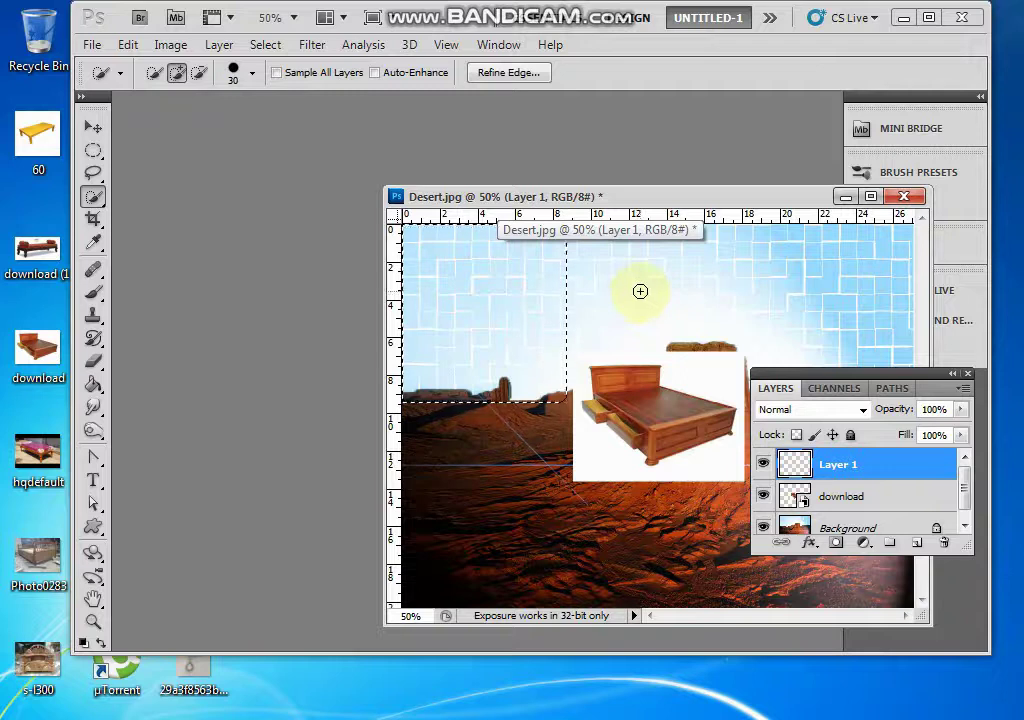
Step: Browse the Filter, Select and Analysis menus unused, then move the Desert.jpg window up-left
click(314, 45)
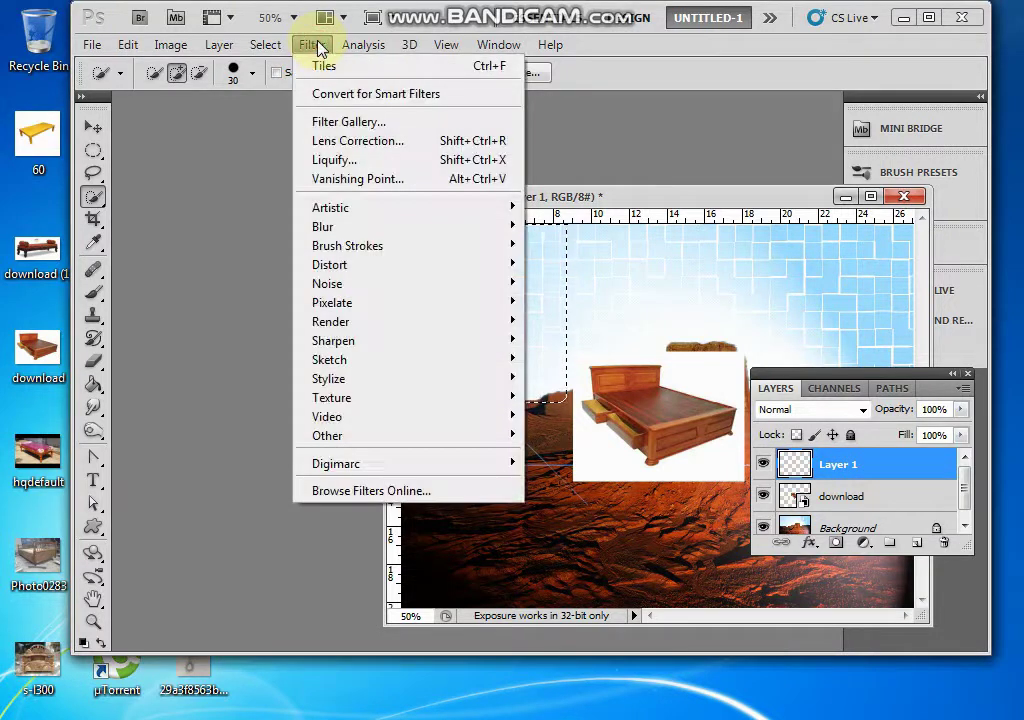
mouse_move(268, 48)
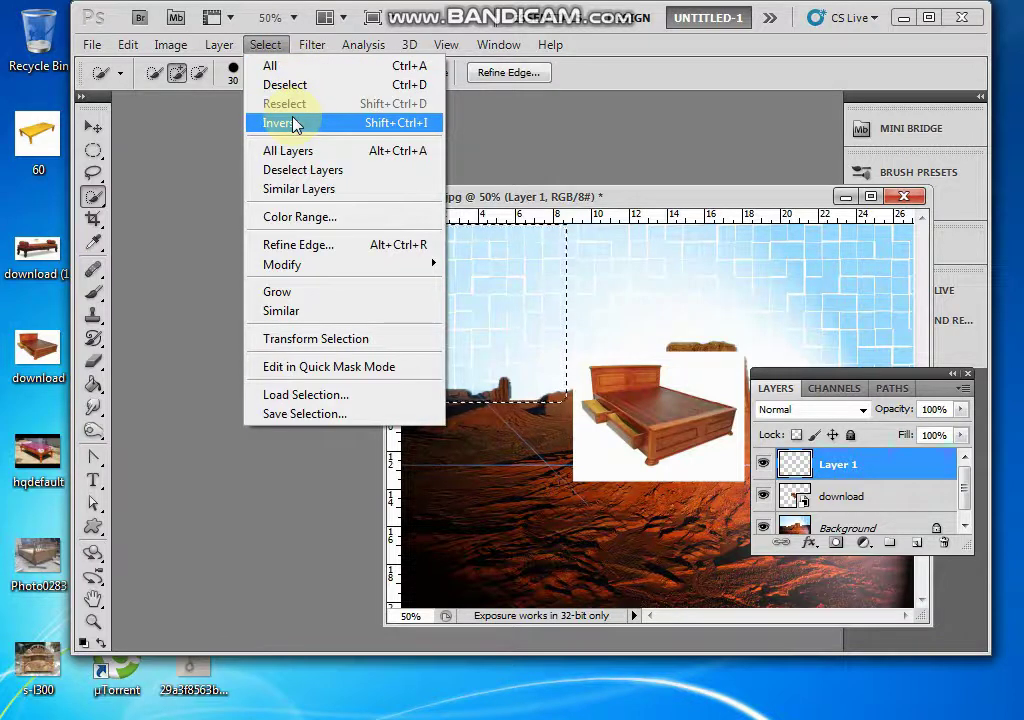
click(528, 126)
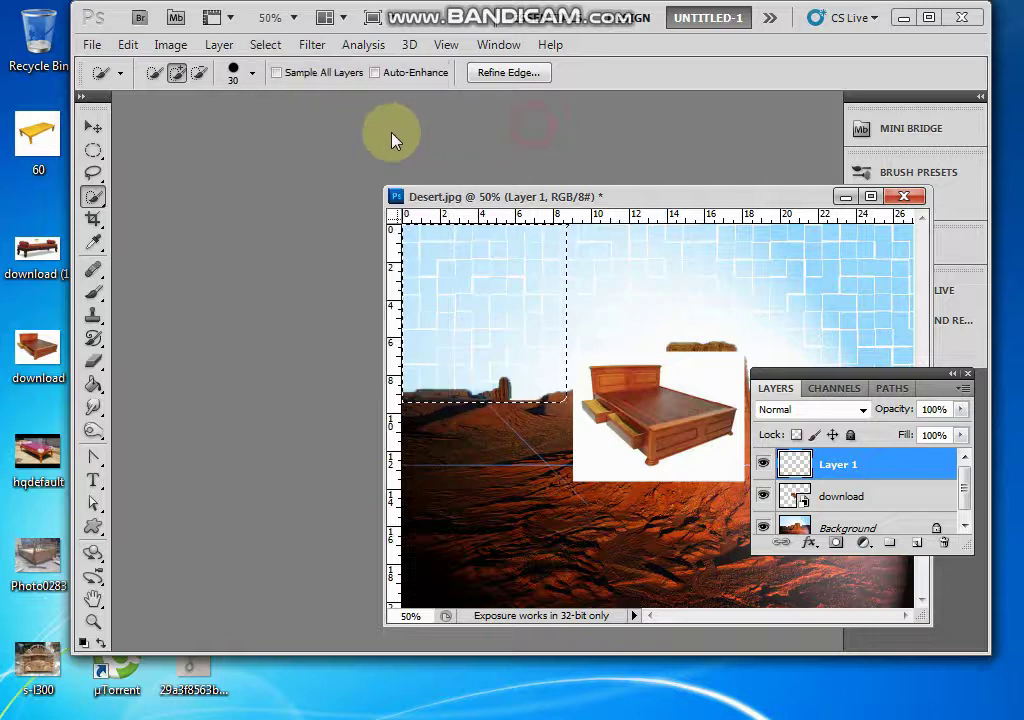
click(354, 46)
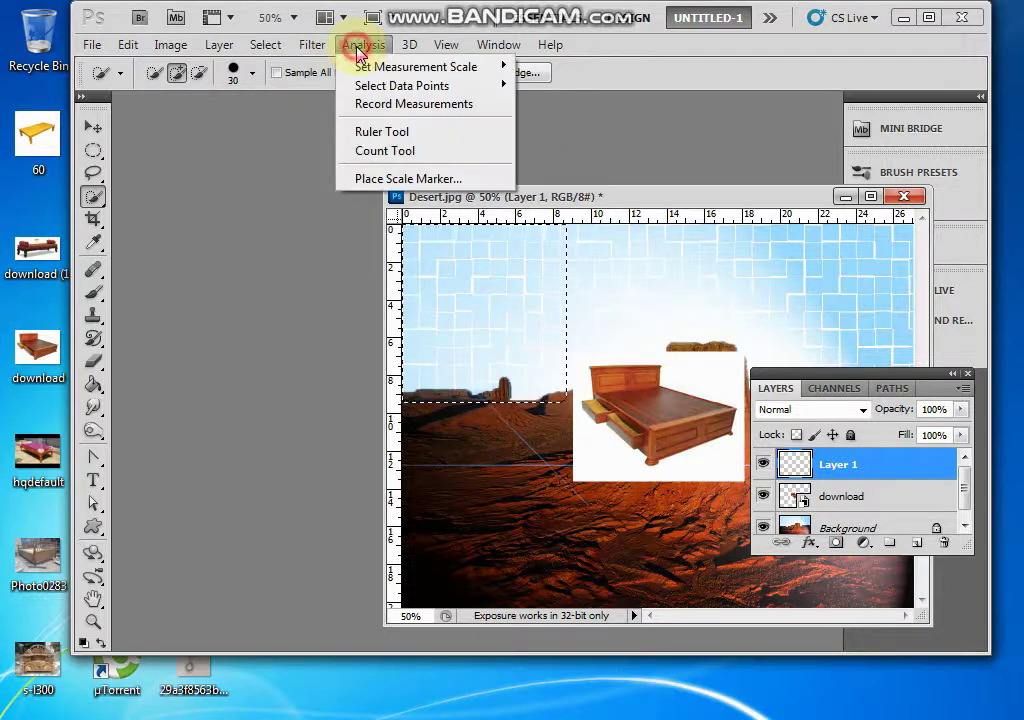
click(362, 46)
click(362, 46)
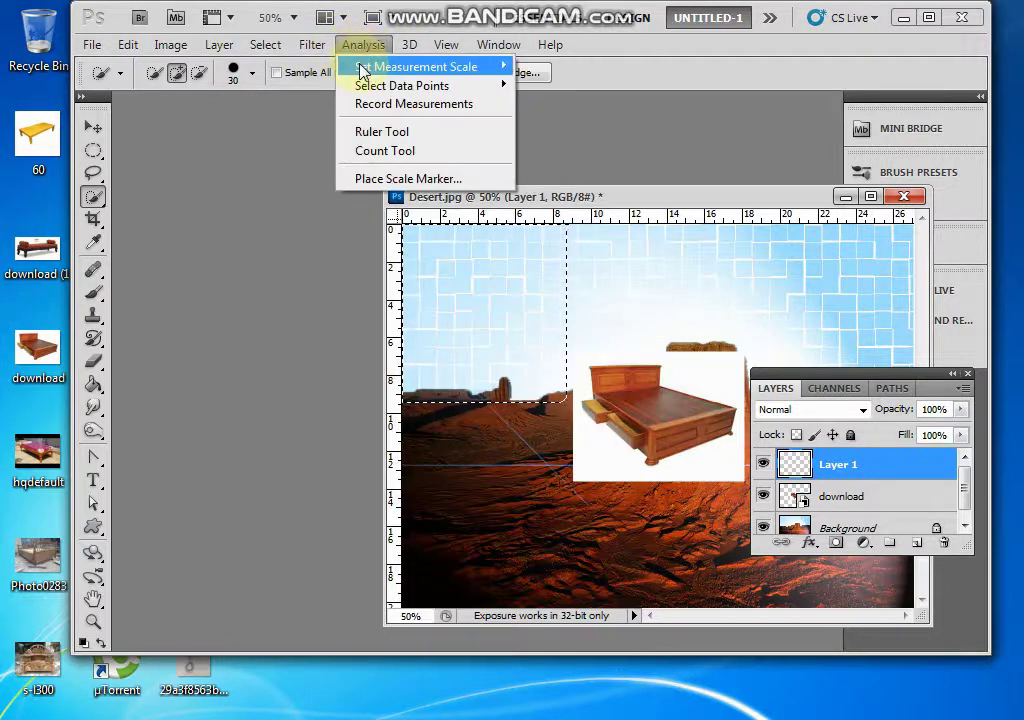
mouse_move(361, 65)
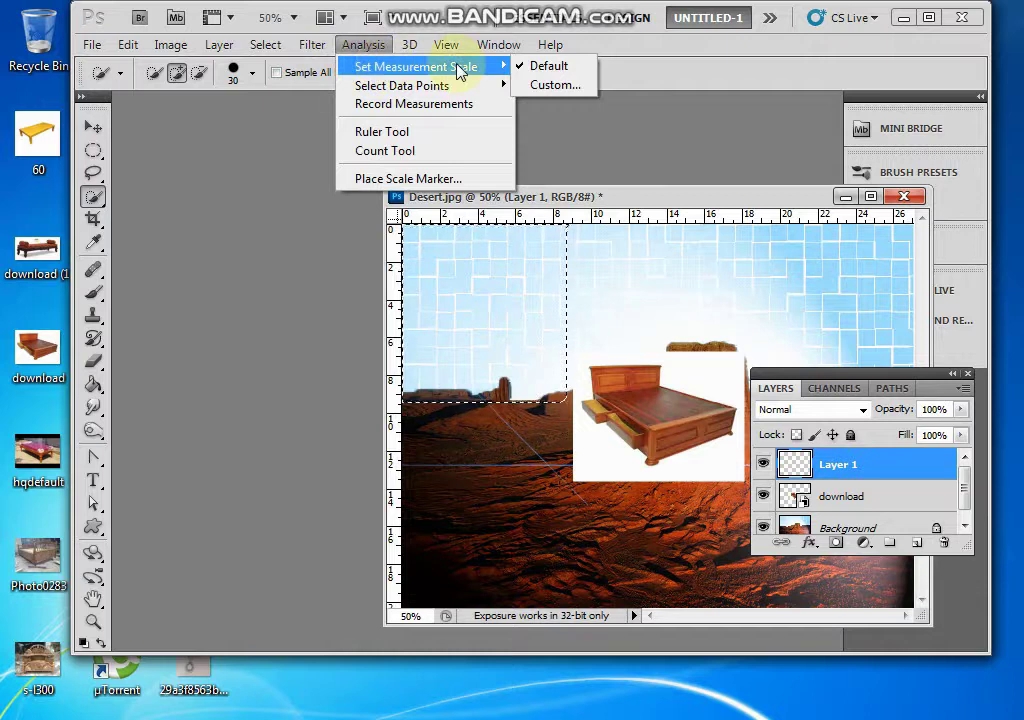
click(436, 240)
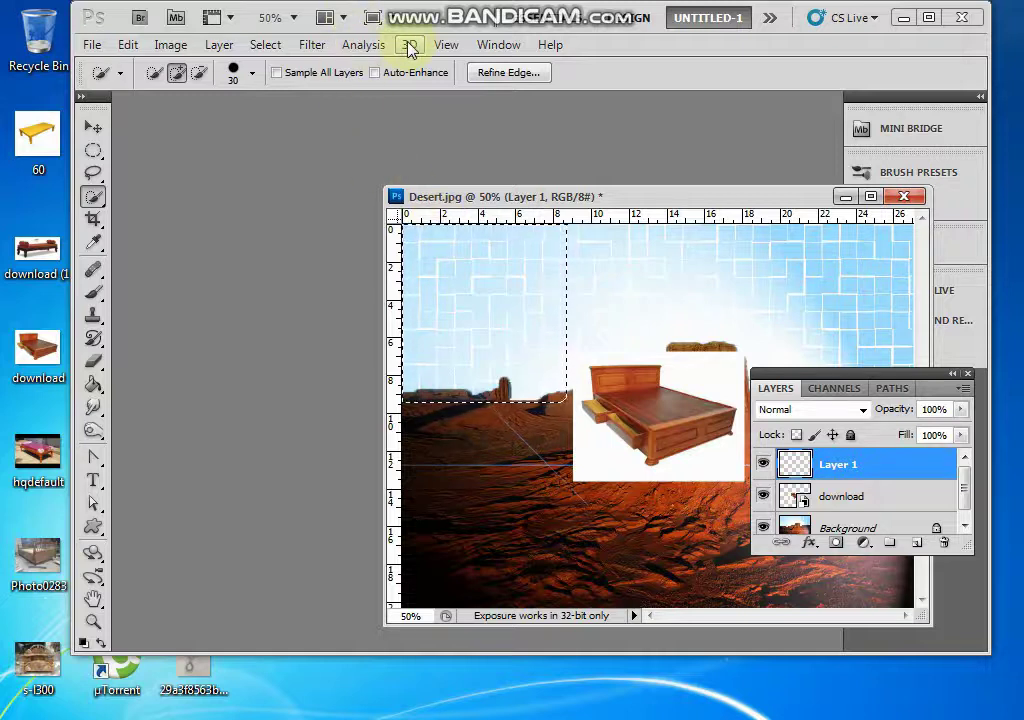
drag(590, 195, 463, 160)
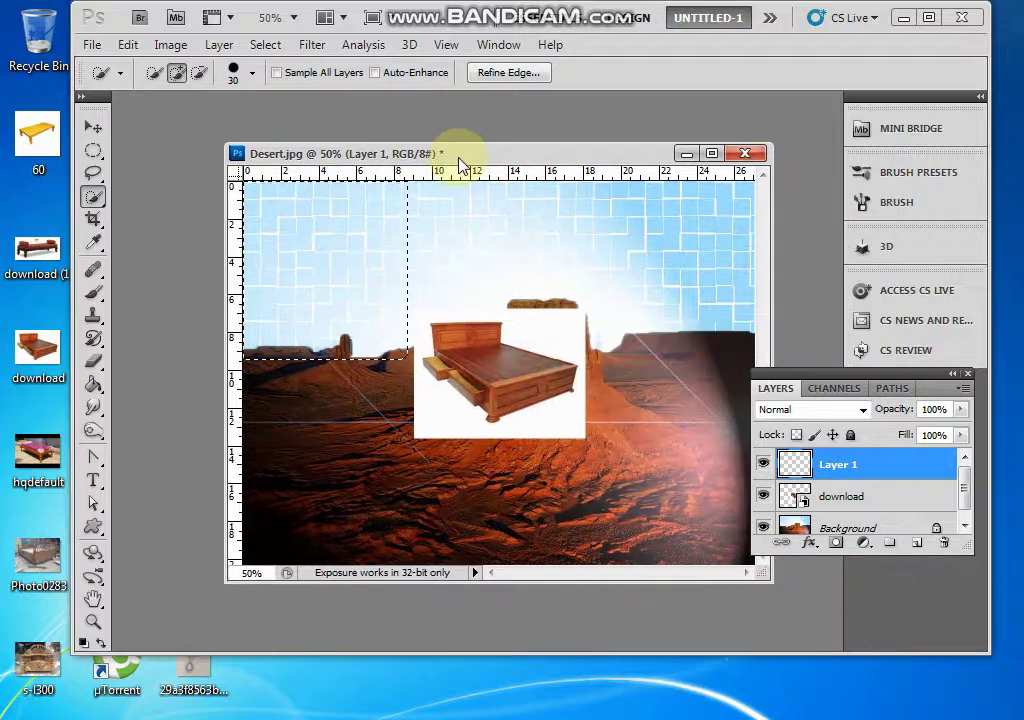
Step: Deselect the sky, switch to the Move tool, and make the download layer active
key(ctrl+d)
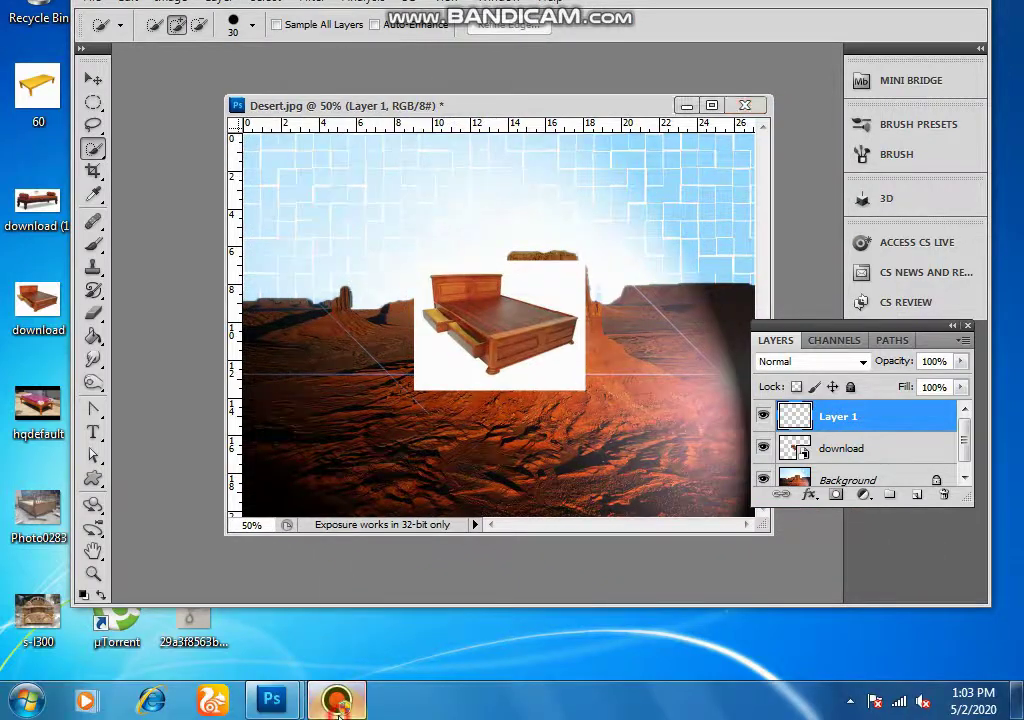
click(338, 703)
click(338, 703)
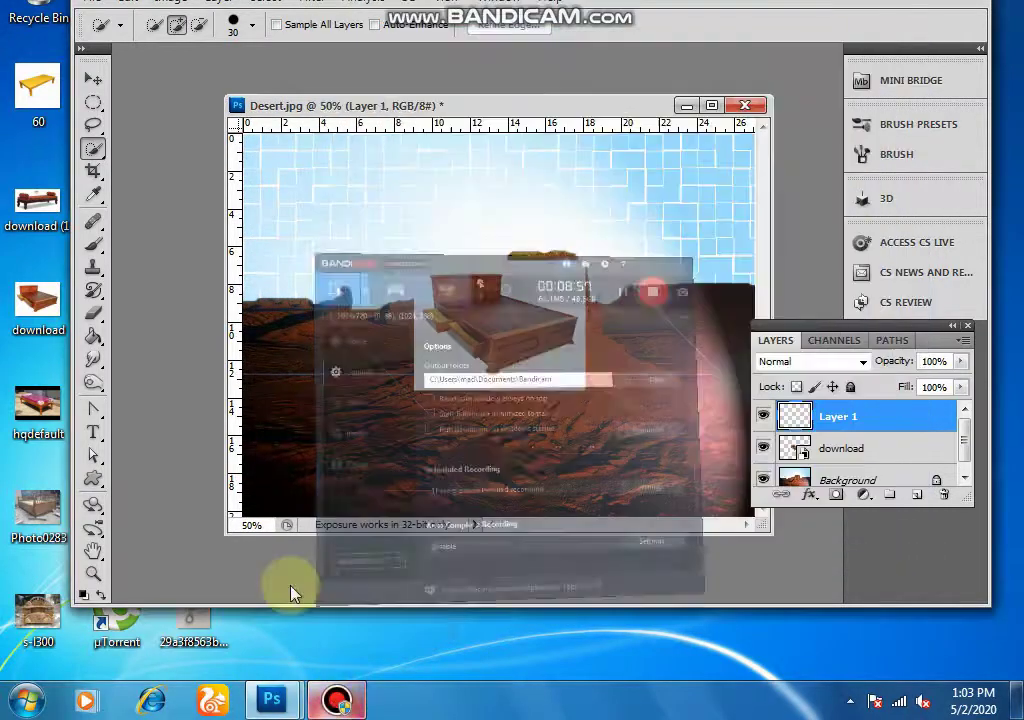
click(93, 127)
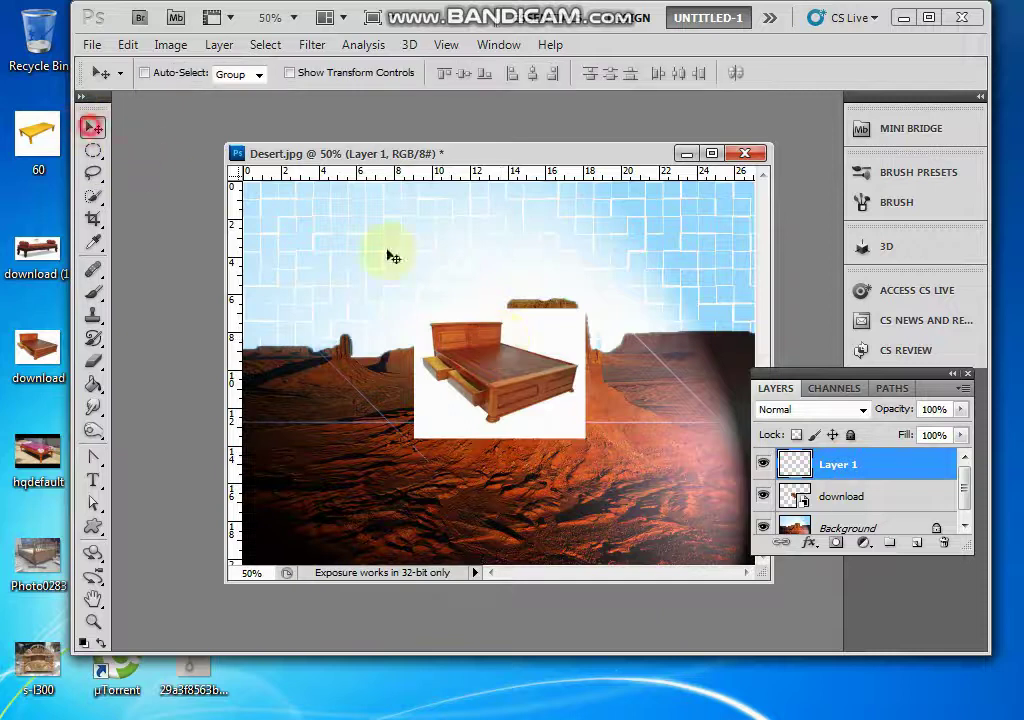
right_click(500, 355)
click(523, 359)
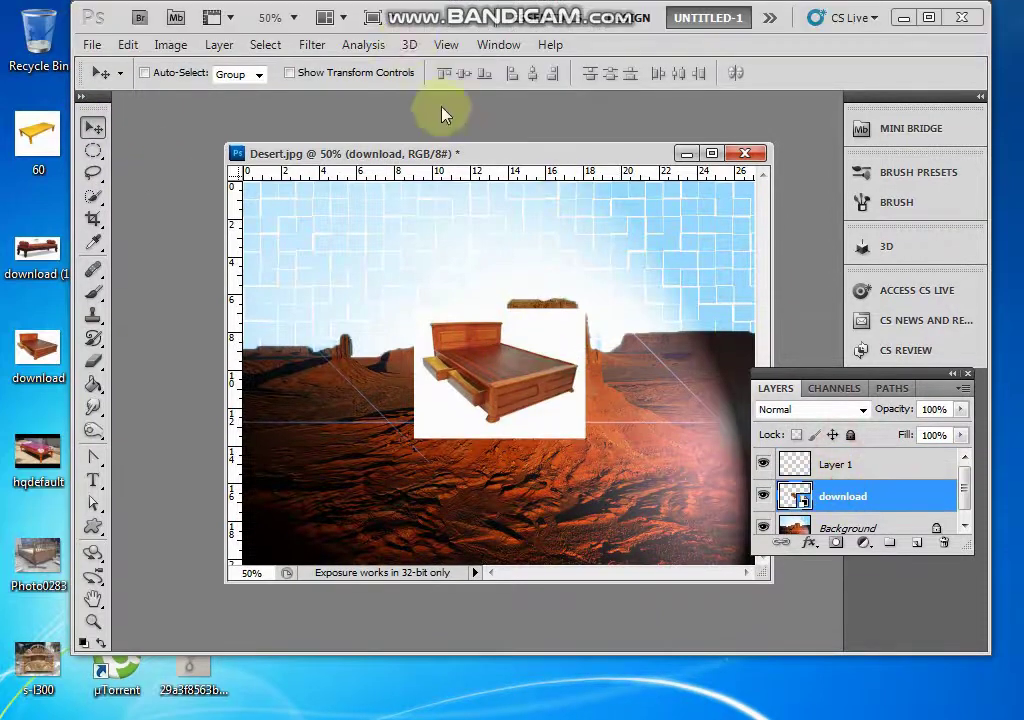
Step: Wrap the download layer onto a 3D pyramid via 3D > New Shape From Layer > Pyramid
click(407, 44)
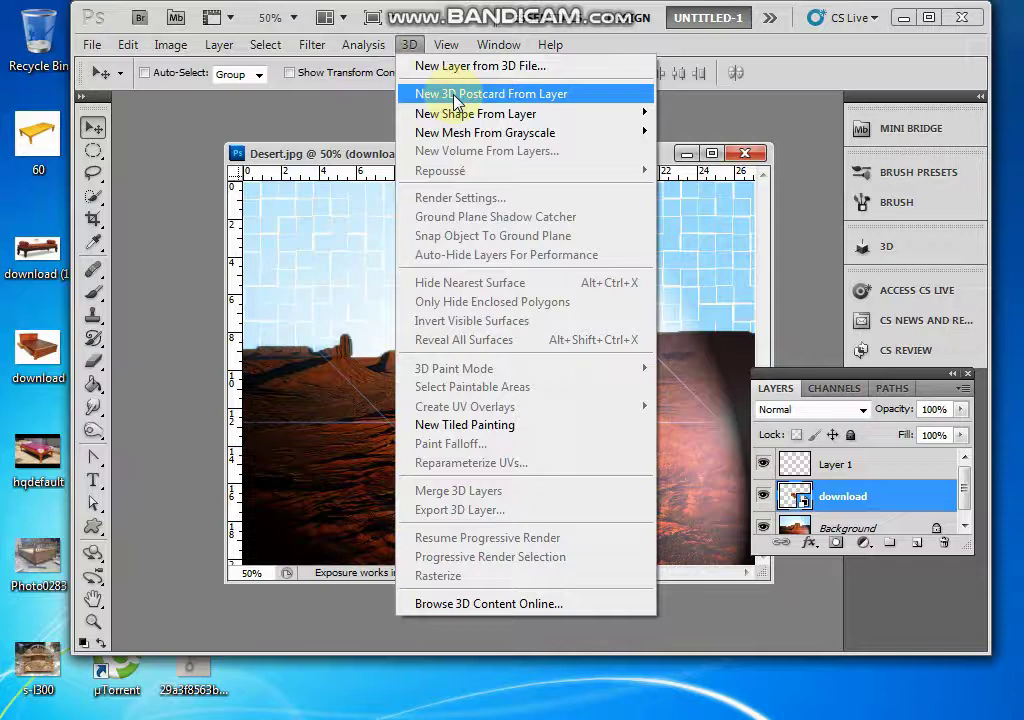
mouse_move(480, 113)
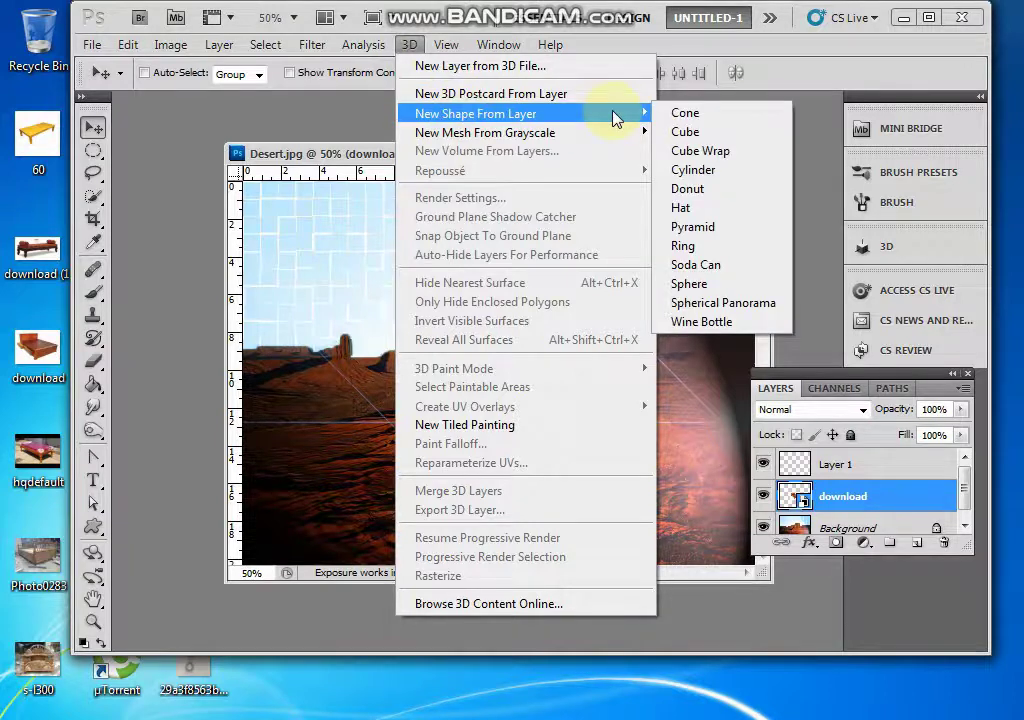
click(708, 227)
click(545, 303)
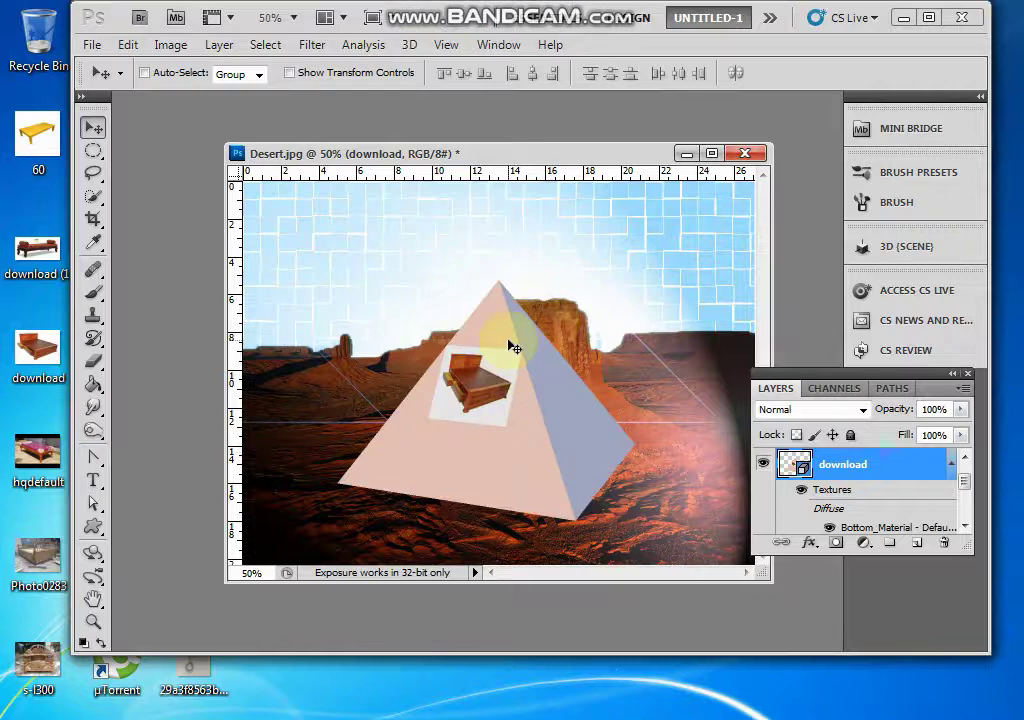
Step: Rotate the pyramid and nudge it slightly higher over the desert
mouse_move(512, 347)
mouse_down()
mouse_move(471, 279)
mouse_move(512, 290)
mouse_move(458, 276)
mouse_move(522, 290)
mouse_move(487, 320)
mouse_move(496, 345)
mouse_move(513, 343)
mouse_up()
right_click(518, 348)
click(533, 362)
drag(533, 365, 528, 343)
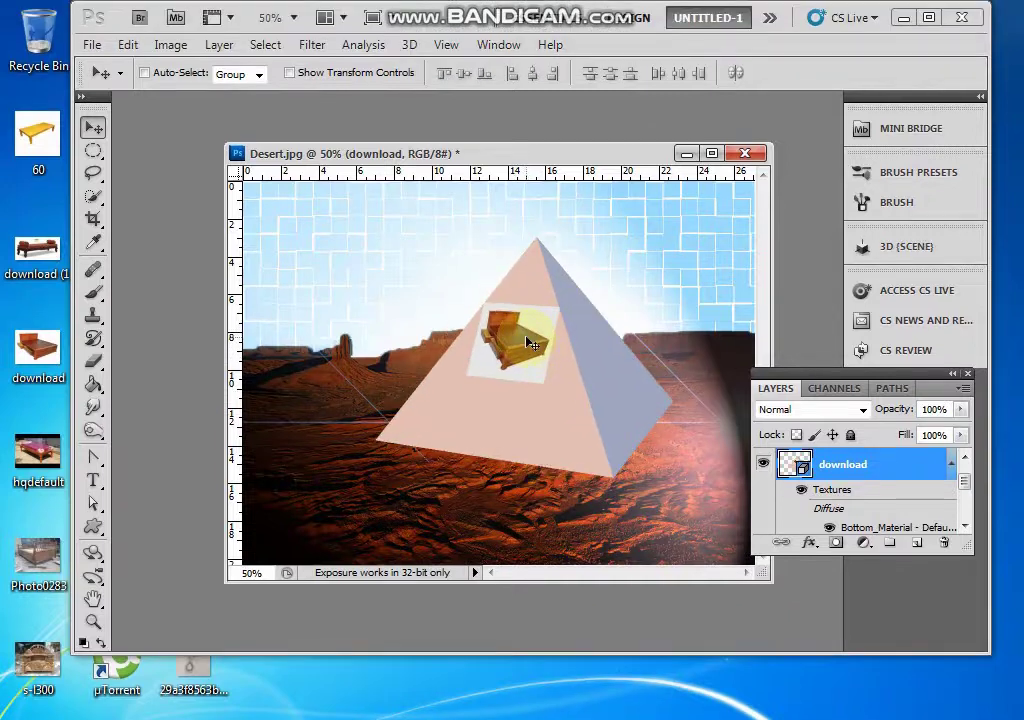
click(409, 44)
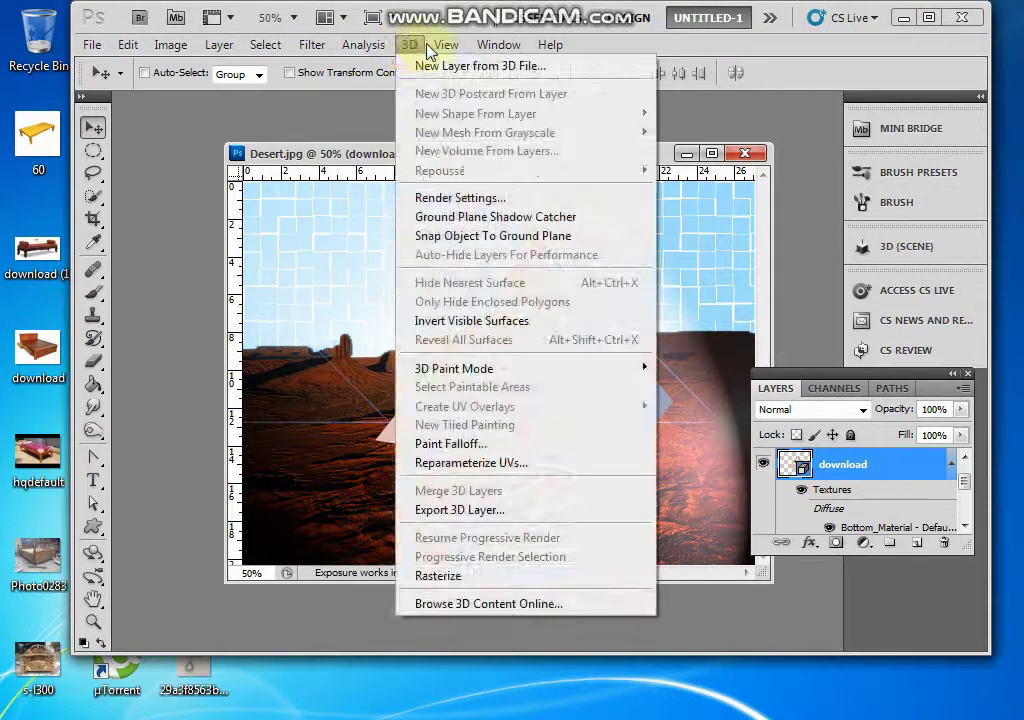
mouse_move(452, 44)
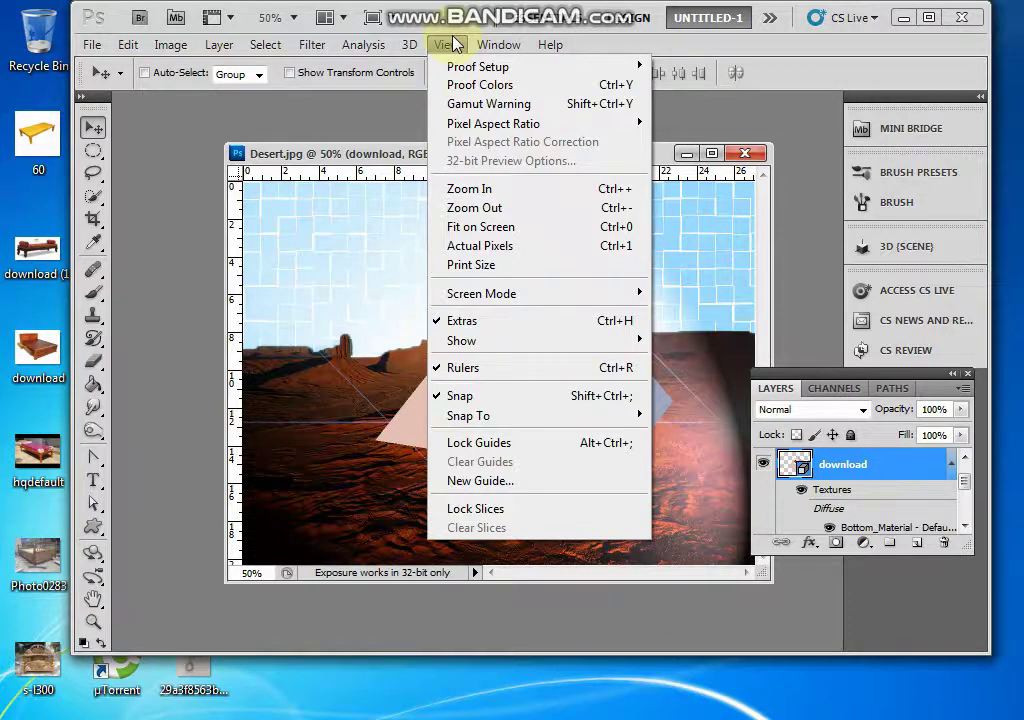
mouse_move(409, 45)
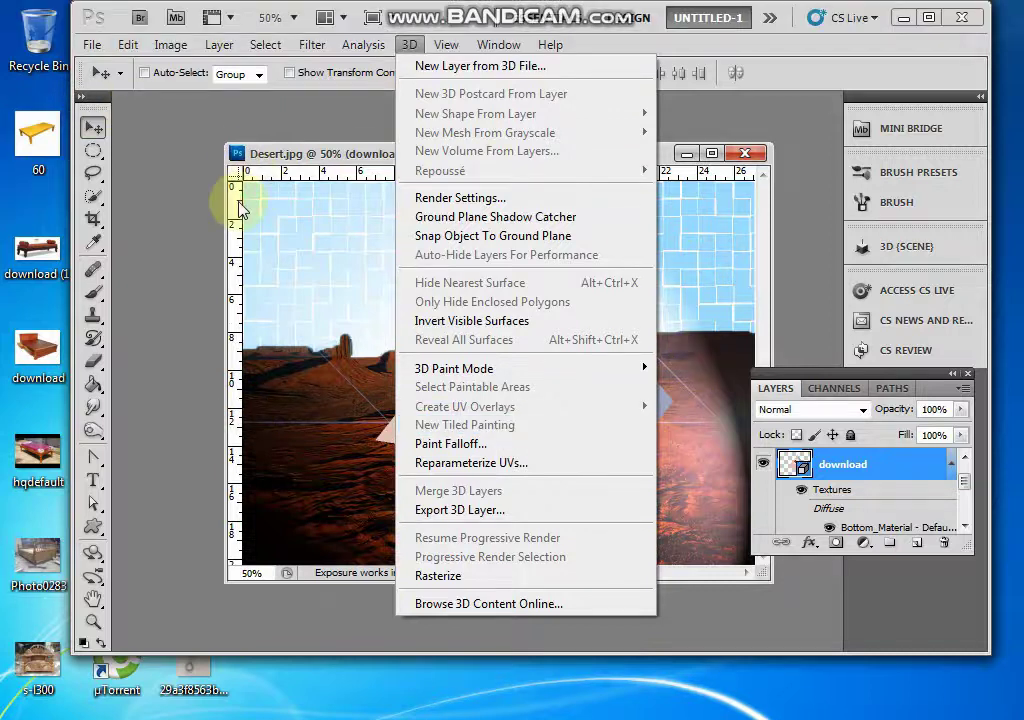
click(240, 206)
click(438, 48)
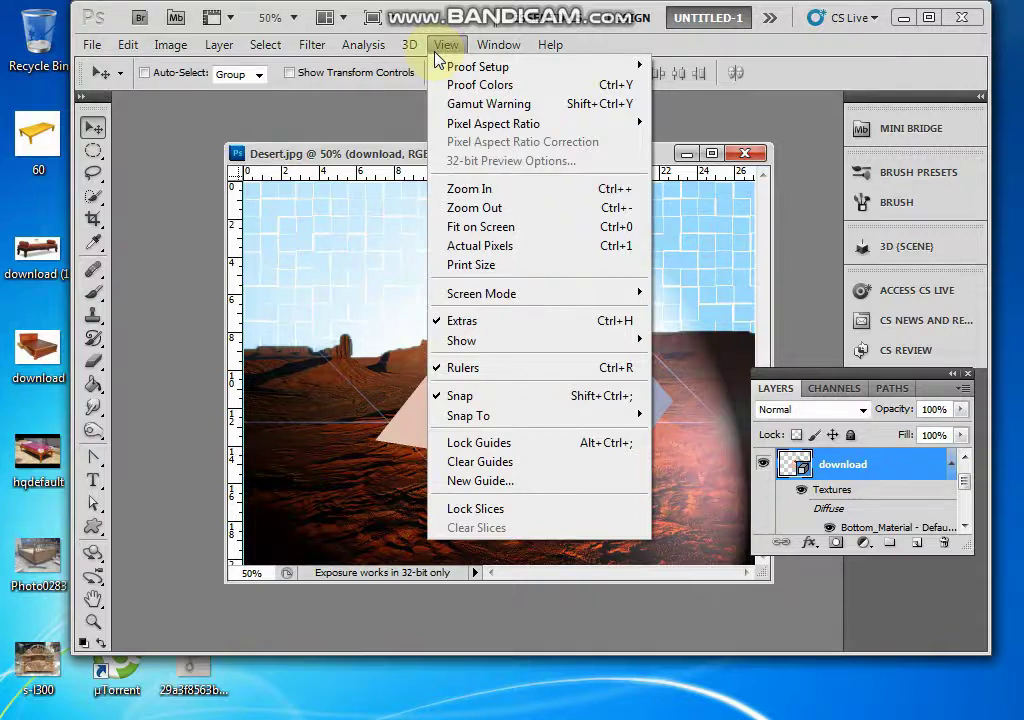
click(409, 44)
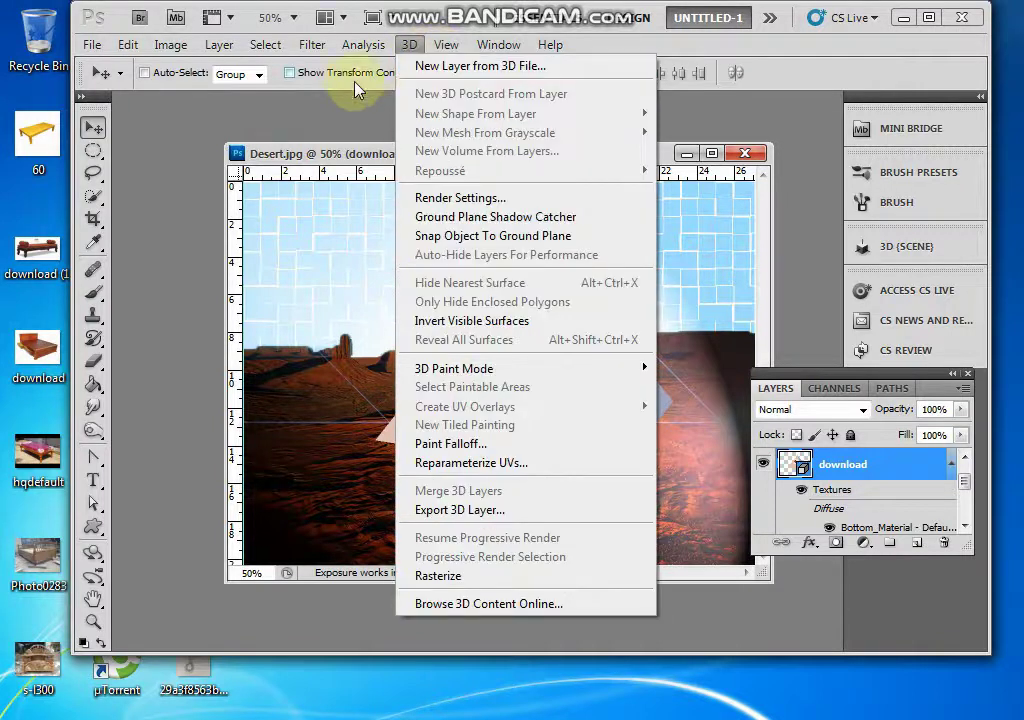
click(333, 135)
click(500, 45)
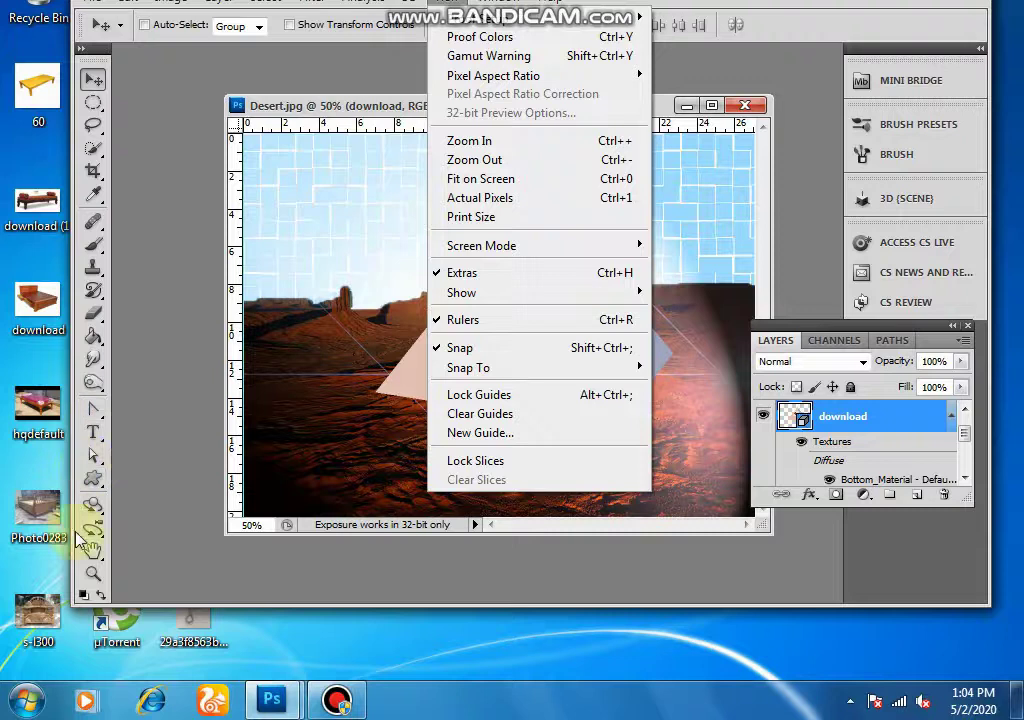
click(432, 62)
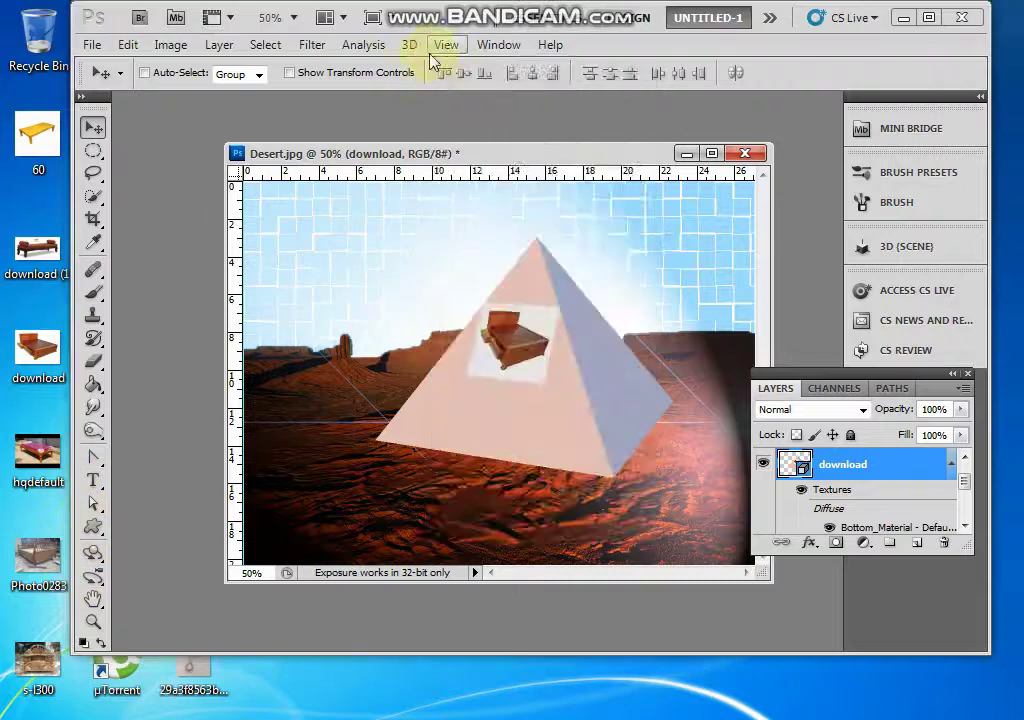
click(438, 46)
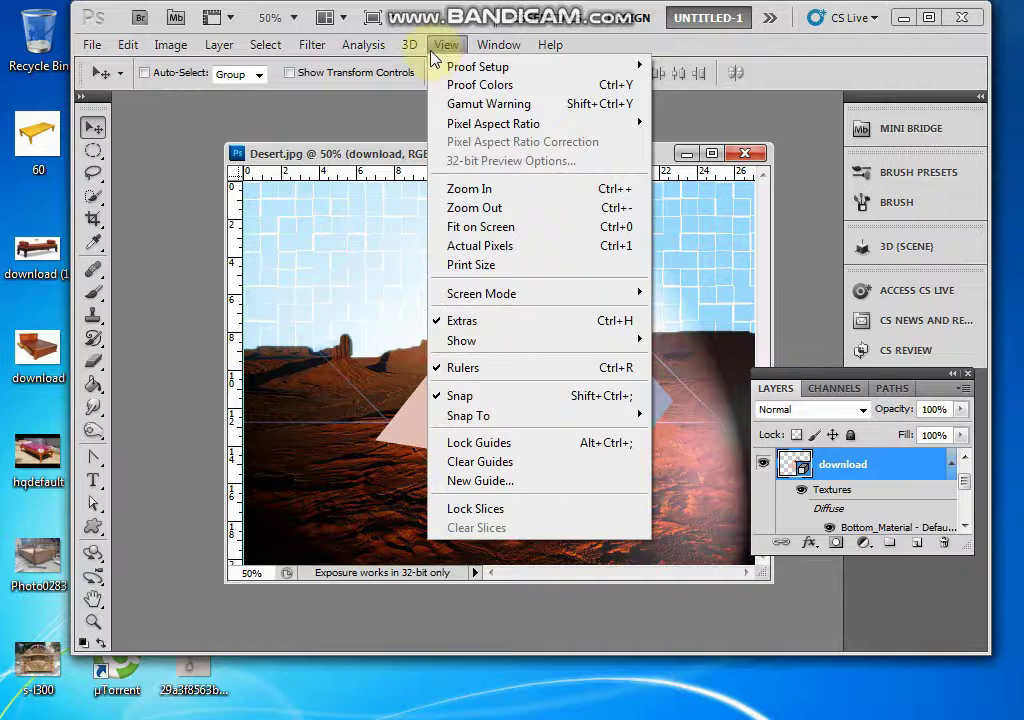
mouse_move(409, 44)
click(332, 132)
click(506, 46)
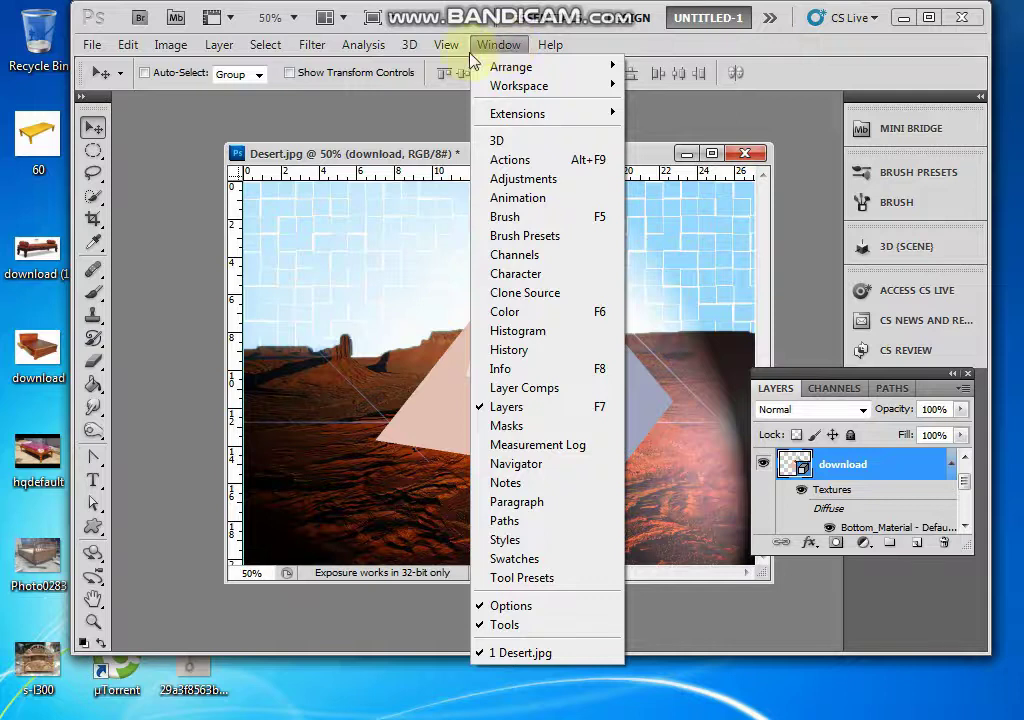
mouse_move(450, 44)
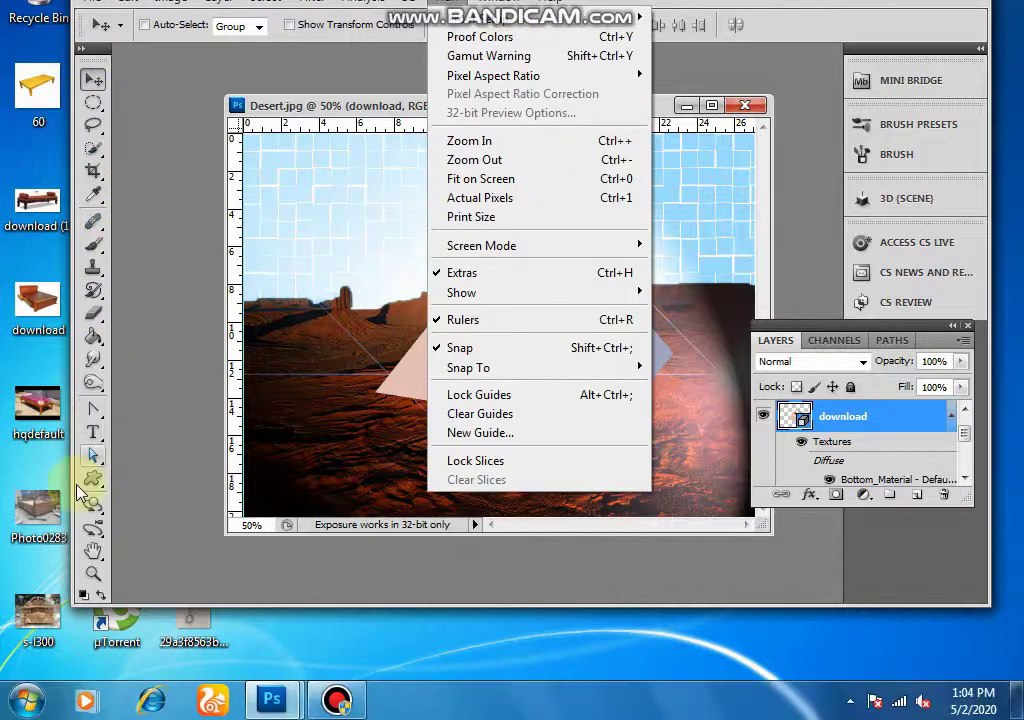